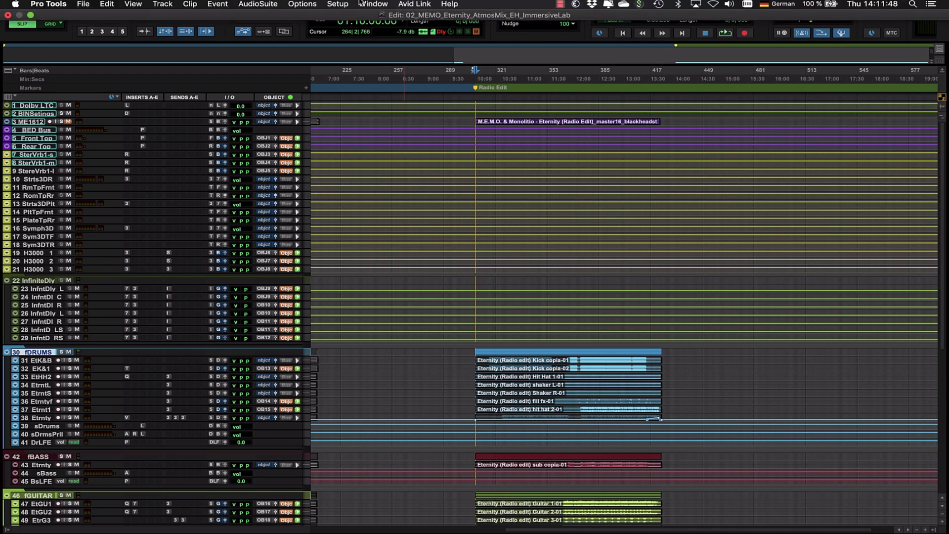
- Check the Dolby Atmos peripheral settings, including the available RMU hosts, and accept them
click(358, 3)
mouse_move(338, 3)
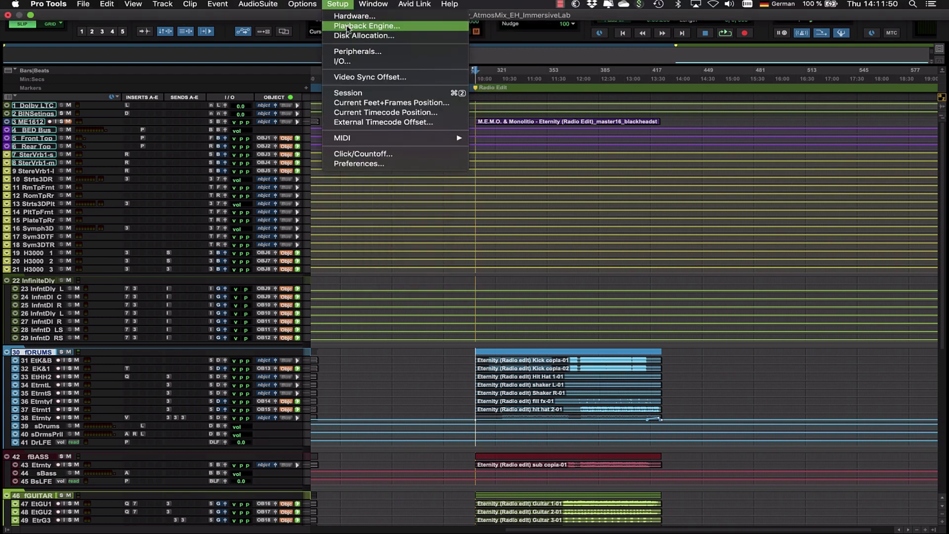
click(349, 51)
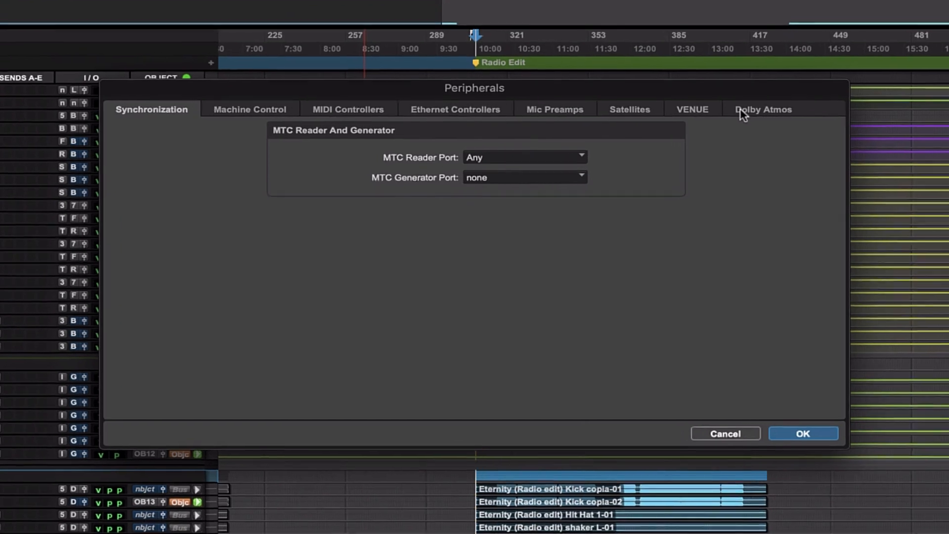
click(704, 115)
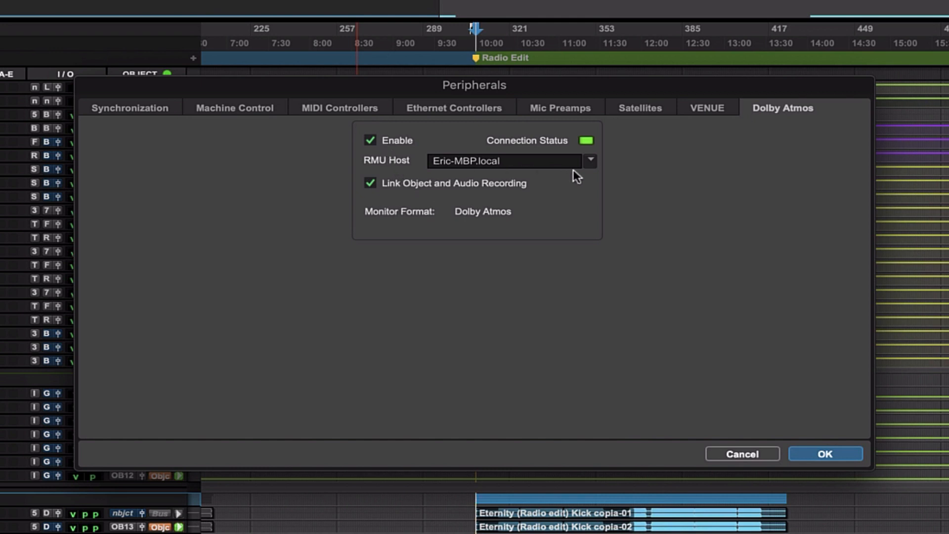
click(591, 160)
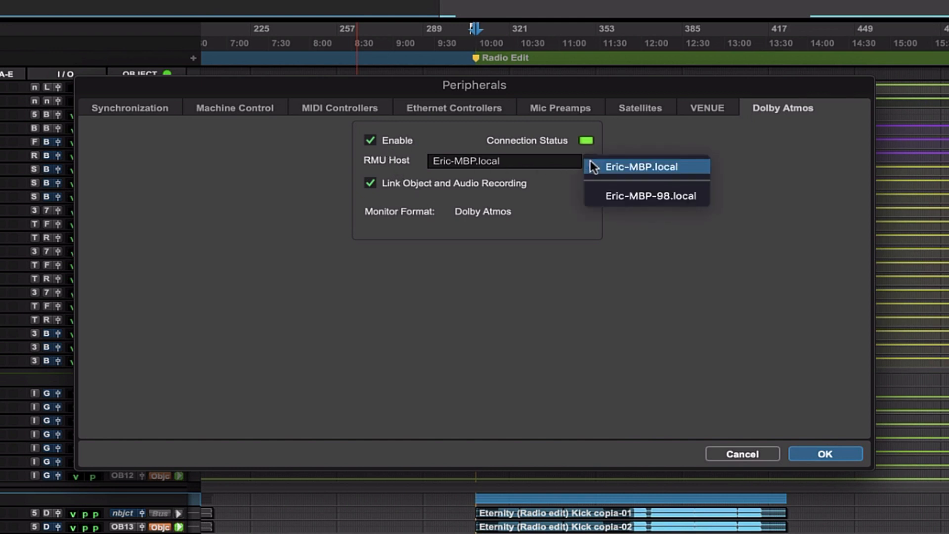
click(562, 179)
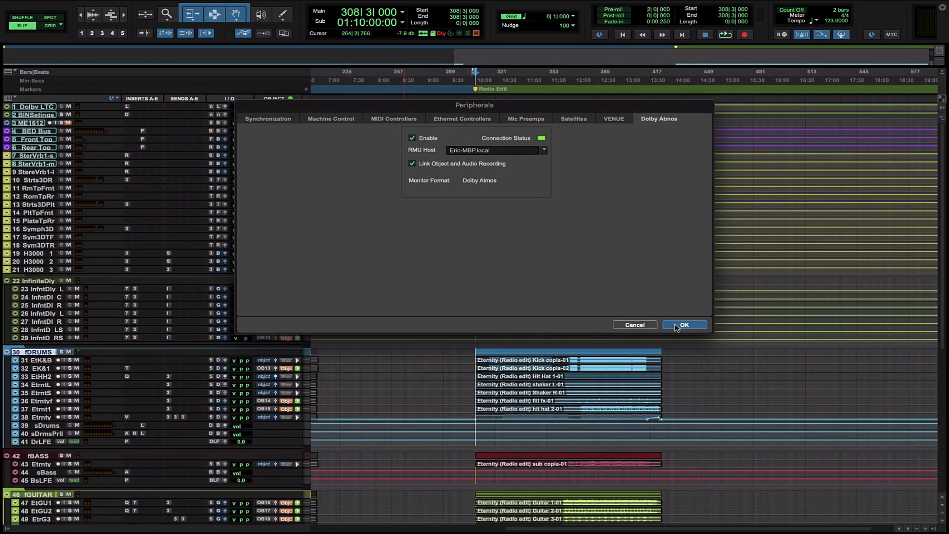
click(704, 342)
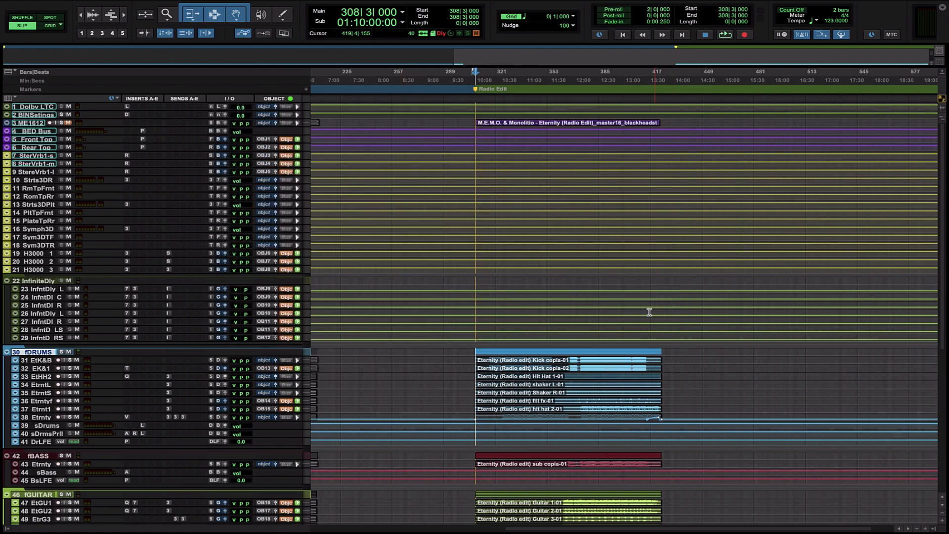
- Switch to Dolby Atmos Renderer, check the driver preferences and the available audio input devices, and accept them with Dolby Audio Bridge as input
key(ctrl+Right)
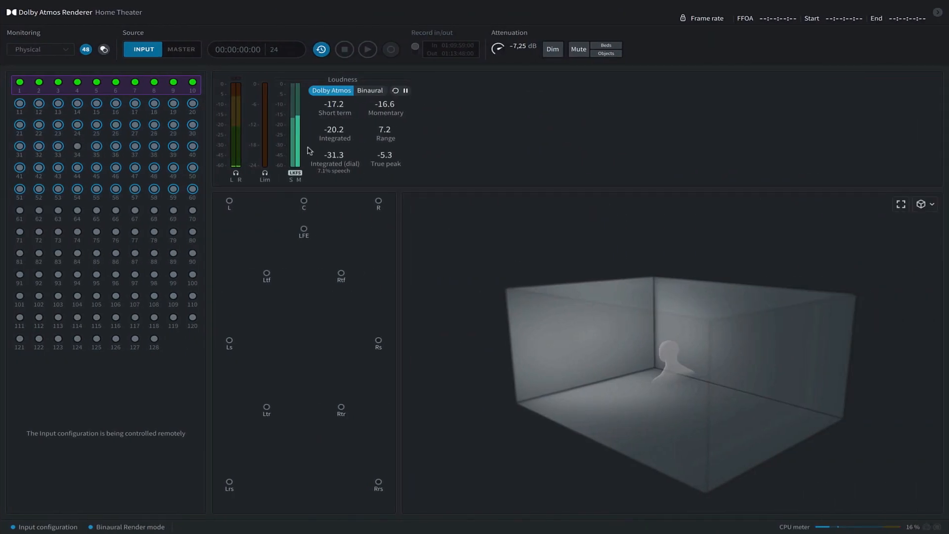
mouse_move(163, 4)
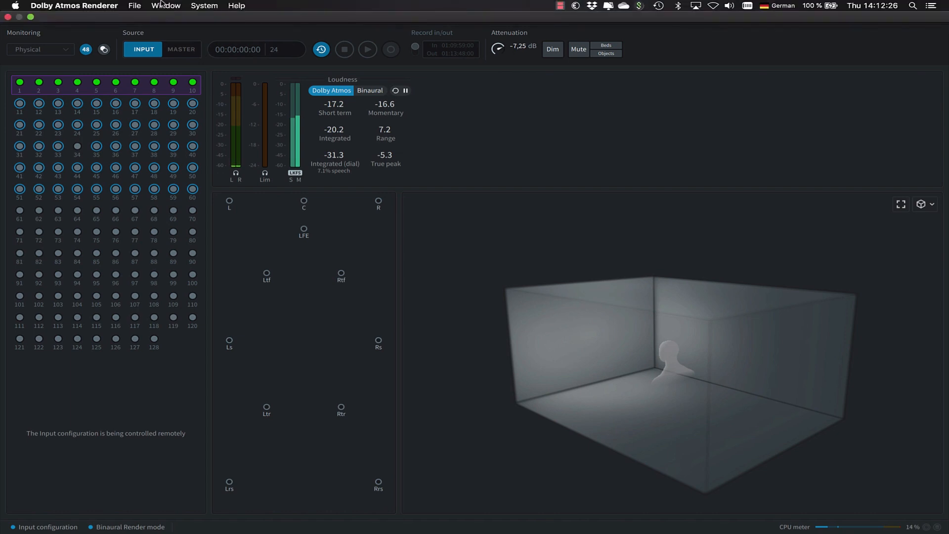
click(103, 5)
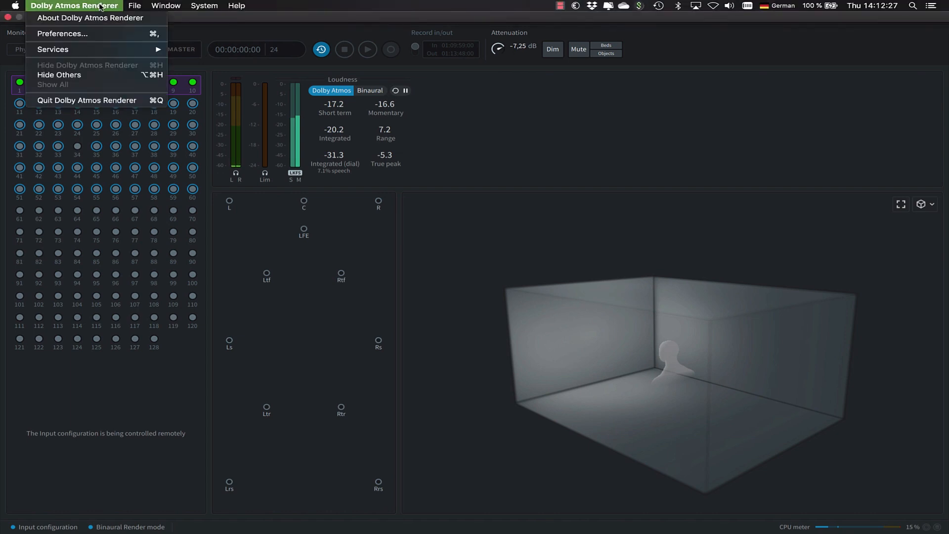
click(92, 34)
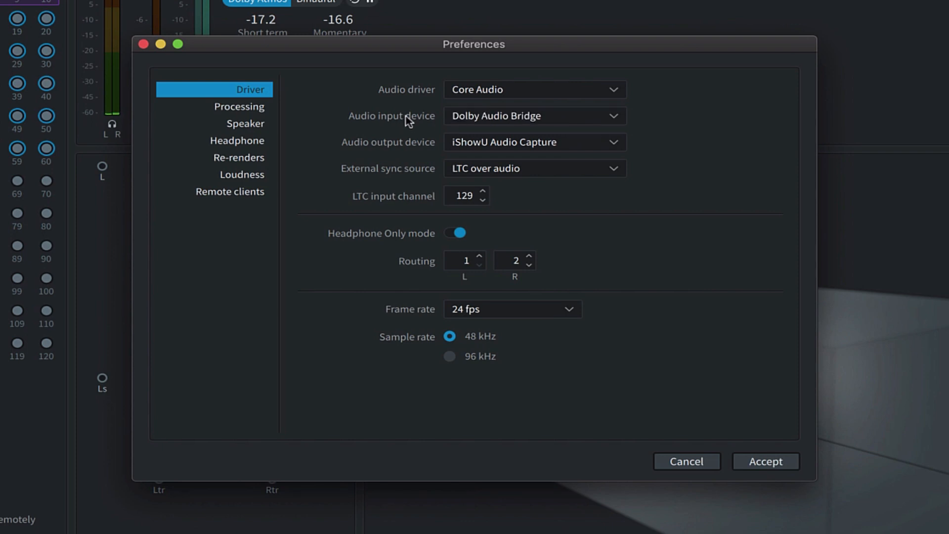
click(467, 121)
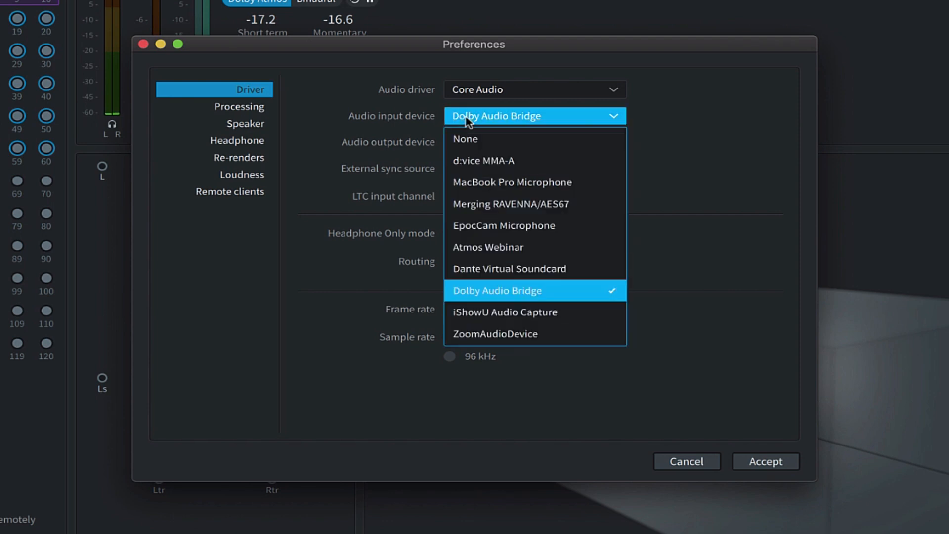
click(495, 121)
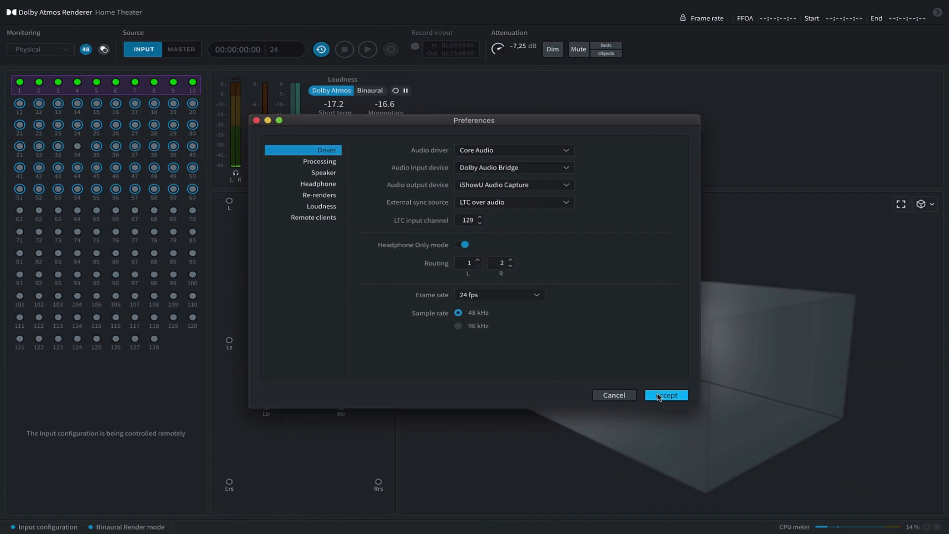
click(665, 395)
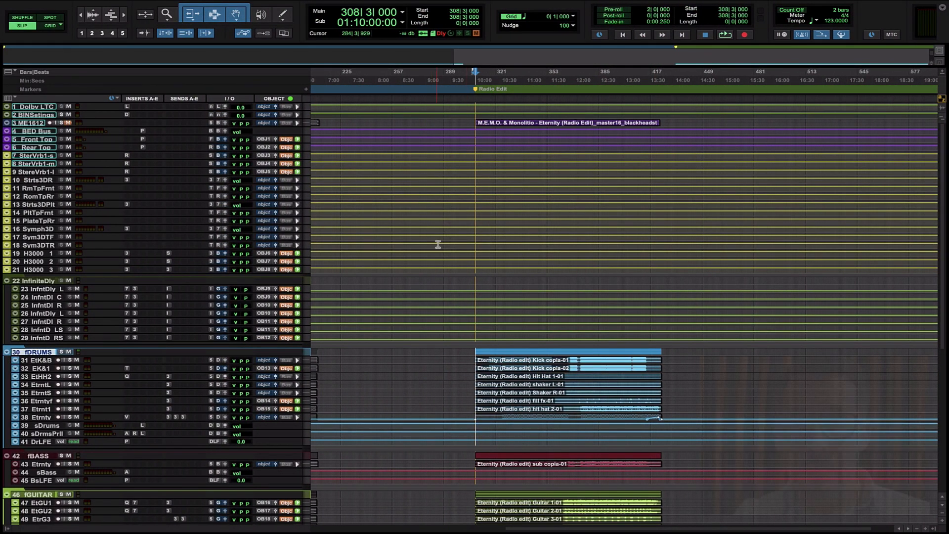
- Play the session from the Radio Edit marker in Pro Tools, switching between it and Dolby Atmos Renderer
scroll(438, 244, down, 3)
scroll(438, 244, up, 3)
key(space)
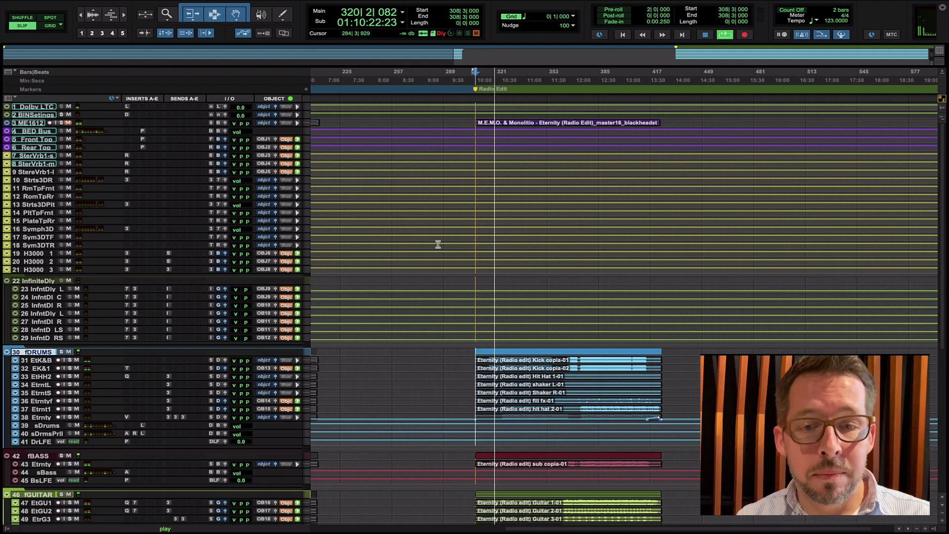
key(ctrl+Left)
key(ctrl+Right)
key(ctrl+Right)
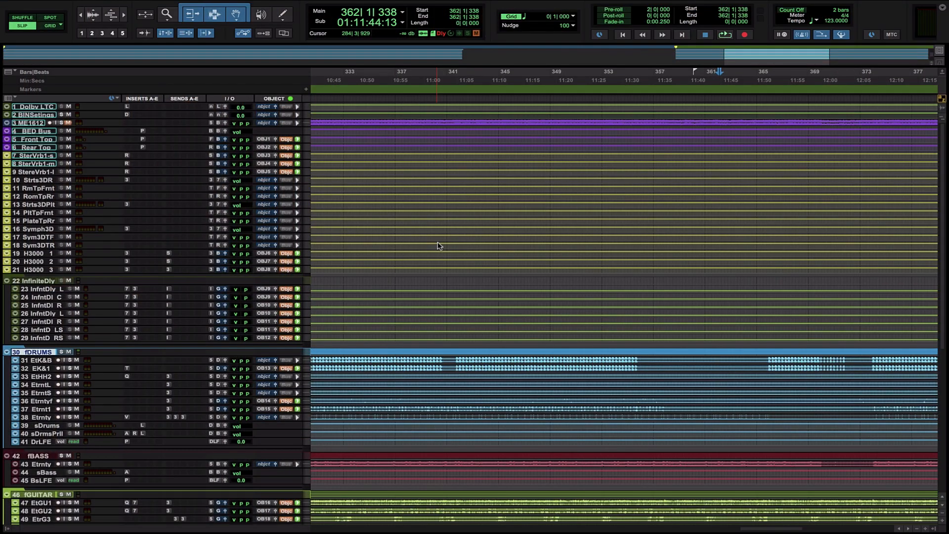
- Enlarge the Dolby LTC track and inspect its Dolby LTC Generator insert
key(ctrl+bracketleft)
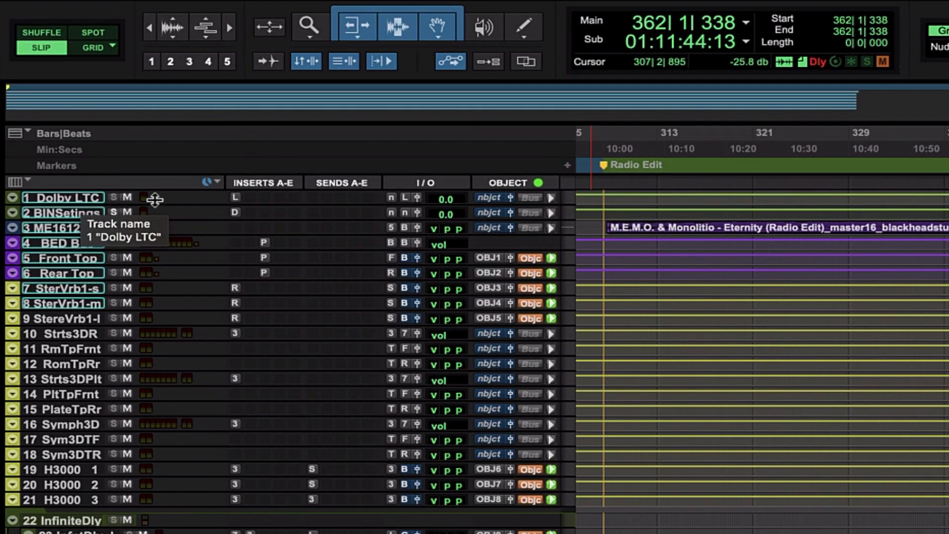
click(80, 199)
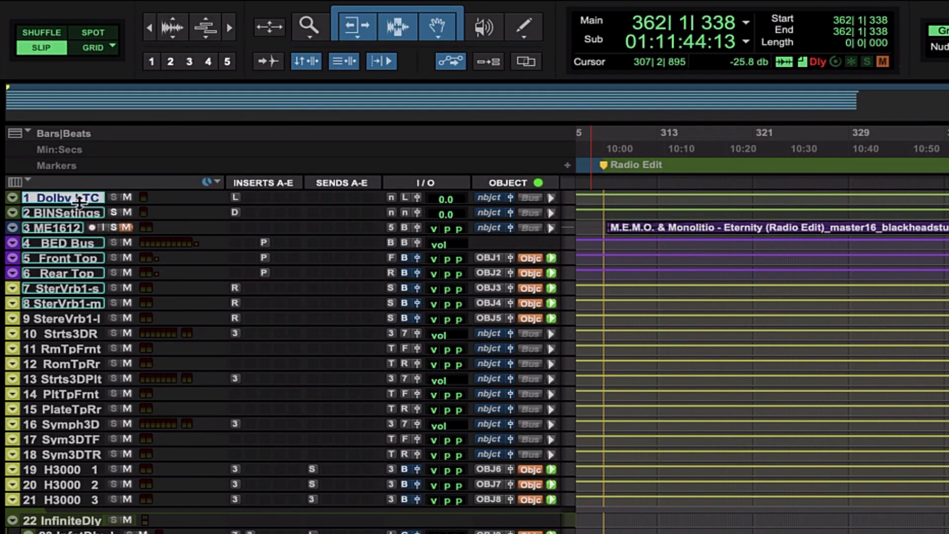
key(ctrl+Down)
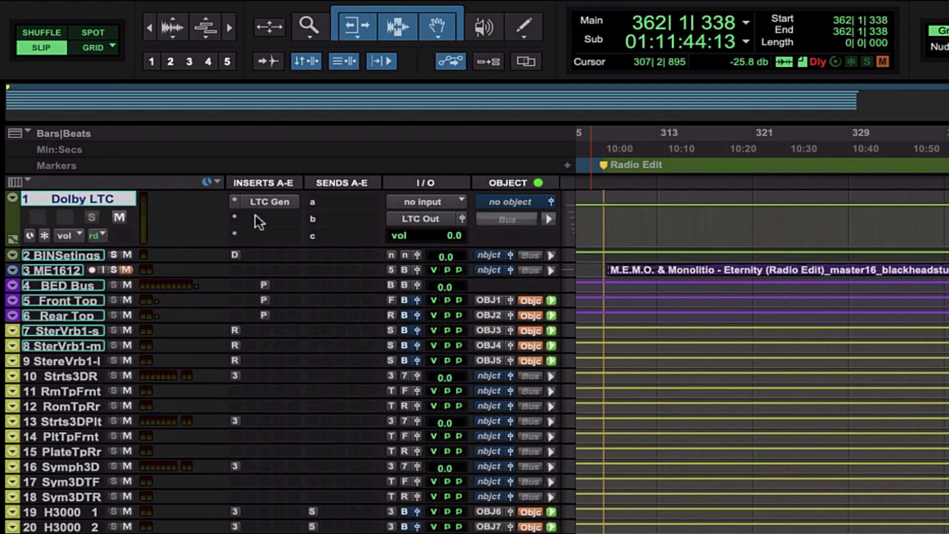
click(271, 201)
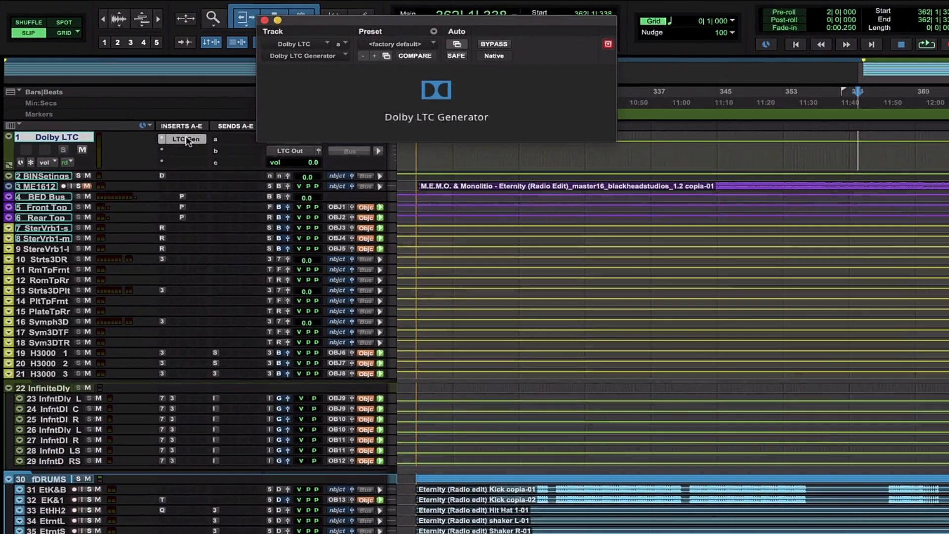
click(271, 201)
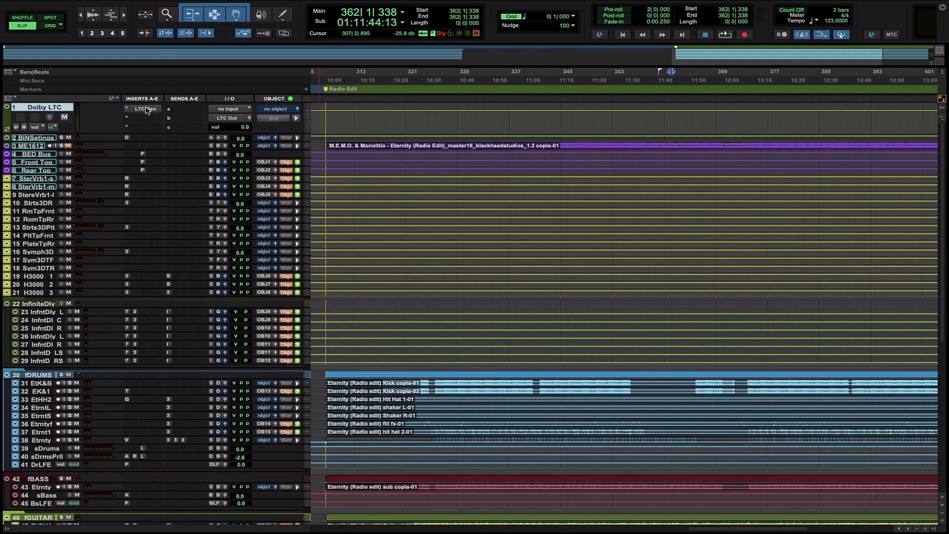
- Enlarge the muted stereo master track MEMO&M1612 to show its waveform and routing
key(ctrl+Right)
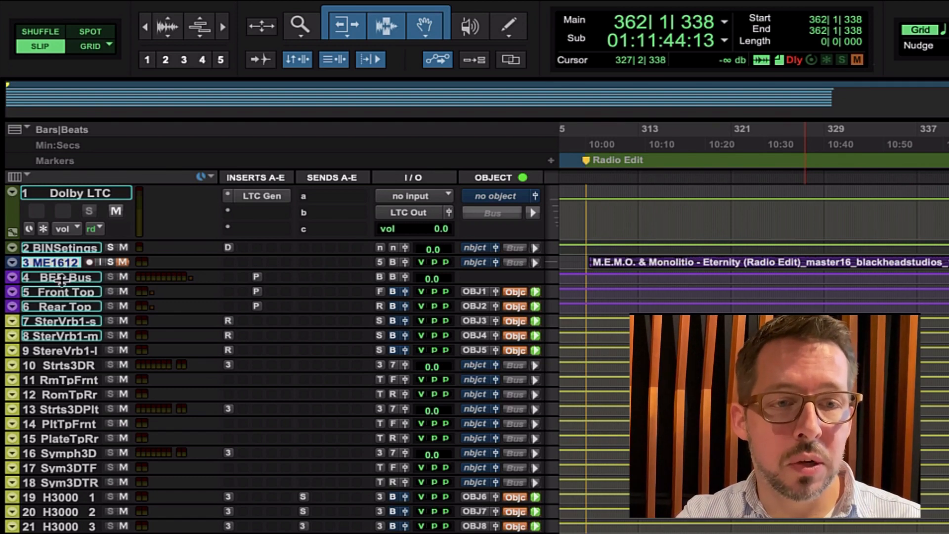
key(ctrl+Down)
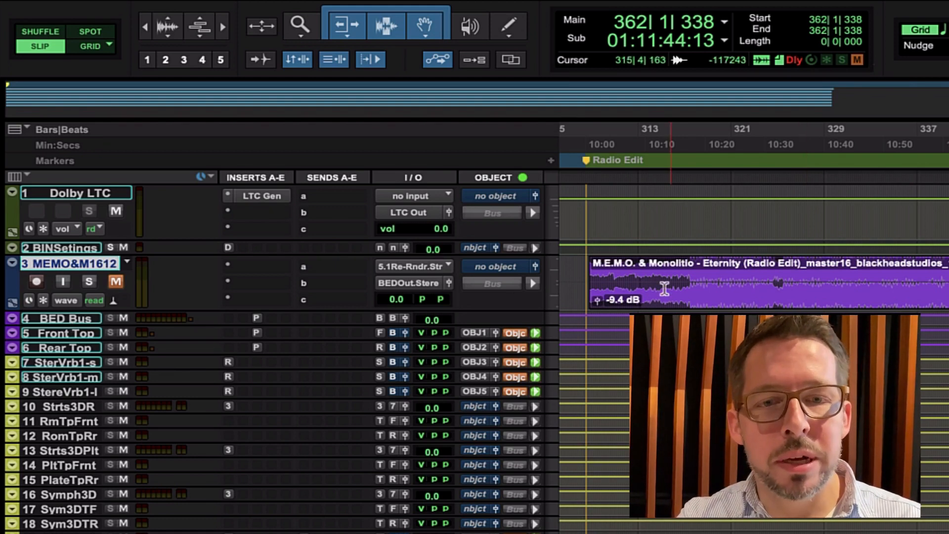
click(116, 282)
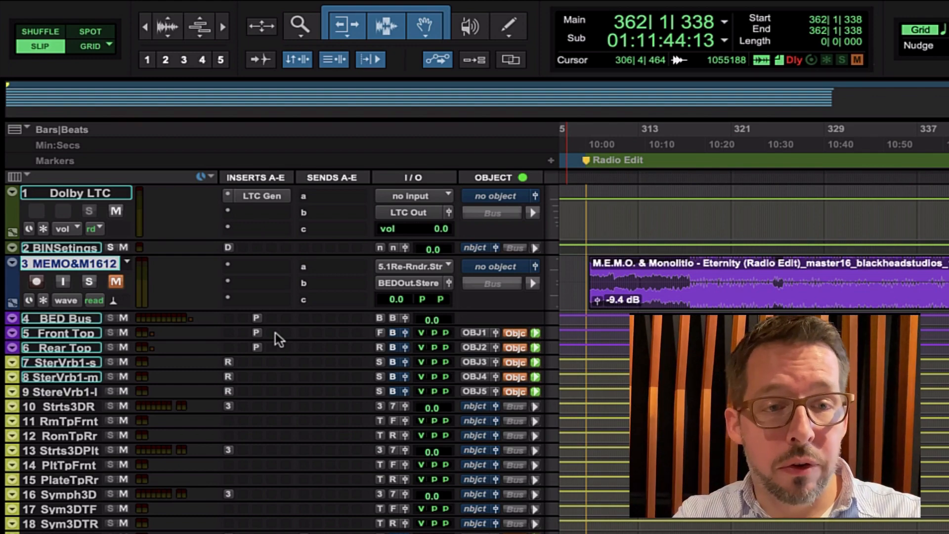
- Examine the session's track layout from the bed and reverb tracks through drums, bass, guitar, synth, vocals and FX
scroll(55, 314, down, 5)
scroll(54, 315, down, 7)
scroll(55, 314, up, 8)
scroll(55, 315, up, 5)
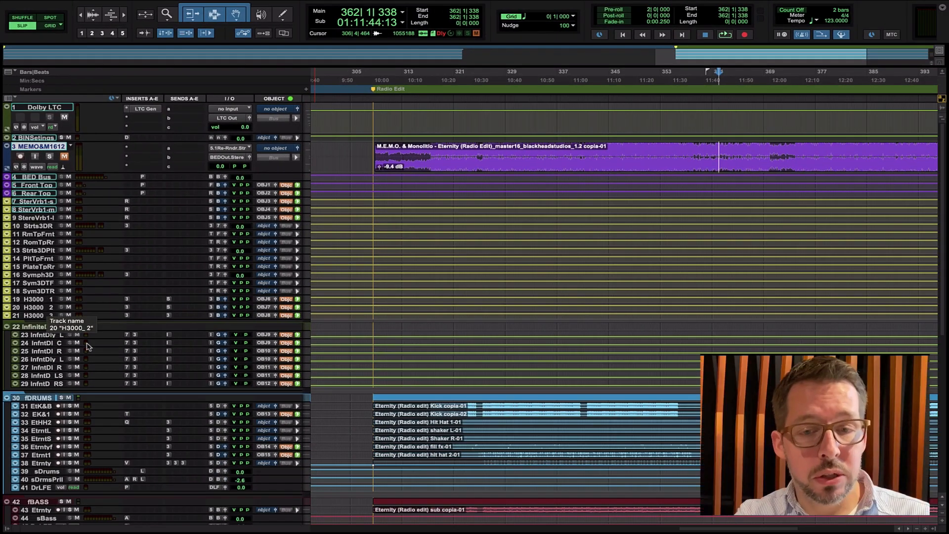
scroll(325, 374, down, 5)
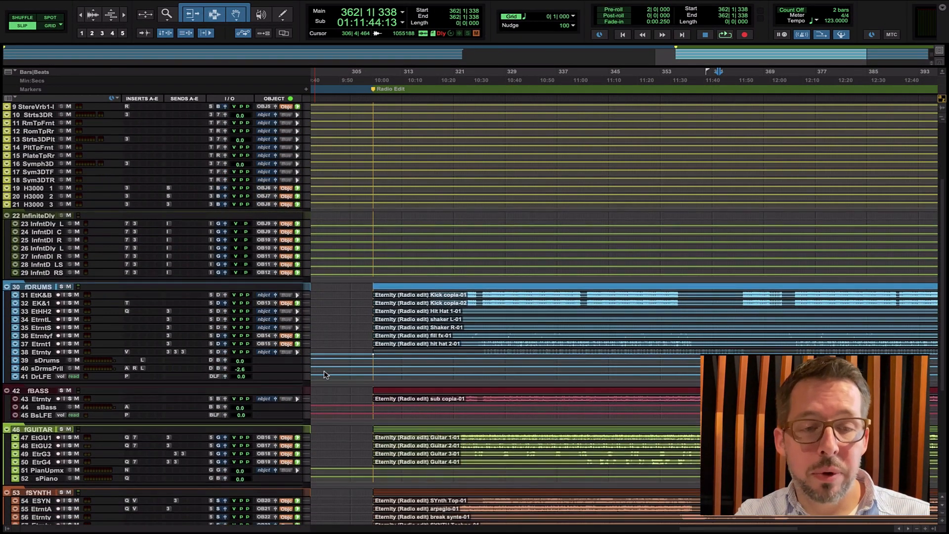
scroll(325, 374, down, 3)
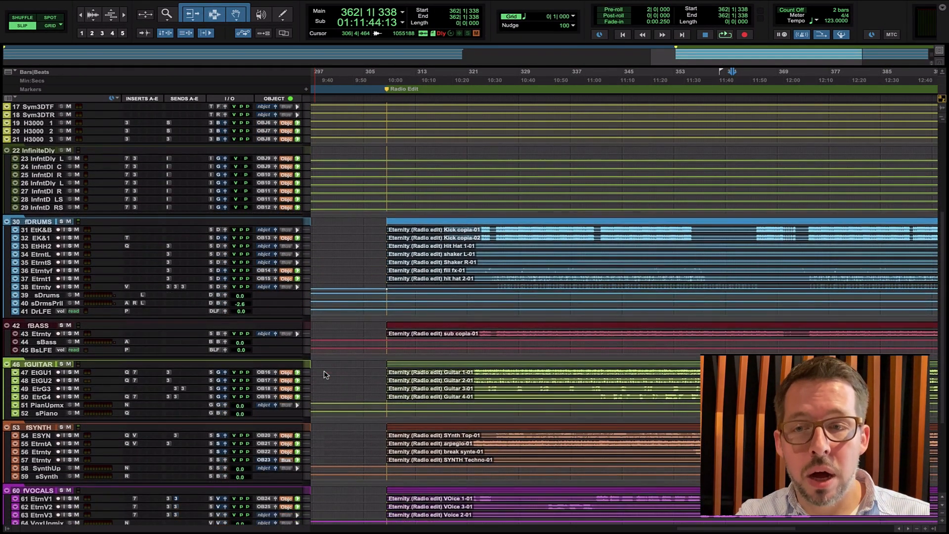
scroll(324, 375, down, 3)
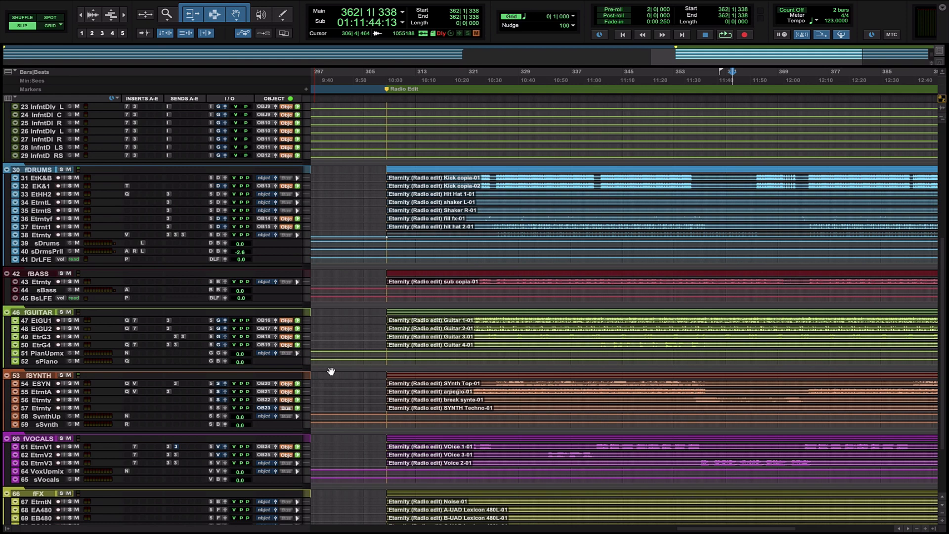
scroll(416, 286, down, 3)
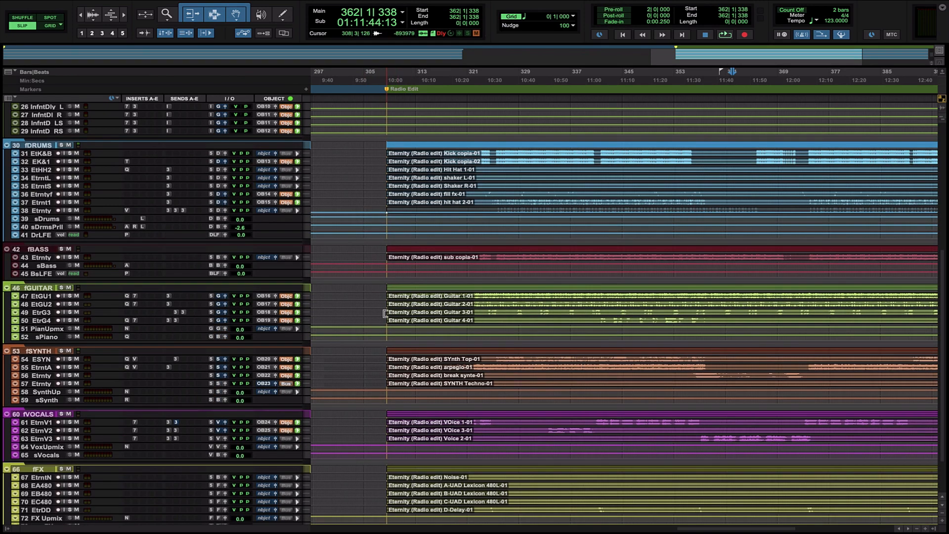
scroll(384, 313, up, 1)
scroll(384, 313, left, 1)
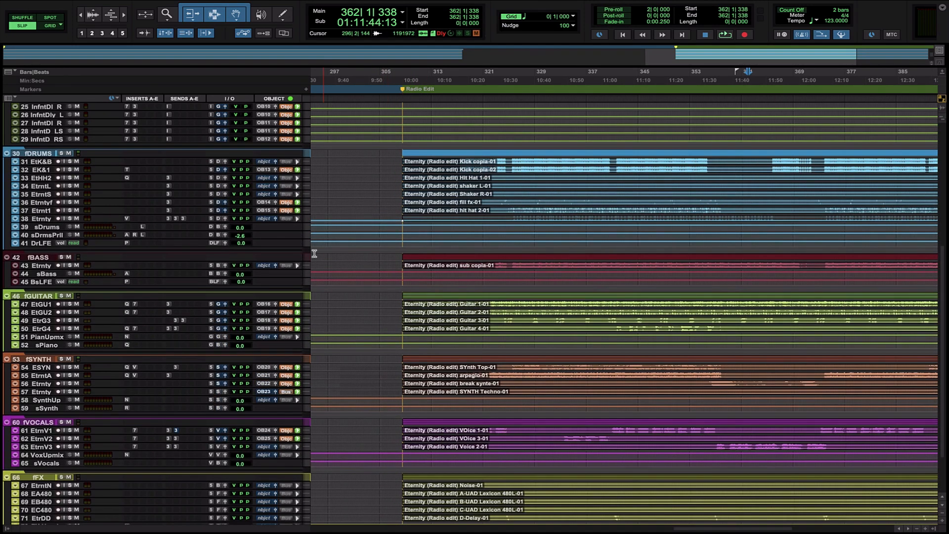
- Select all tracks from the fDRUMS folder through Drums LFE and enlarge them
click(38, 154)
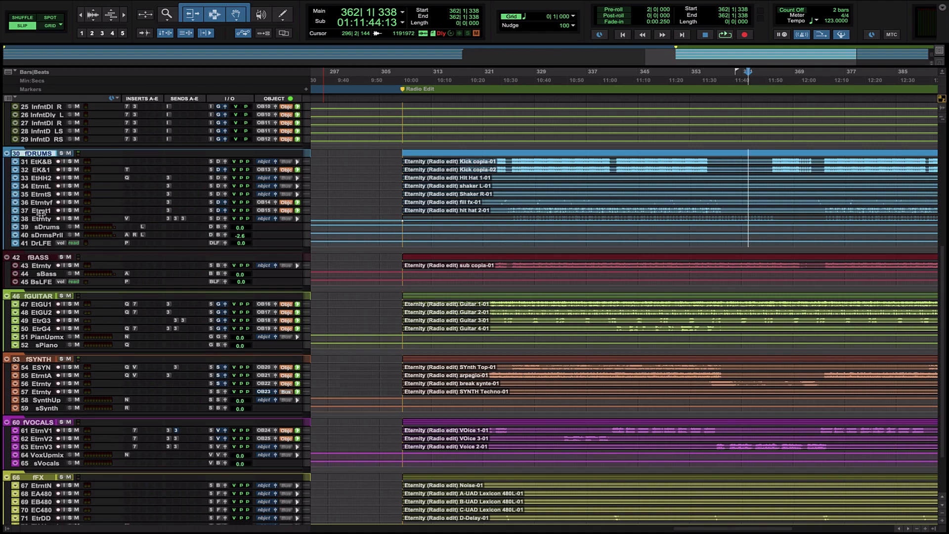
shift+click(39, 245)
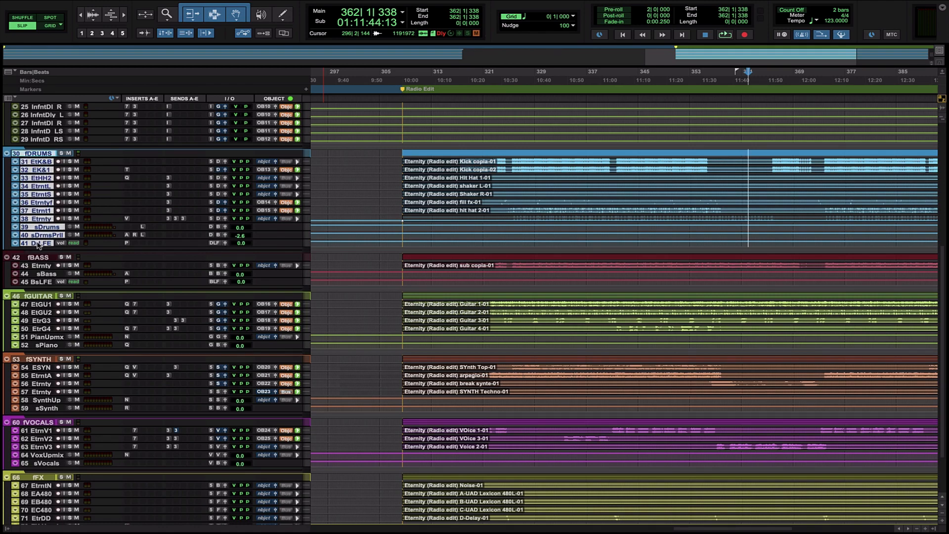
key(e)
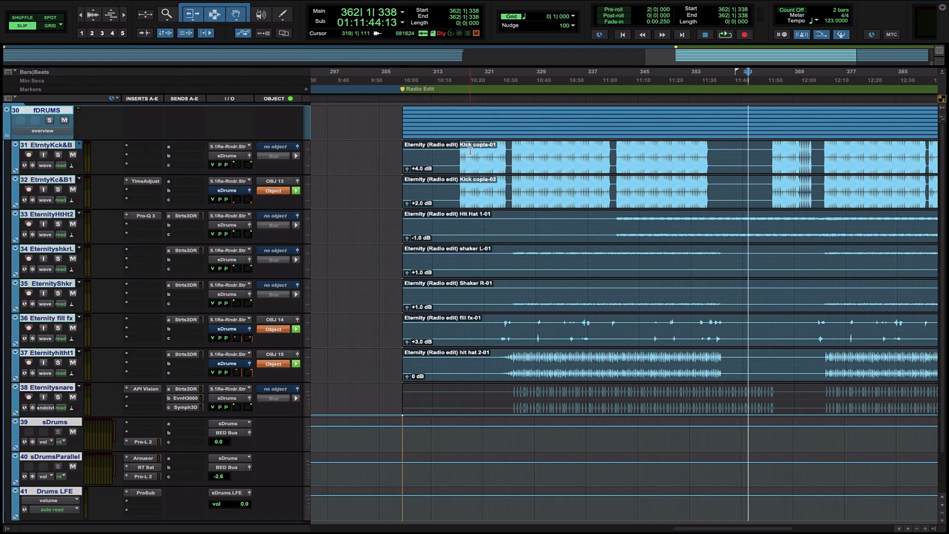
- Highlight the first kicks in the Kick copia-01 clip and open the Time Adjuster insert on the second kick track, EtrntyKc&B1
click(448, 154)
drag(469, 155, 459, 156)
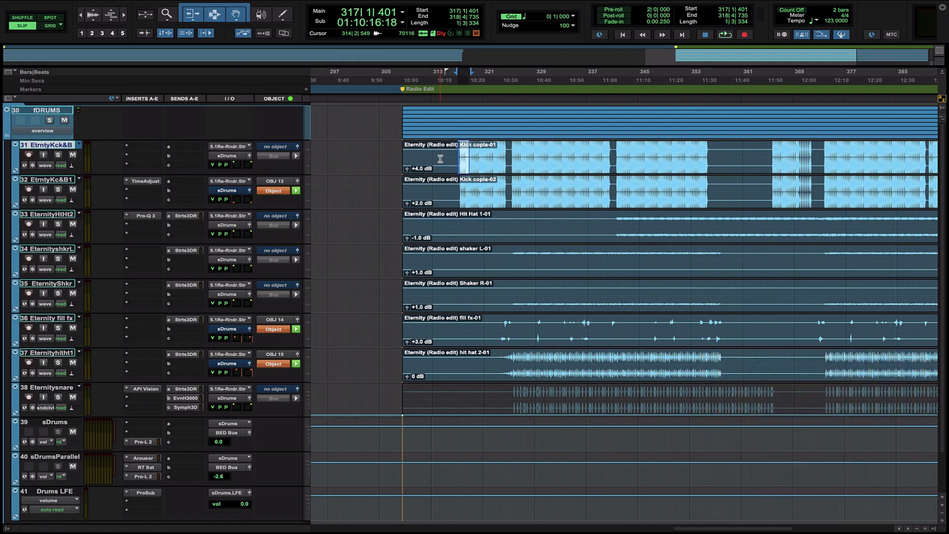
click(442, 182)
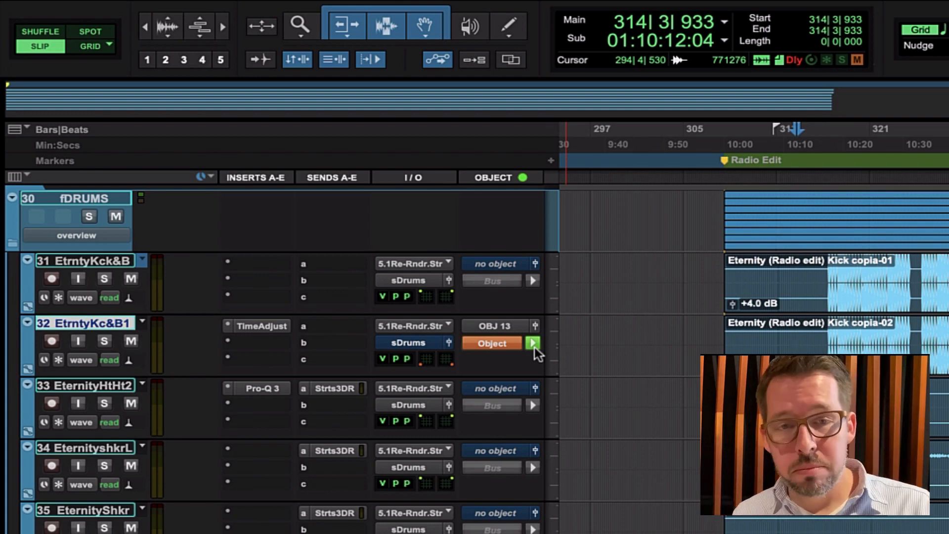
click(248, 326)
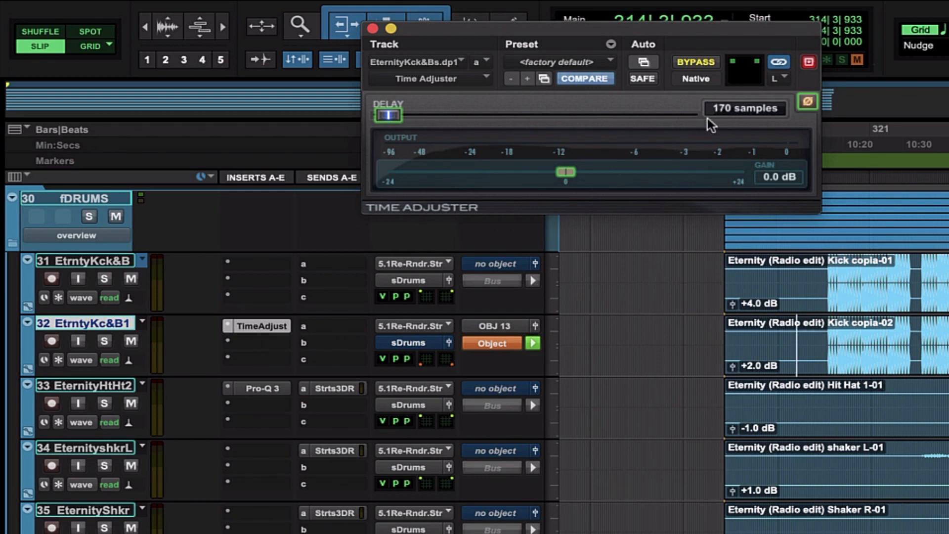
- Close the Time Adjuster, then inspect the Pro-Q 3 equalizer and the Stratus3D Room send on the EternityHtHt2 track, closing each window
click(373, 28)
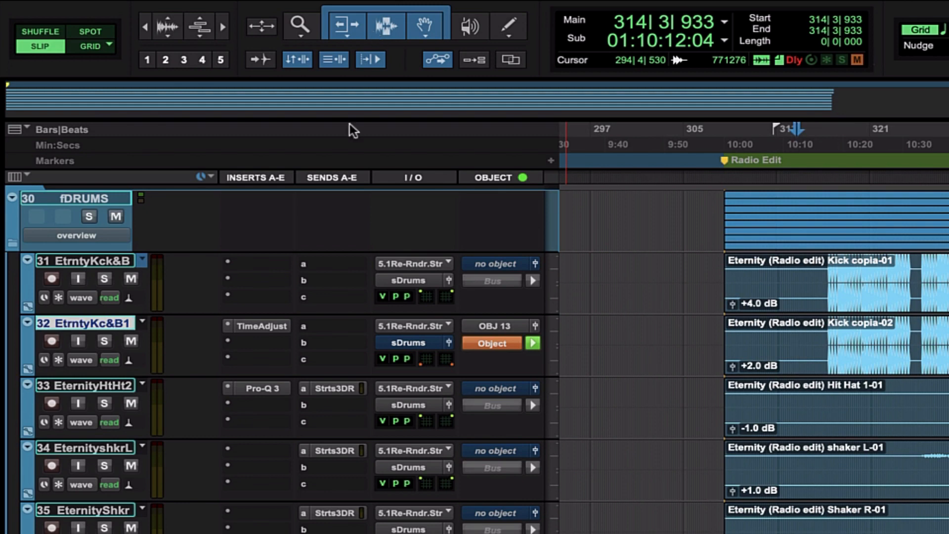
scroll(311, 330, down, 3)
scroll(351, 339, right, 3)
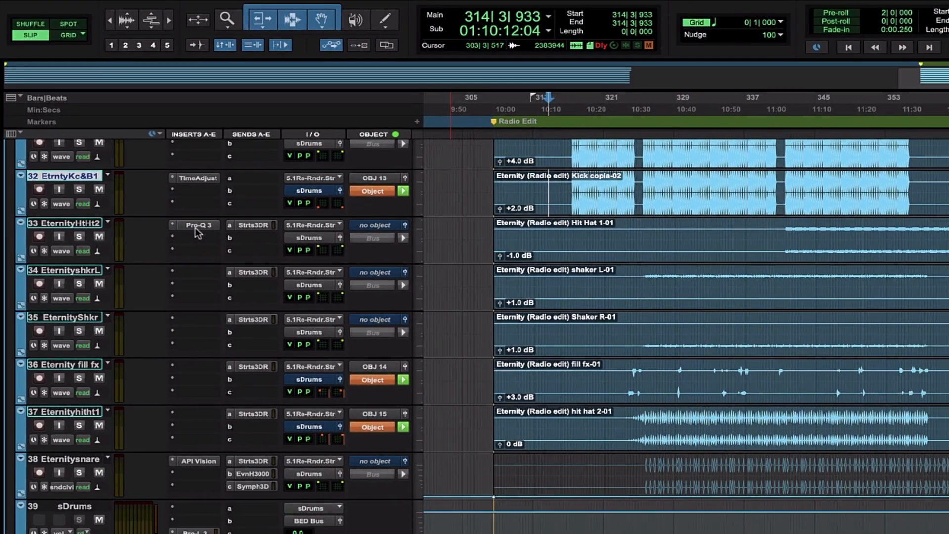
click(215, 247)
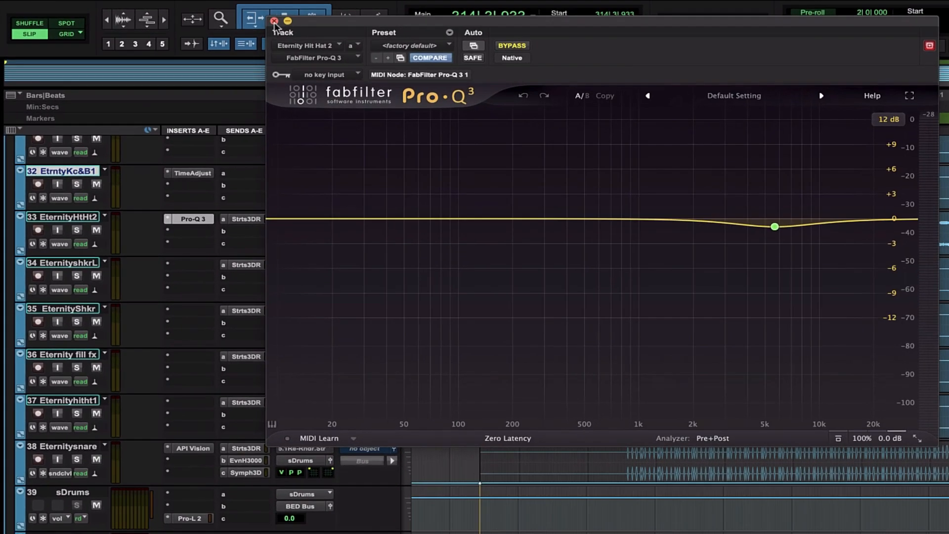
click(263, 20)
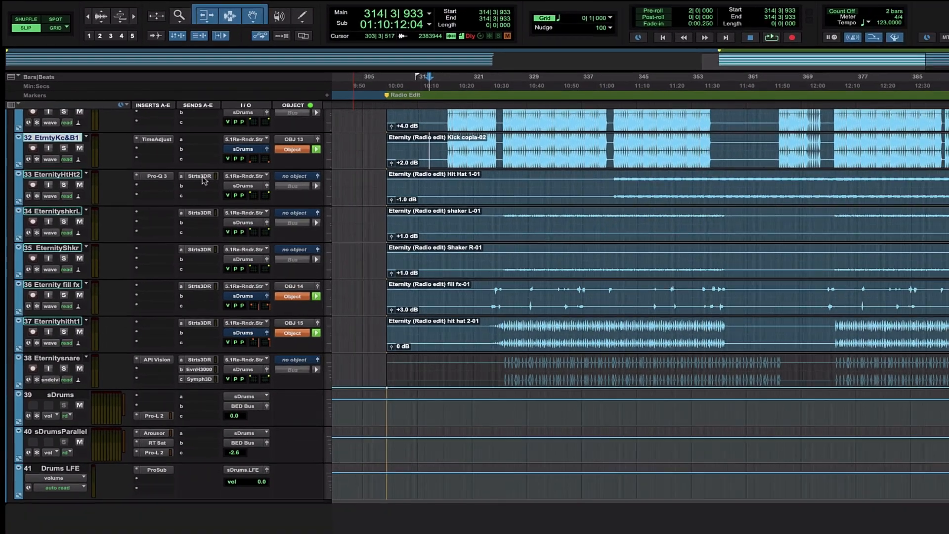
click(335, 298)
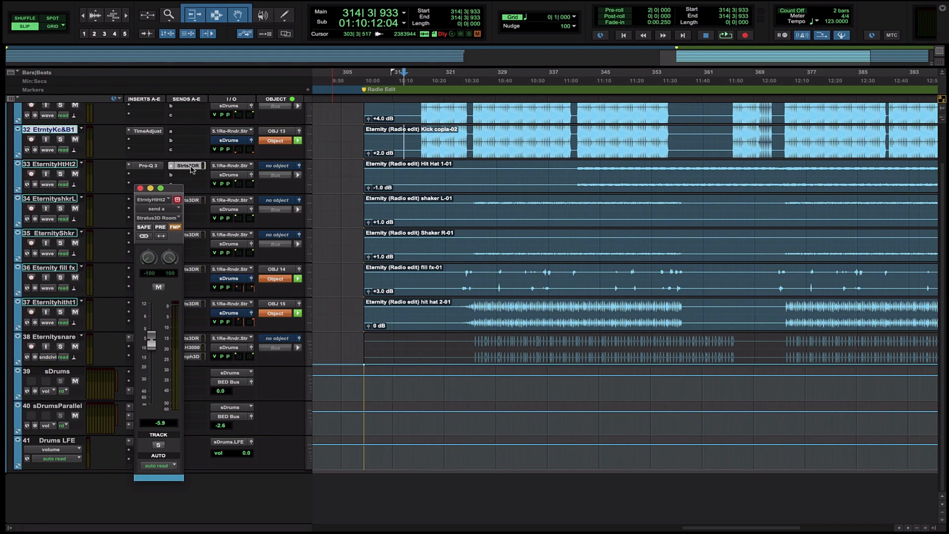
click(141, 189)
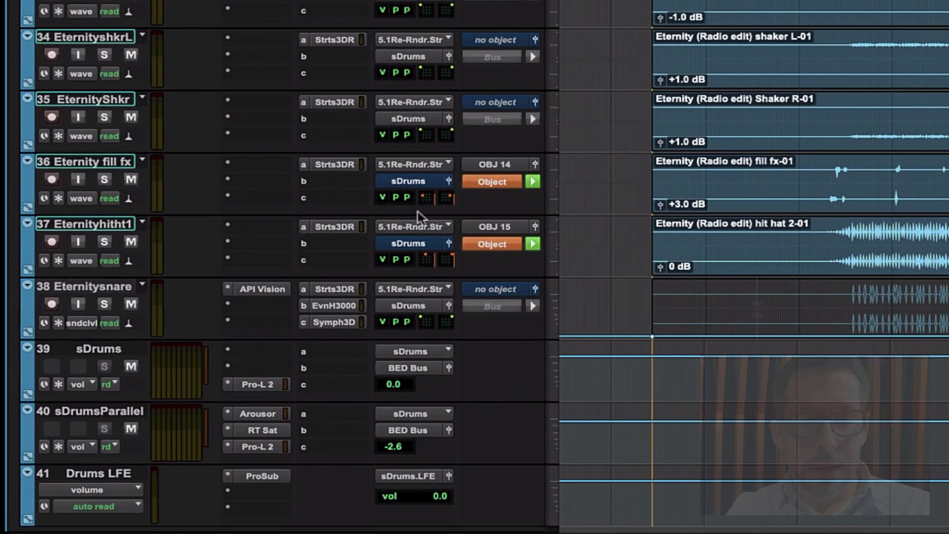
- Select the snare and sDrumsParallel tracks in turn, and inspect the Arousor and Reel Tape Saturation inserts on sDrumsParallel
click(757, 309)
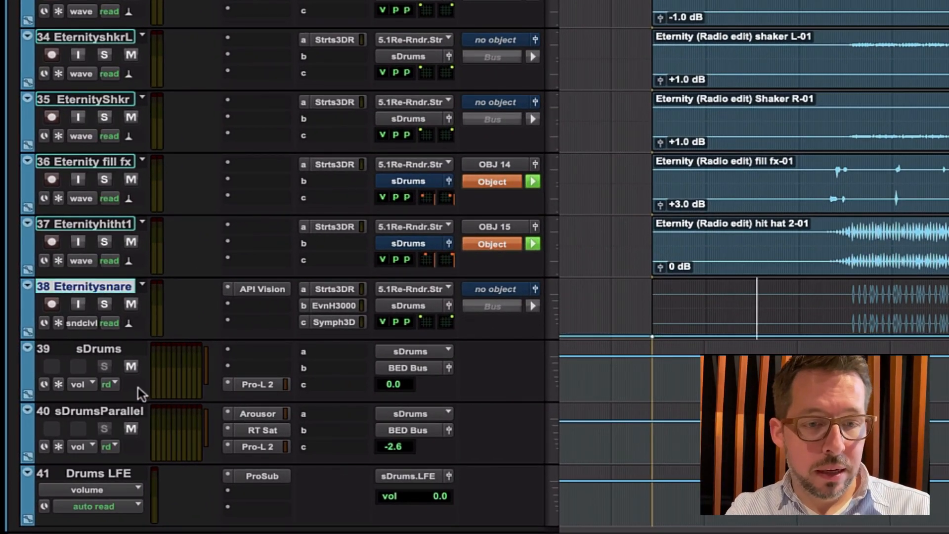
click(93, 411)
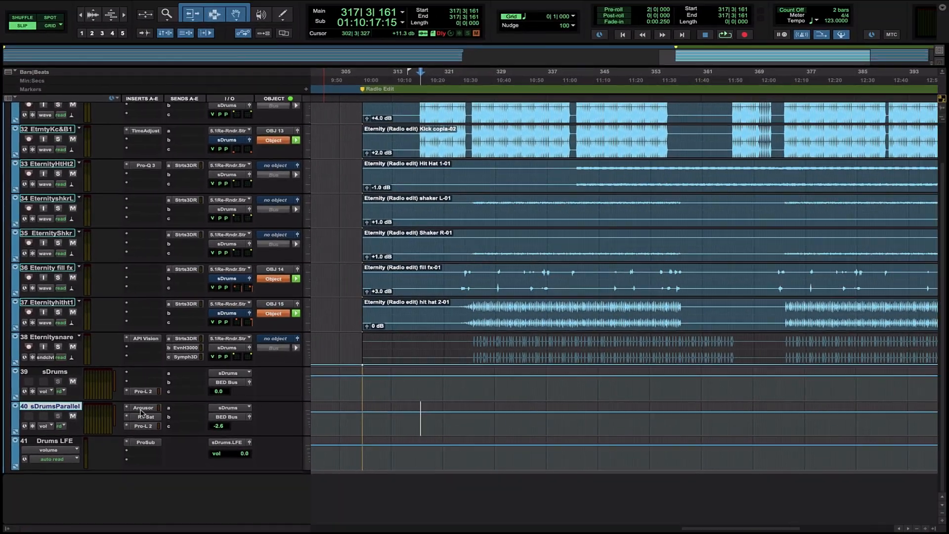
click(174, 410)
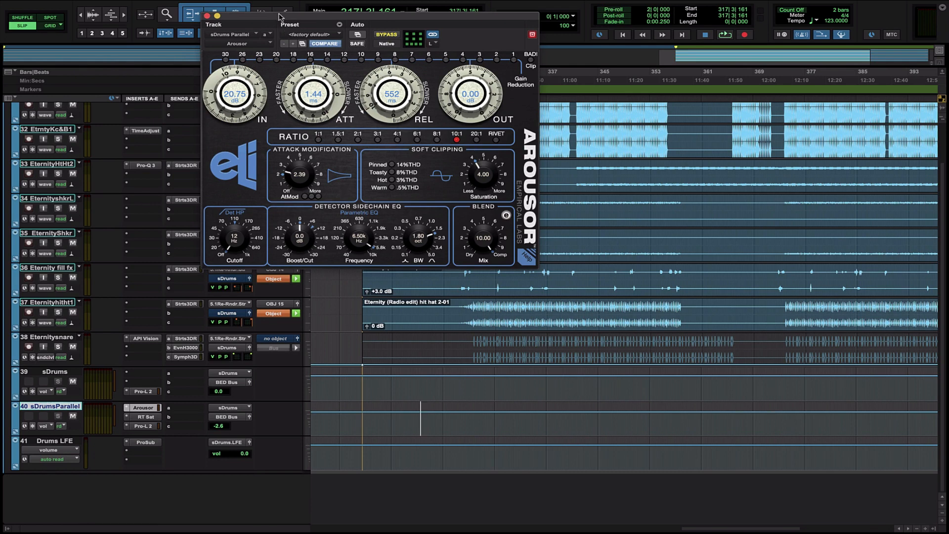
drag(280, 17, 280, 31)
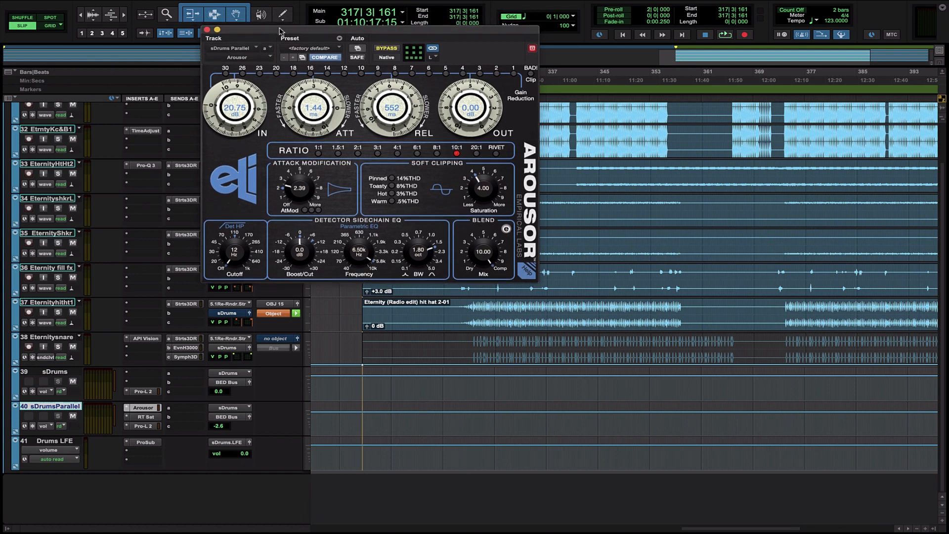
click(207, 29)
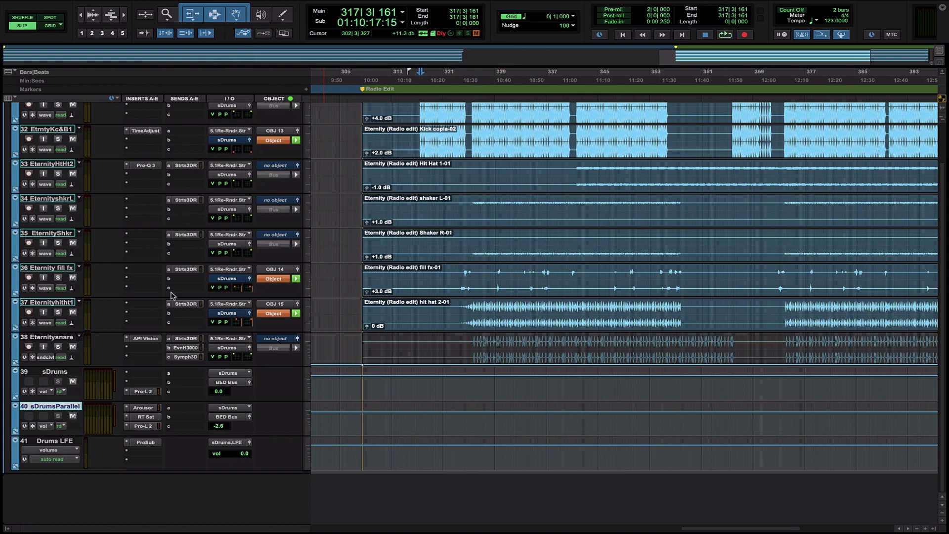
click(144, 417)
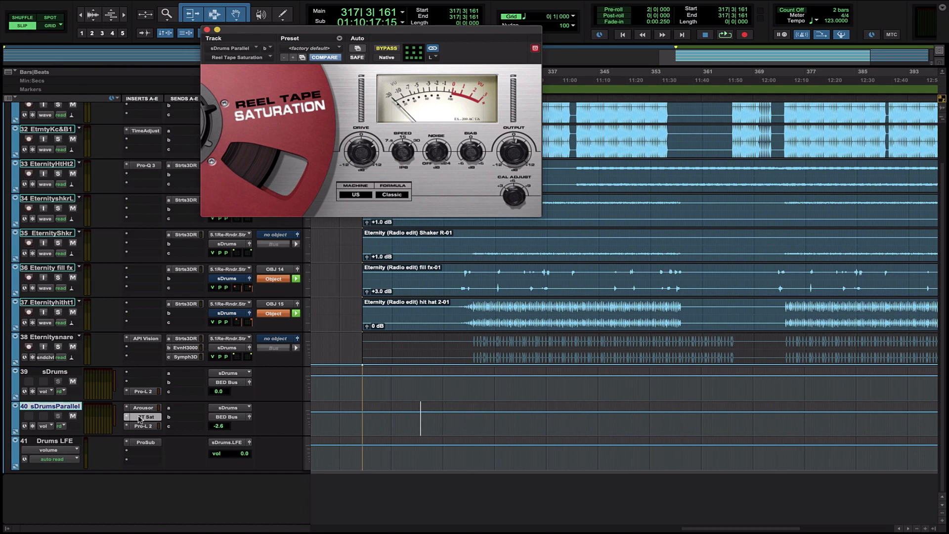
click(139, 418)
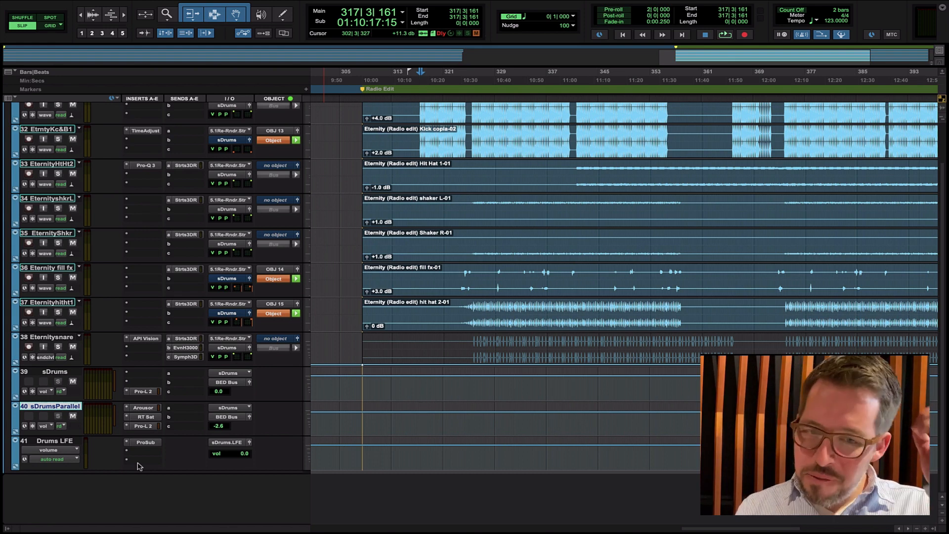
- Inspect the sDrums output panner of the first kick track, EtrntyKck&B, with its position and LFE settings, and close it
scroll(430, 219, up, 3)
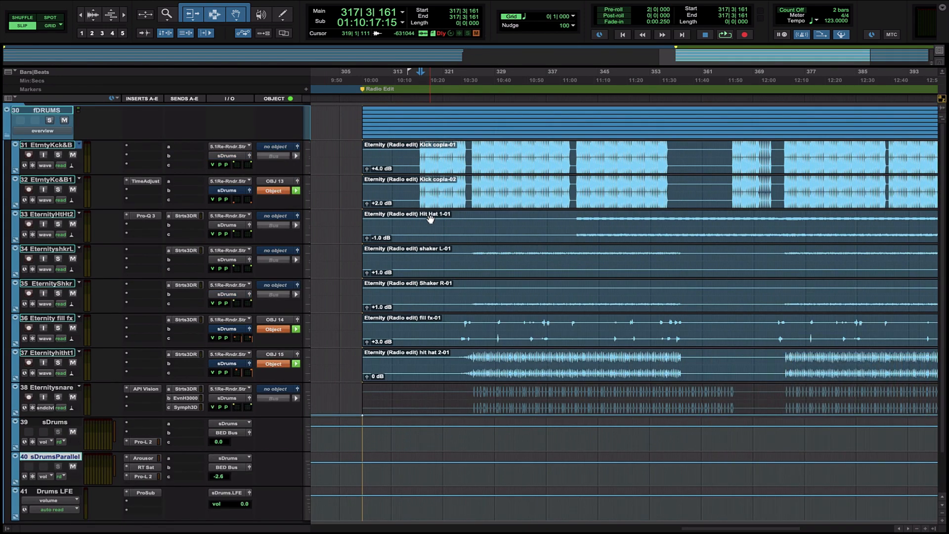
scroll(370, 188, down, 3)
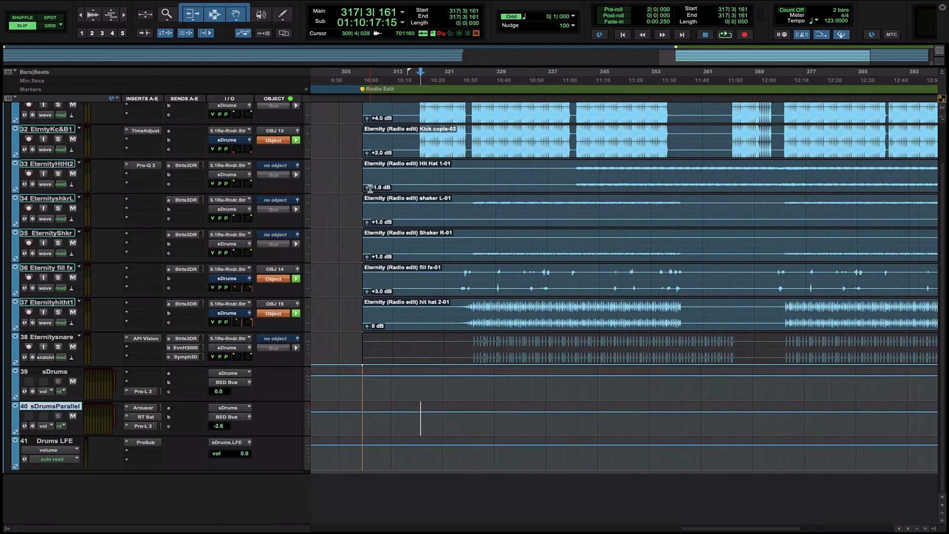
scroll(368, 168, up, 3)
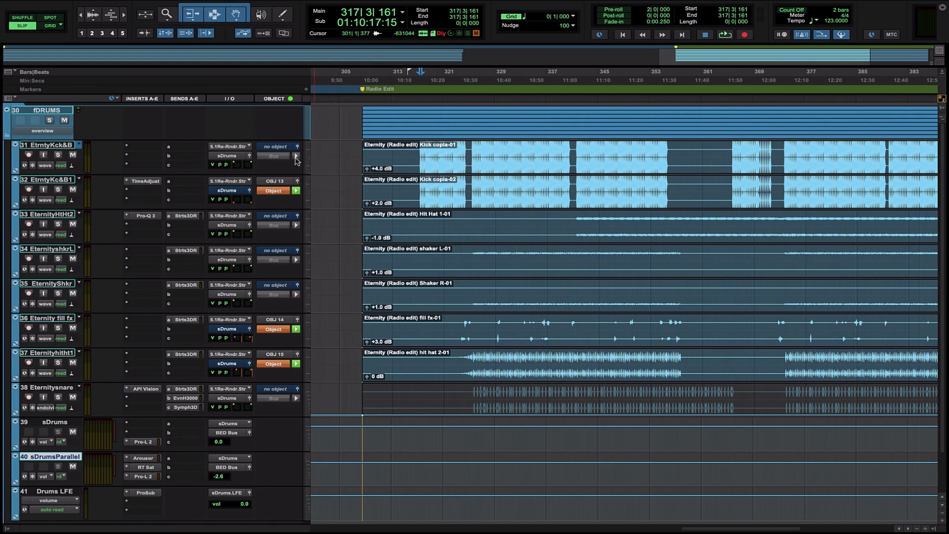
click(250, 156)
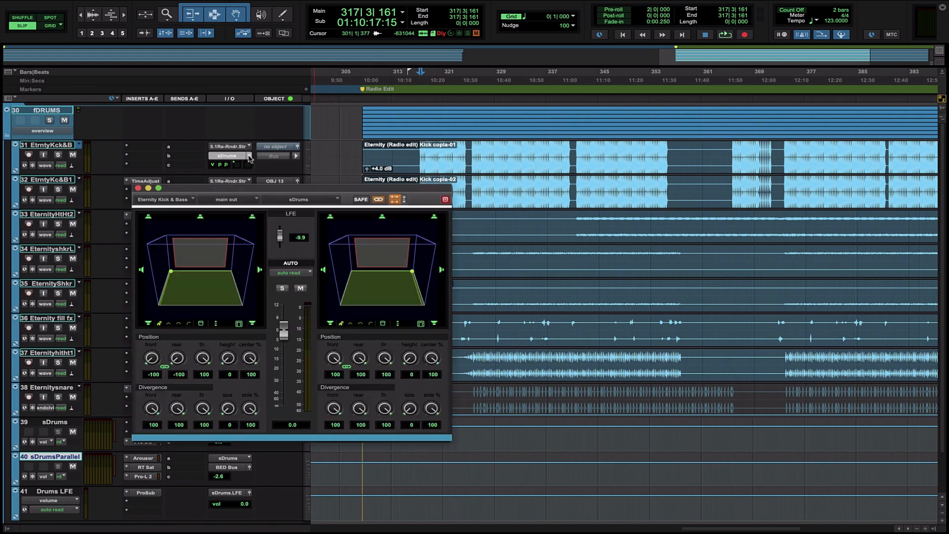
drag(232, 189, 250, 178)
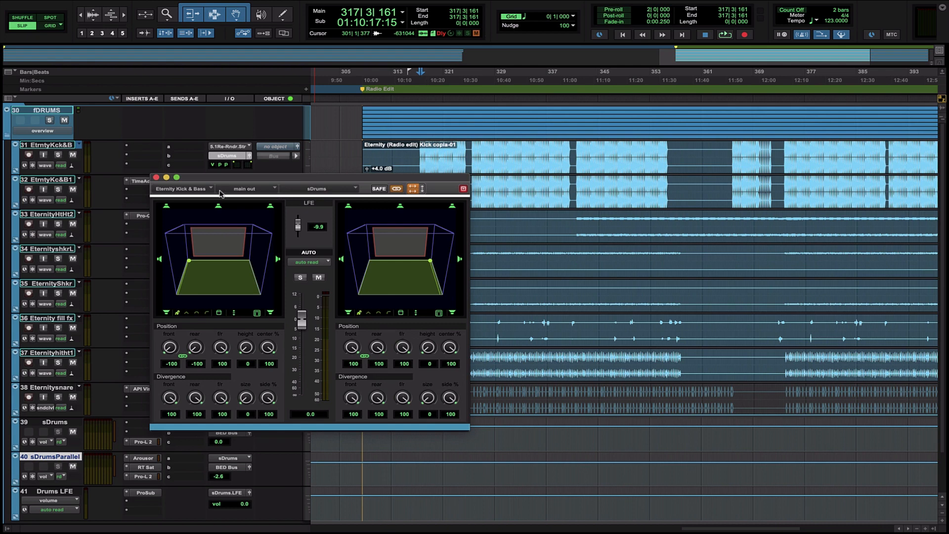
click(156, 178)
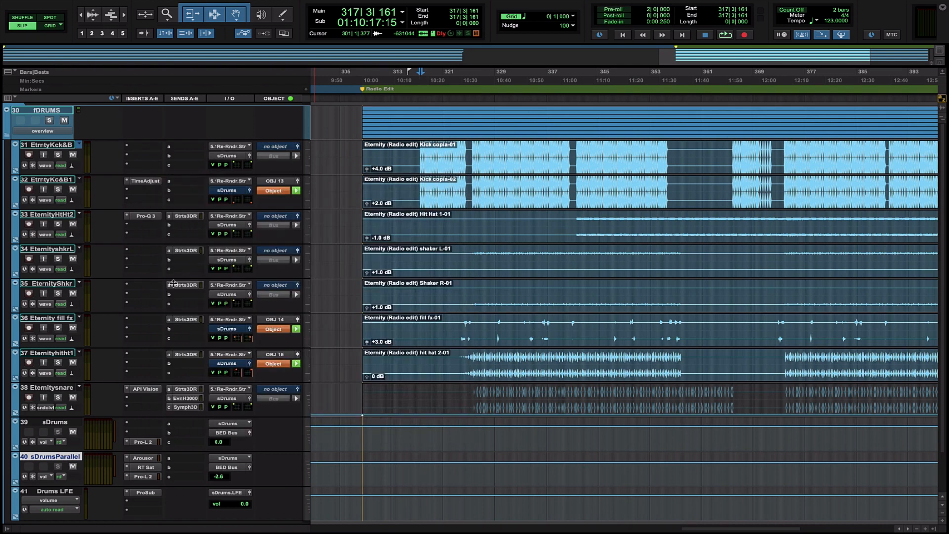
- Examine the Pro Subharmonic insert on the Drums LFE track, including its filters and Kick Drum Extender preset, and close it
scroll(173, 283, down, 3)
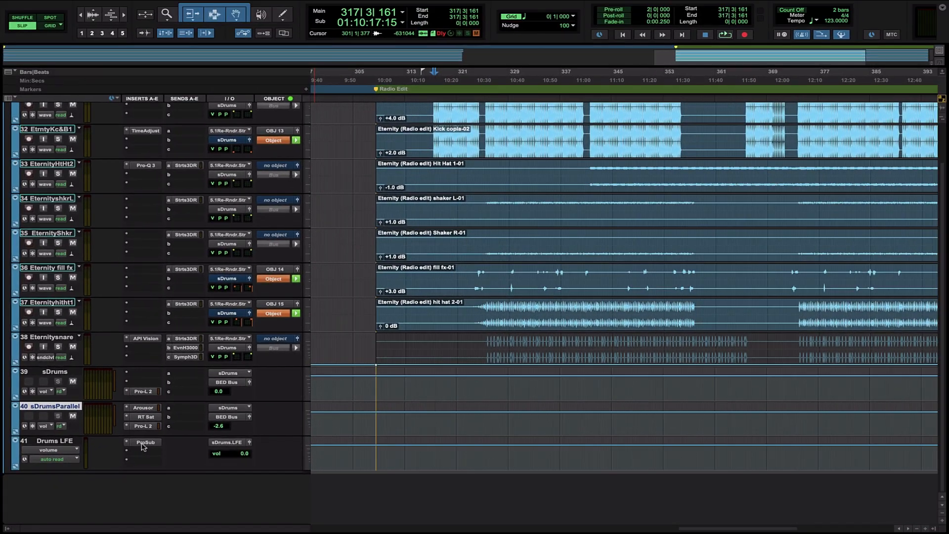
click(145, 443)
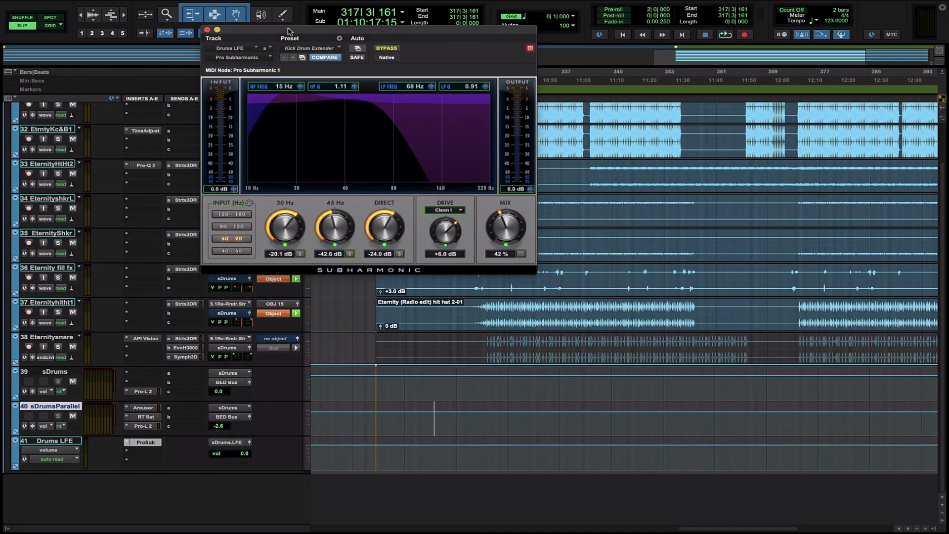
drag(288, 30, 312, 58)
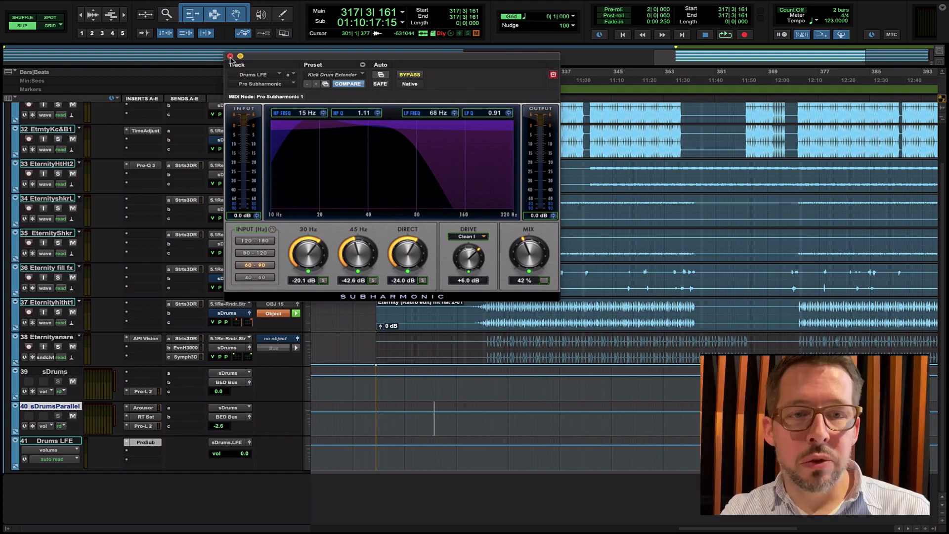
drag(258, 59, 223, 54)
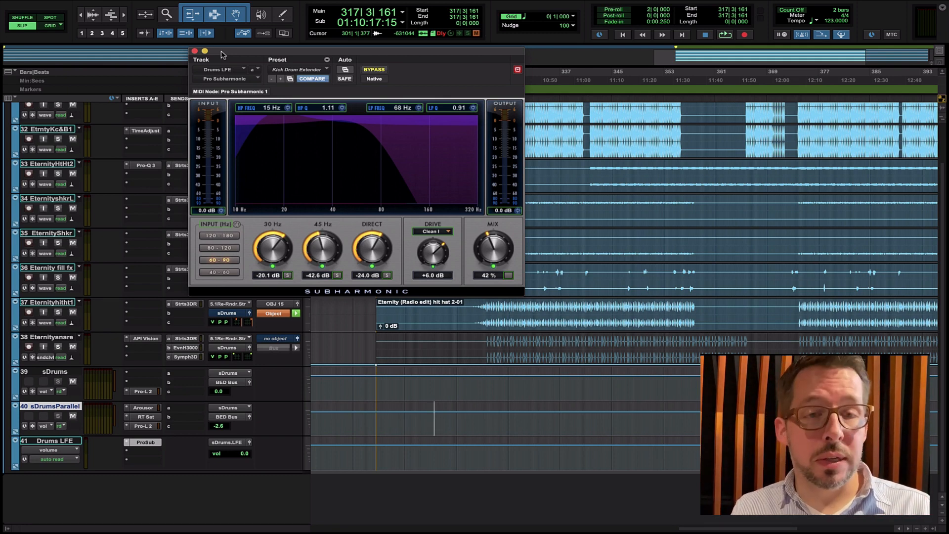
drag(221, 54, 213, 58)
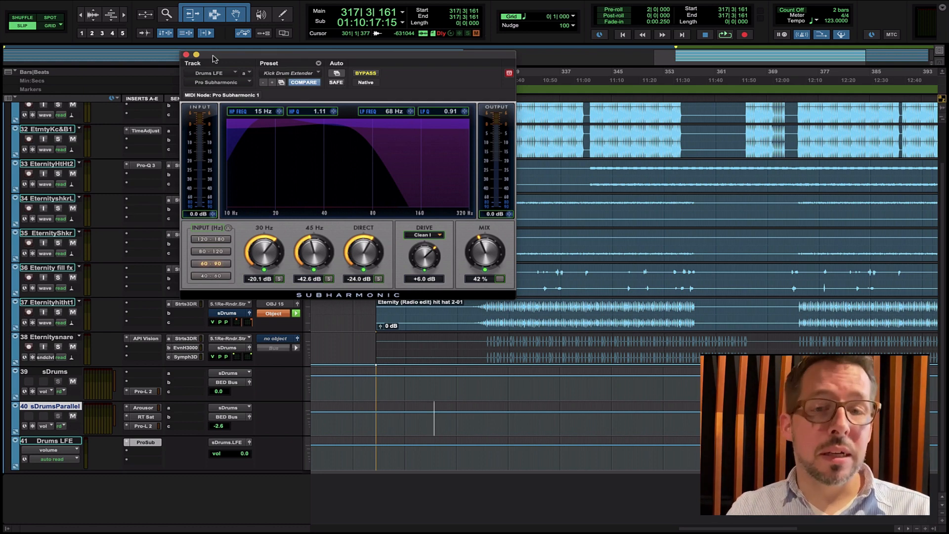
click(186, 54)
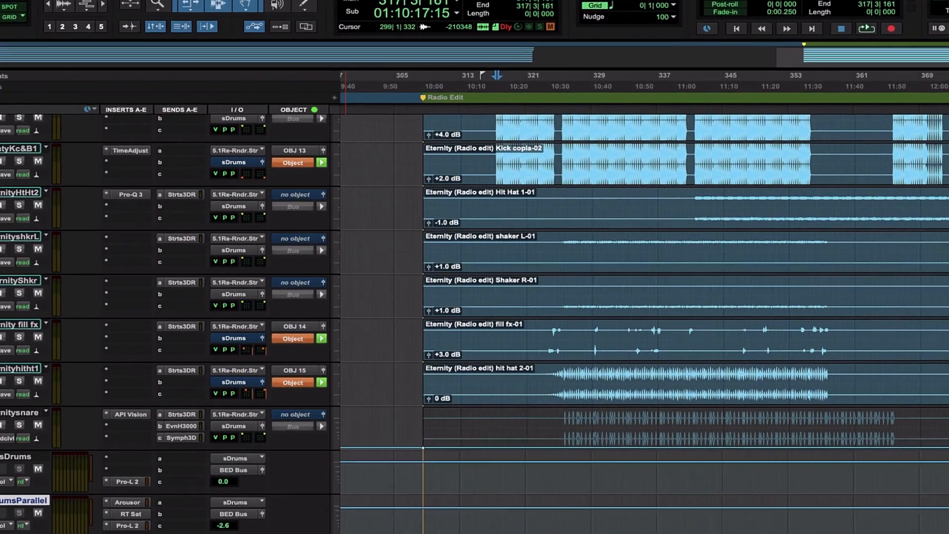
click(140, 483)
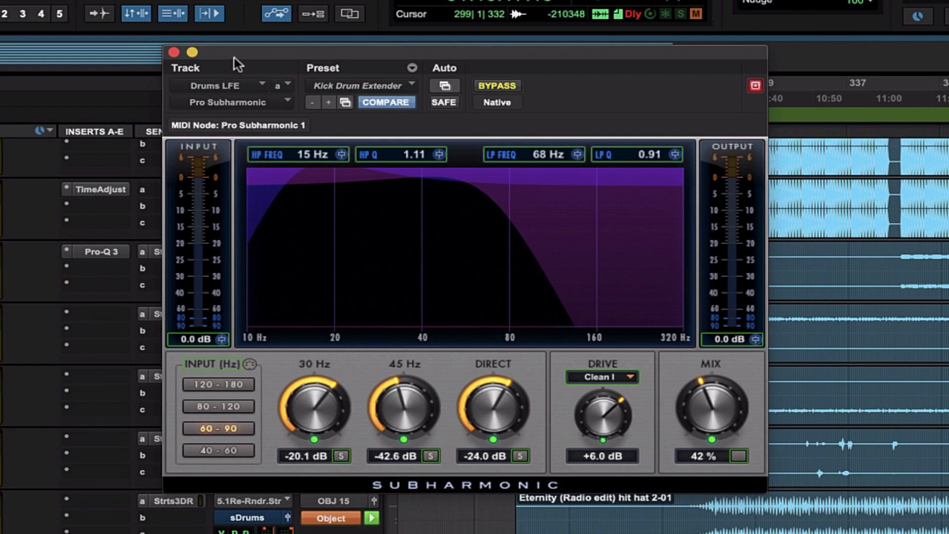
drag(236, 64, 234, 77)
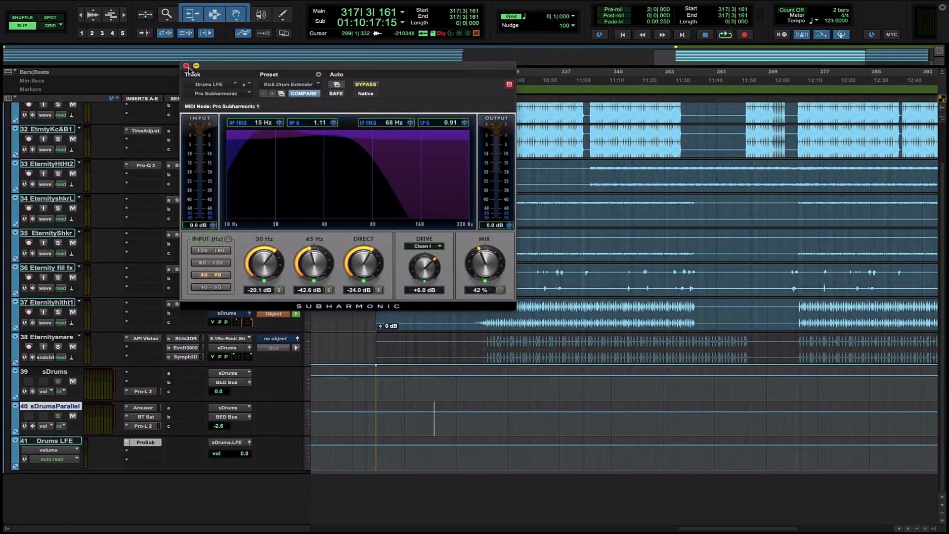
click(187, 66)
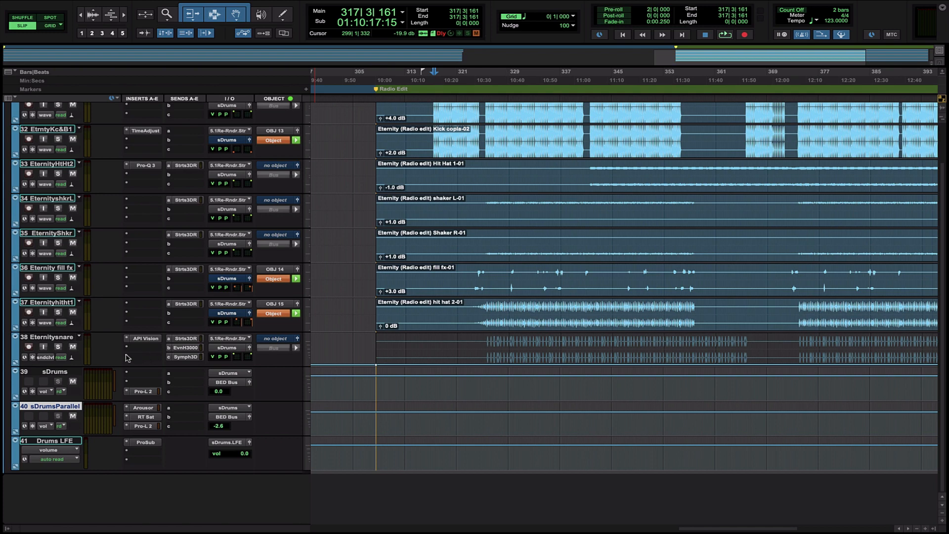
- Return to the compact track overview, solo the fDRUMS folder, and select and enlarge its tracks through Drums LFE
scroll(141, 356, up, 10)
key(ctrl+alt+Down)
scroll(190, 348, down, 3)
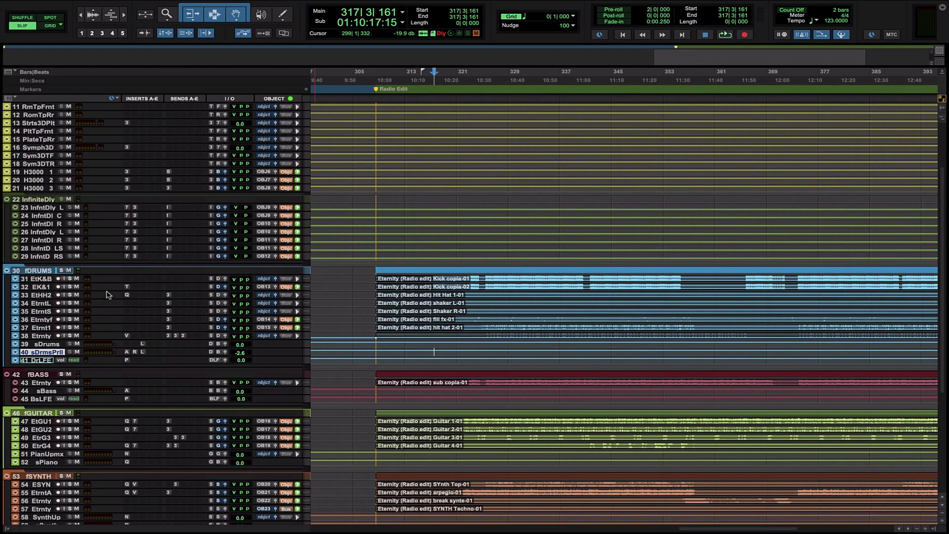
click(62, 271)
drag(39, 270, 39, 363)
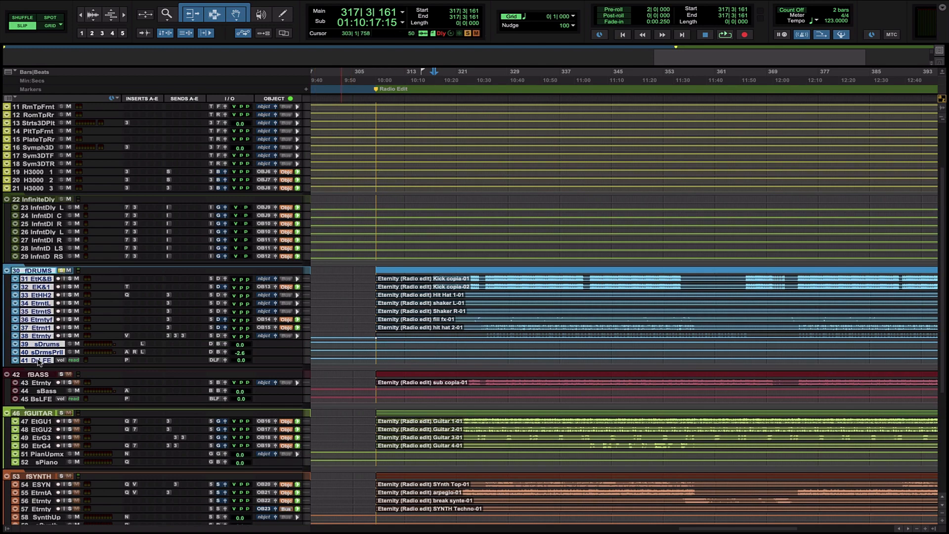
key(e)
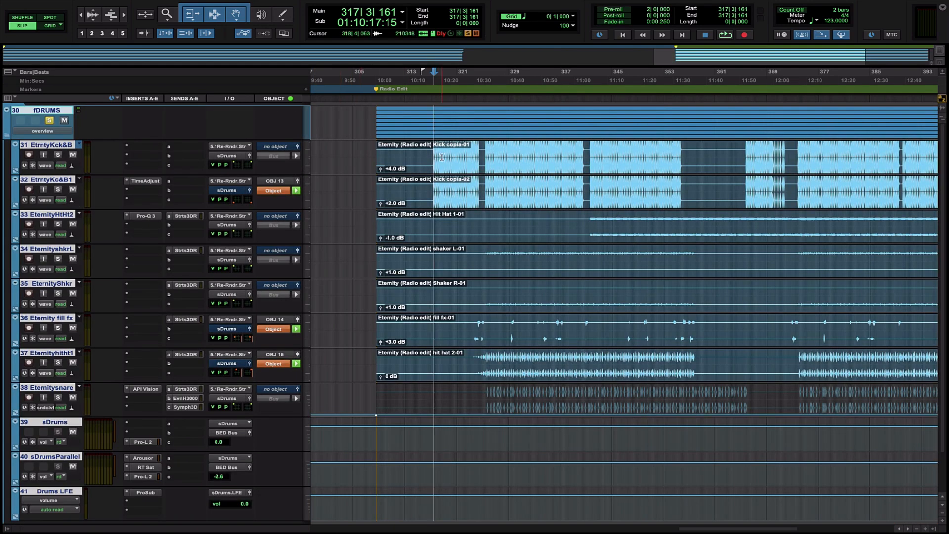
- Place the playback position at the gap near bar 324 in Kick copia-01, zoom in on the timeline, and start playback
click(482, 154)
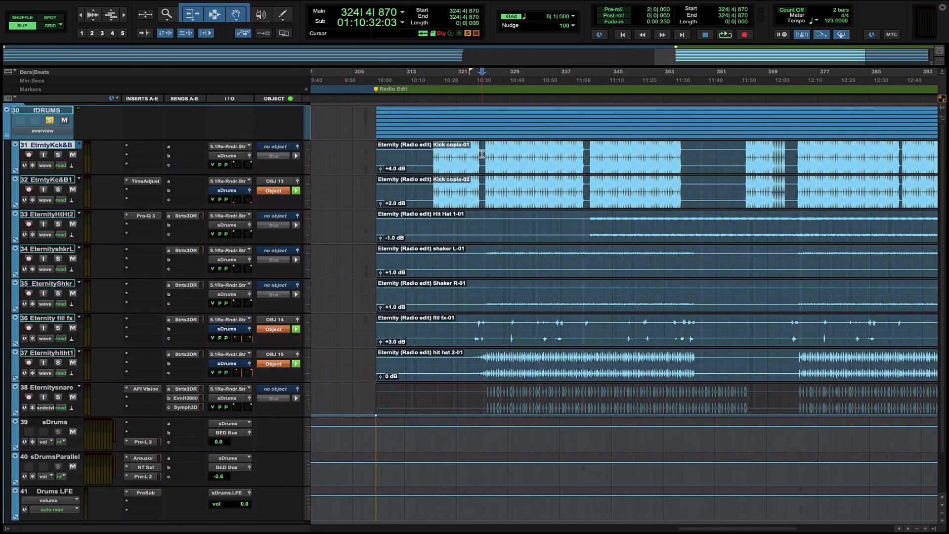
key(t)
key(t)
key(space)
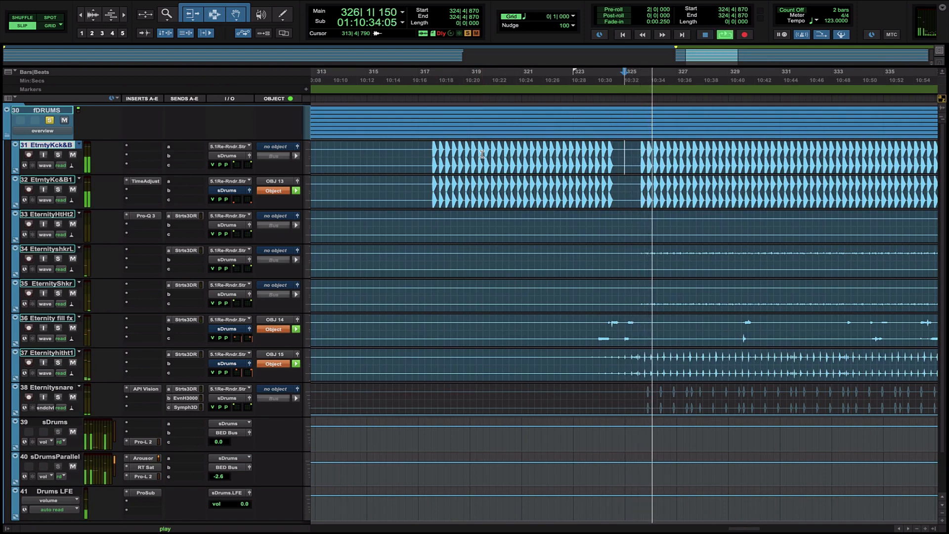
- Switch to the Dolby Atmos Renderer to watch the soloed drums' bed and object activity, and return to the Pro Tools session
key(ctrl+Left)
key(ctrl+Right)
key(ctrl+Right)
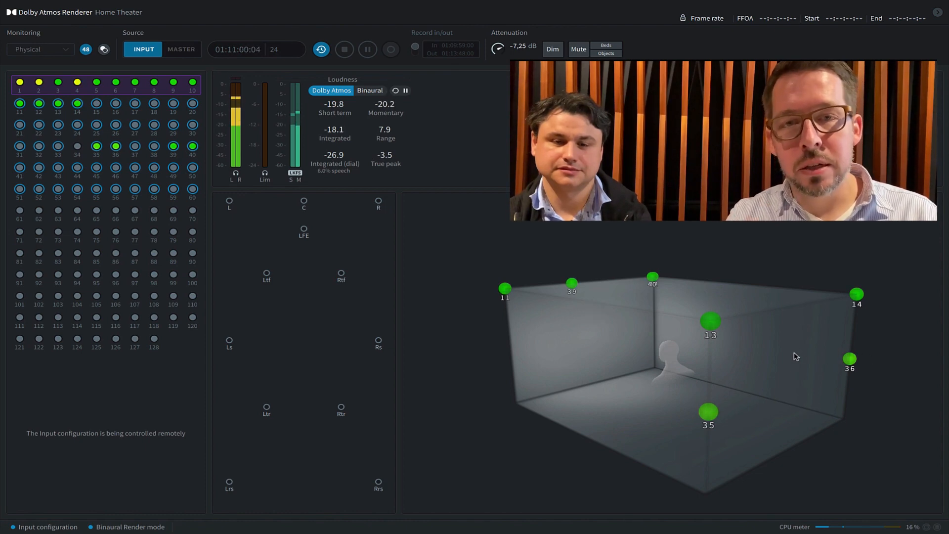
key(ctrl+Left)
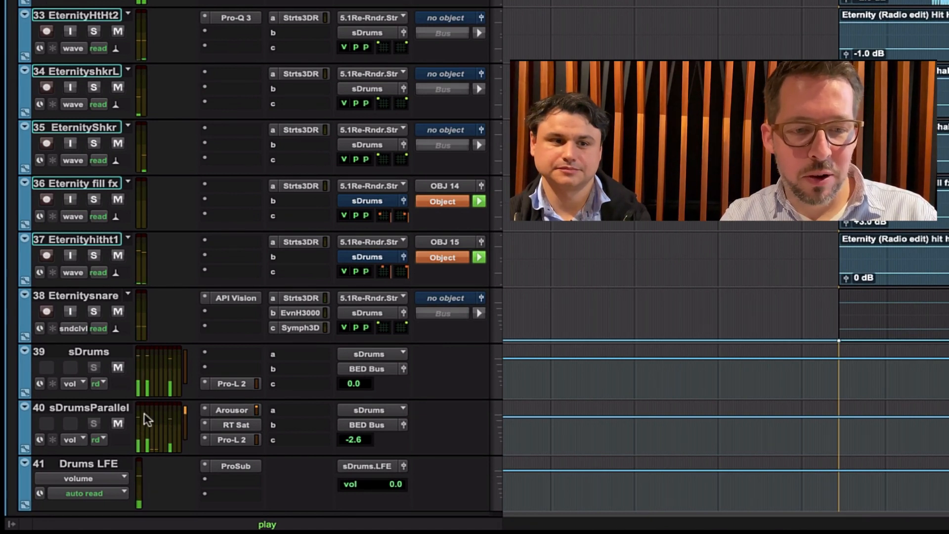
- Follow the drums' playback along the timeline, then examine the API Vision Channel Strip insert on the Eternity snare track and close it
scroll(546, 437, right, 5)
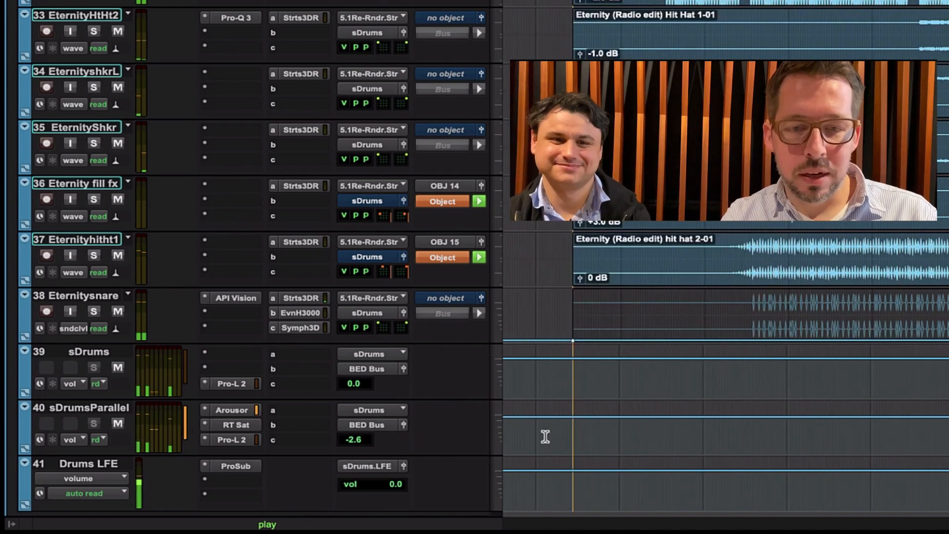
scroll(587, 433, right, 1)
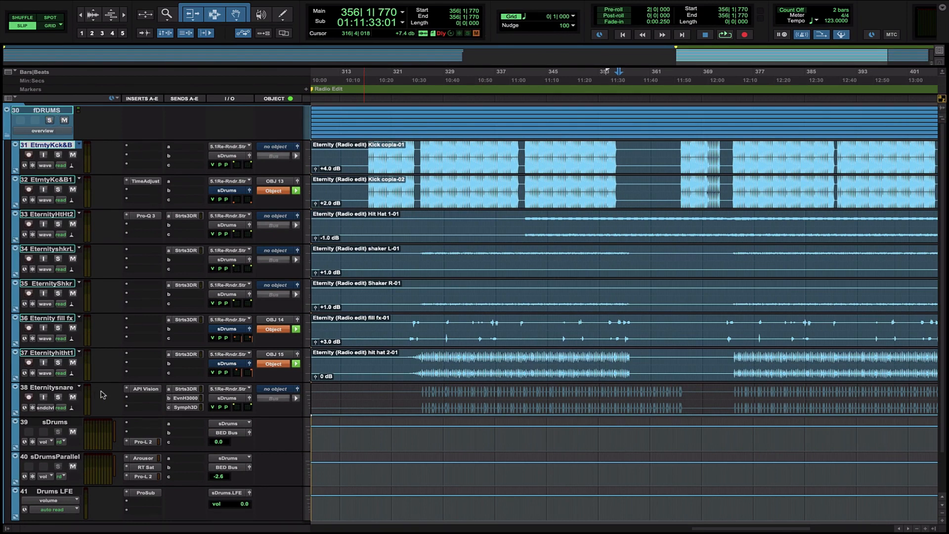
click(142, 389)
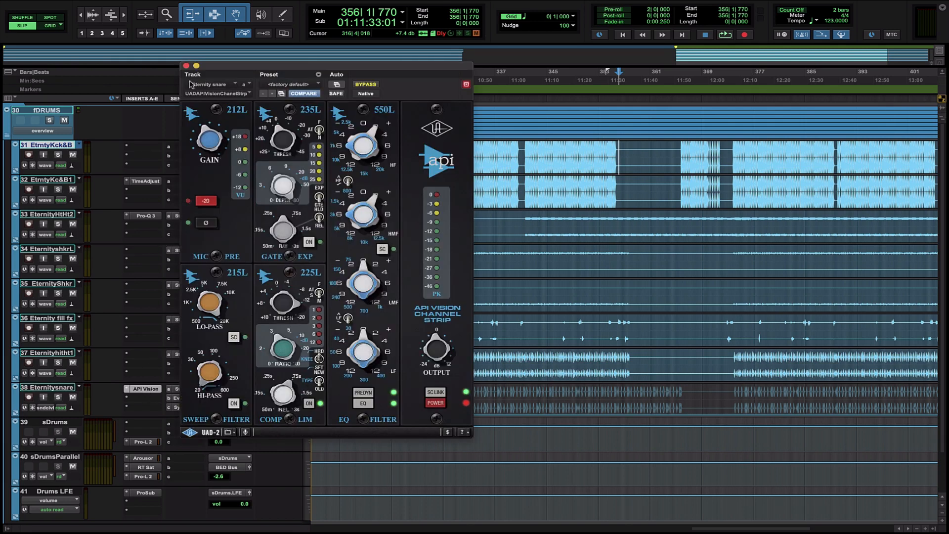
click(186, 65)
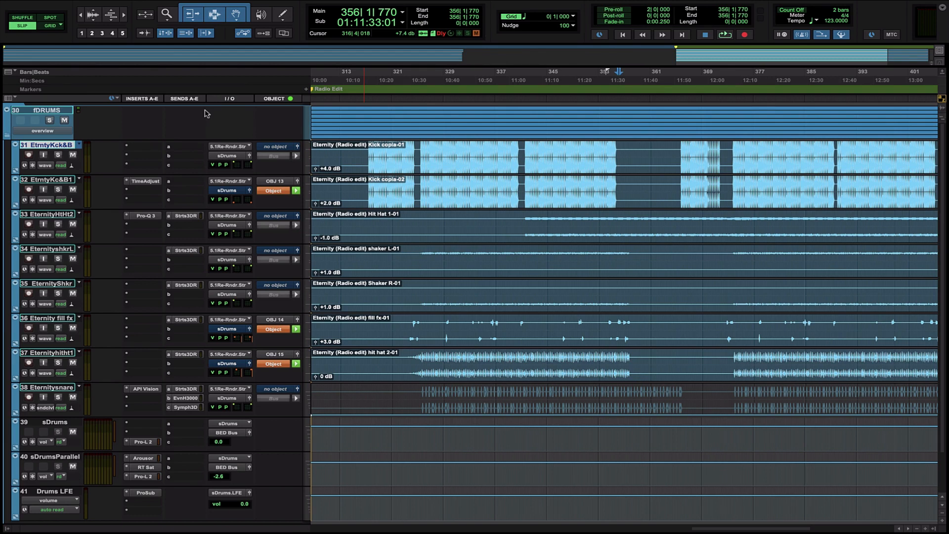
- Return to the compact overview of all tracks and zoom the timeline out to show the whole Radio Edit section
scroll(205, 110, up, 5)
key(ctrl+Down)
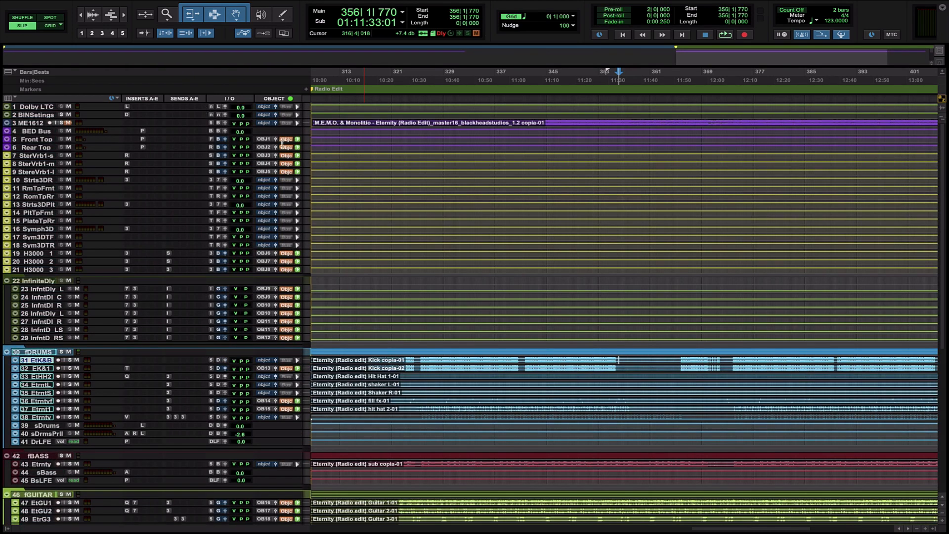
scroll(376, 229, down, 2)
scroll(375, 228, down, 2)
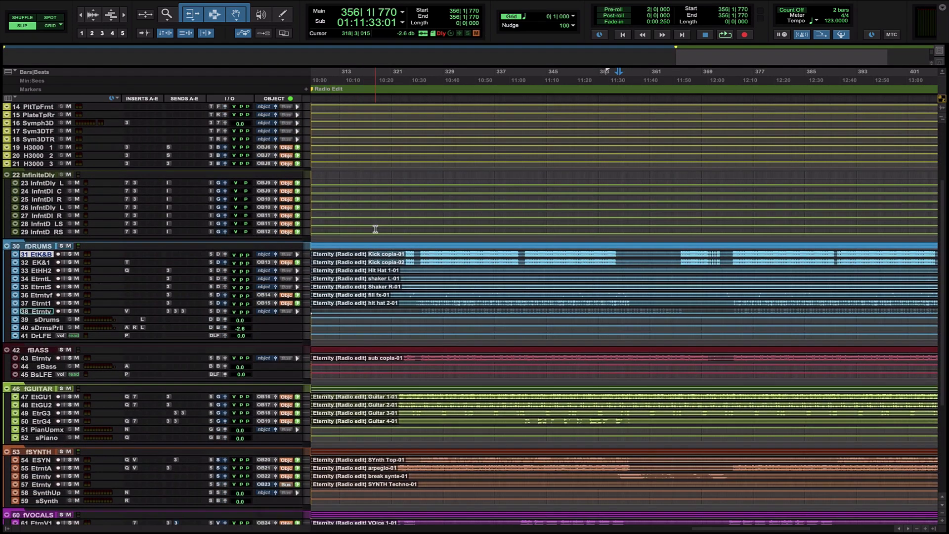
key(ctrl+bracketleft)
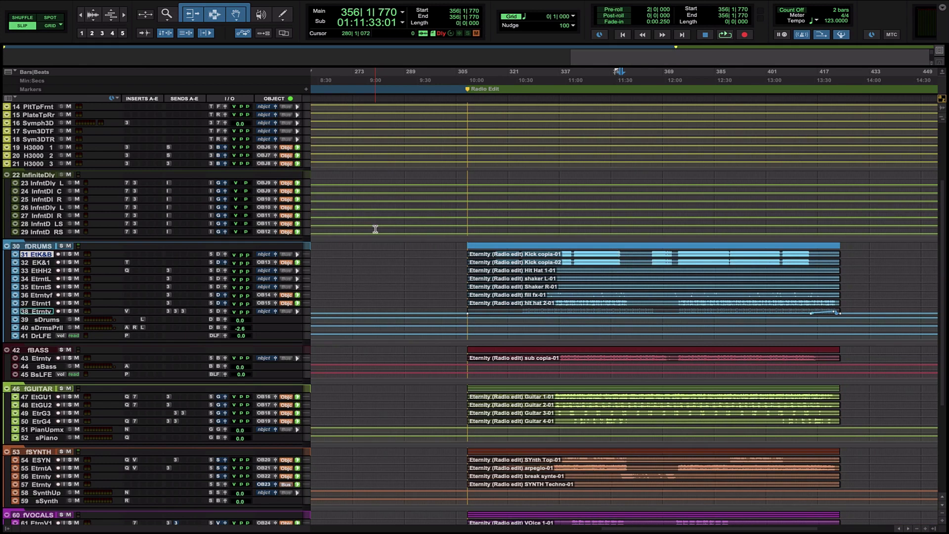
scroll(562, 223, right, 2)
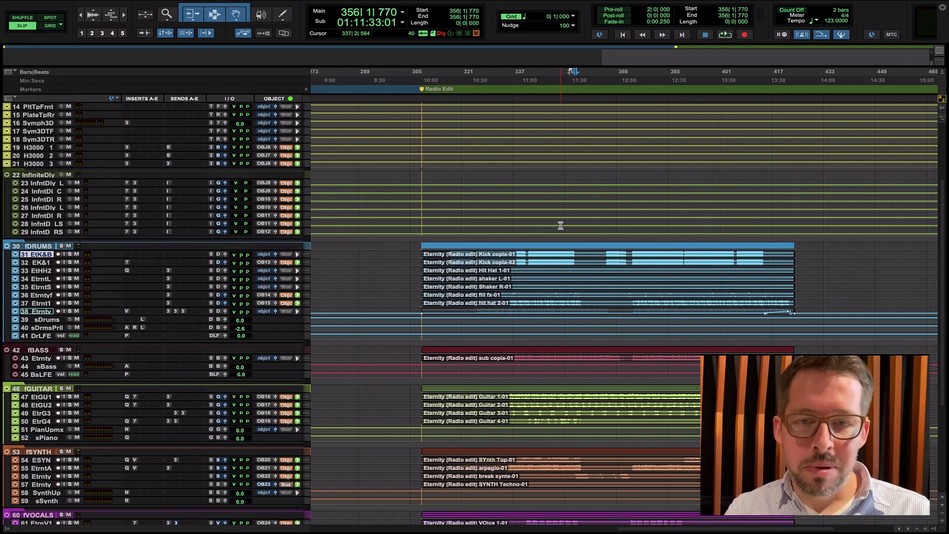
- Select the fBASS folder through Bass LFE and enlarge these tracks to fill the edit area
scroll(561, 225, down, 1)
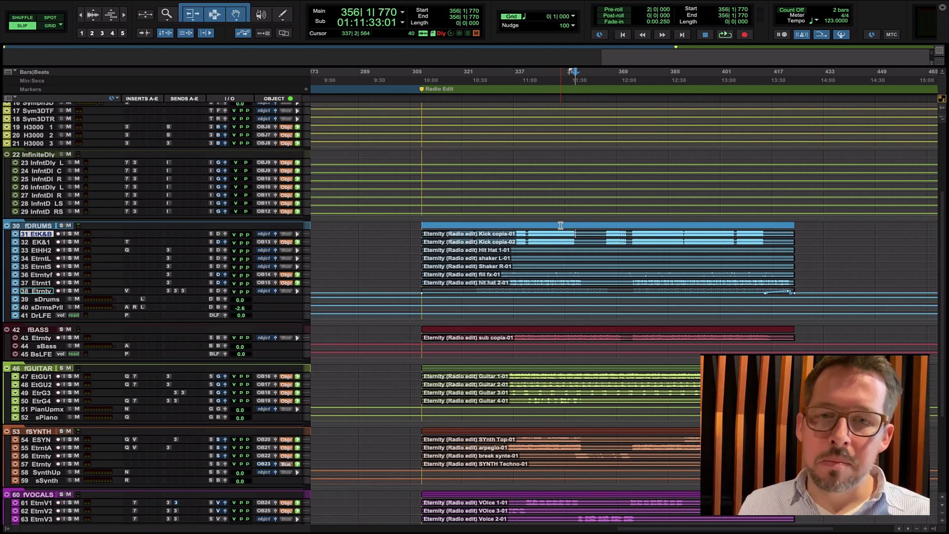
click(37, 330)
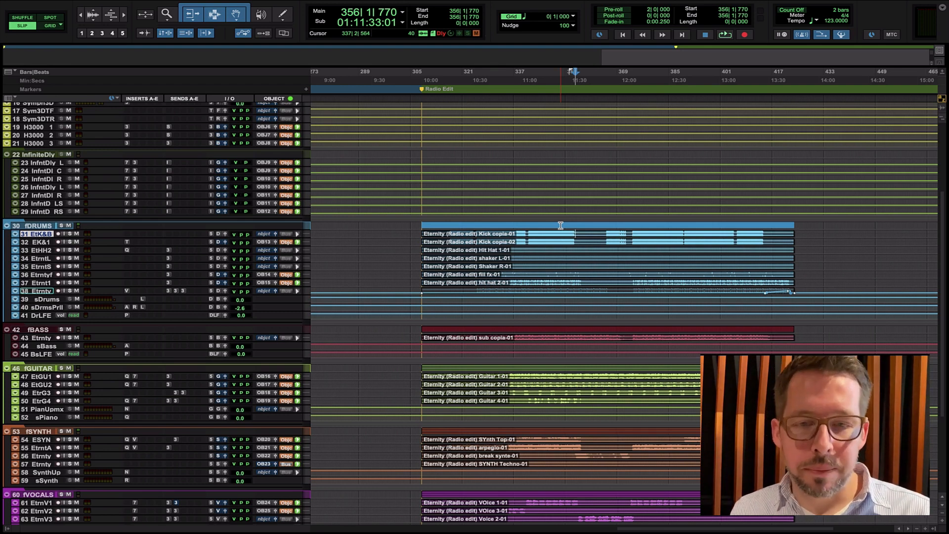
shift+click(40, 354)
key(ctrl+Down)
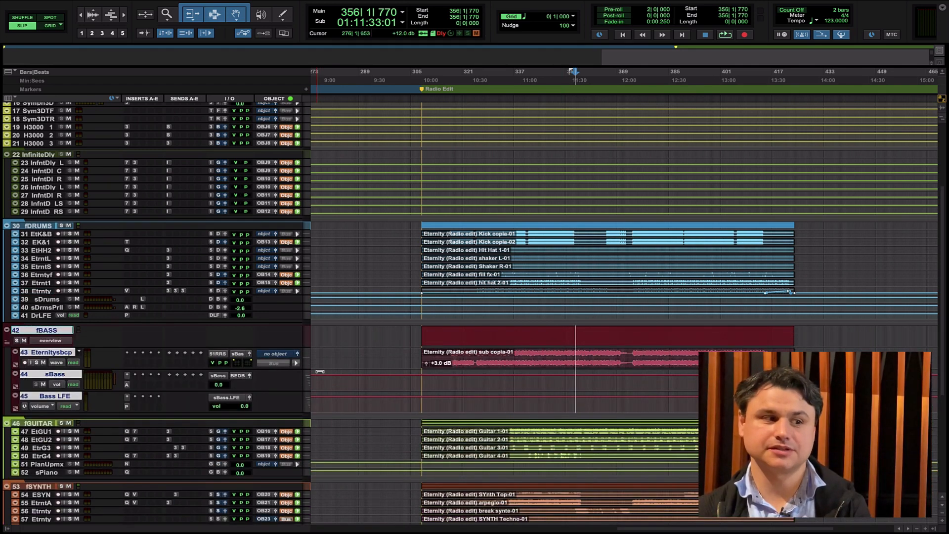
key(ctrl+alt+h)
key(ctrl+Down)
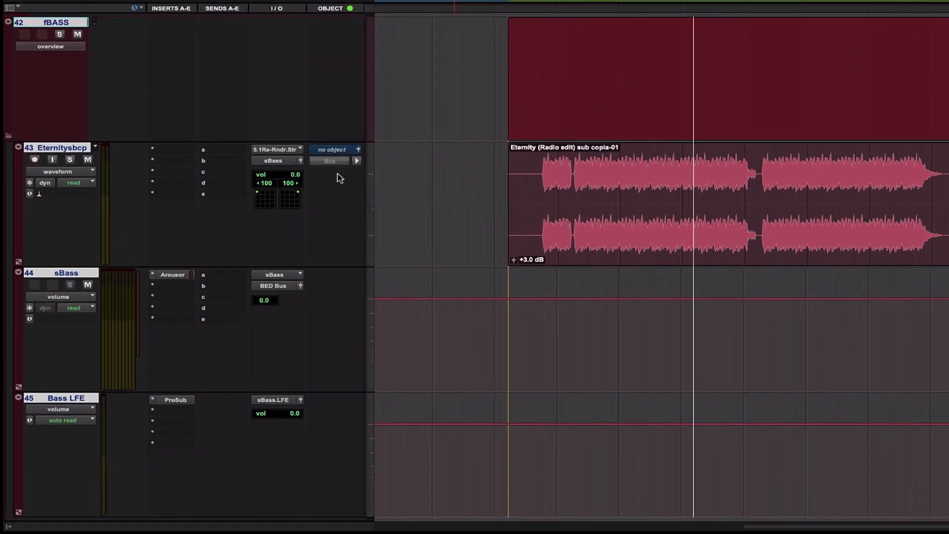
- Examine the sub bass track's output panner with its LFE level and the Pro Subharmonic insert on Bass LFE, closing each window
click(300, 161)
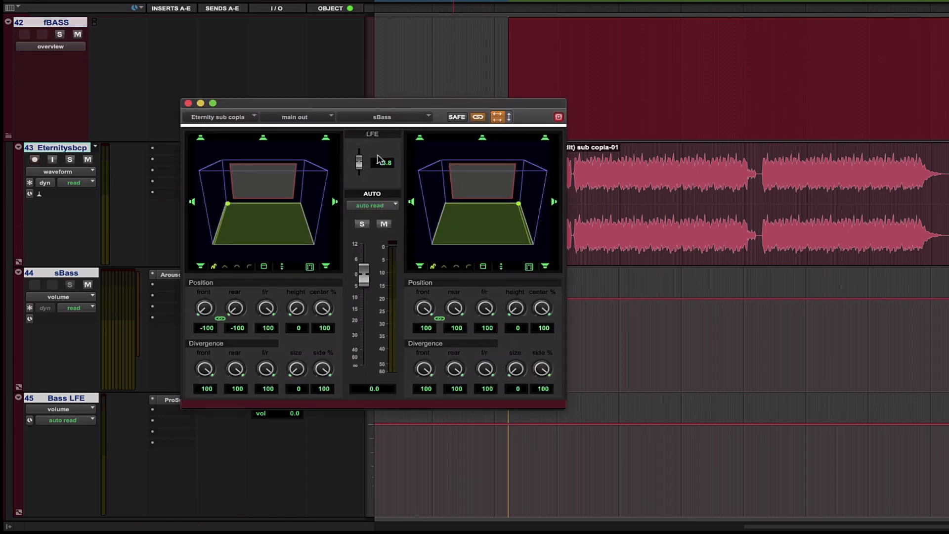
click(188, 103)
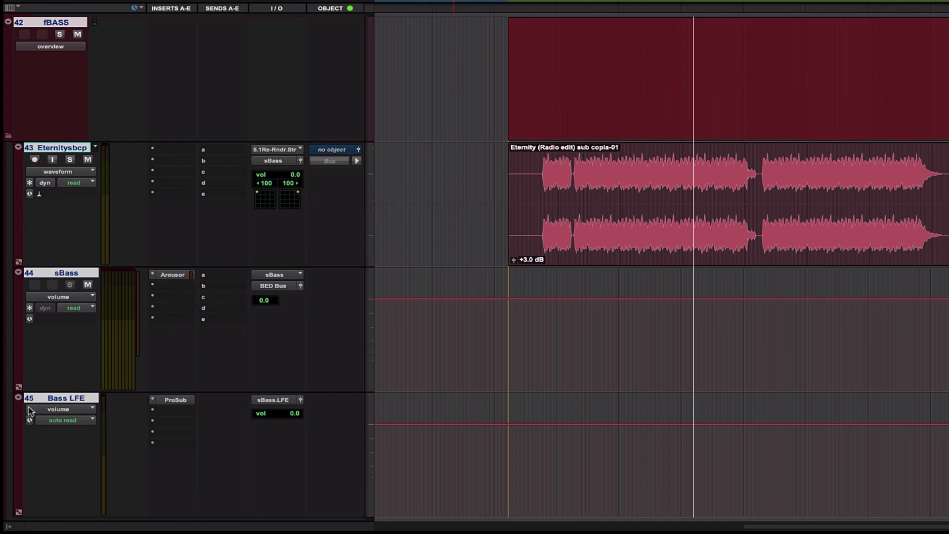
click(177, 400)
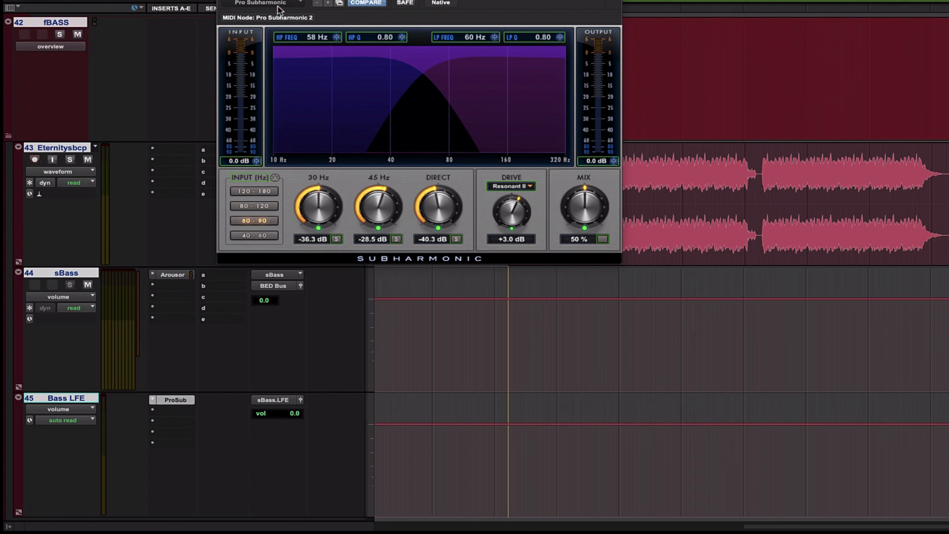
drag(279, 9, 183, 17)
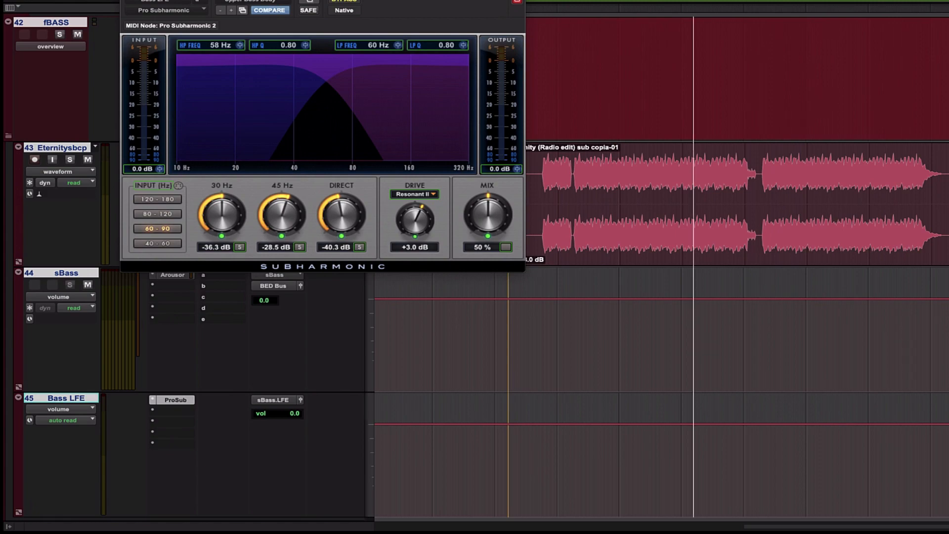
click(117, 23)
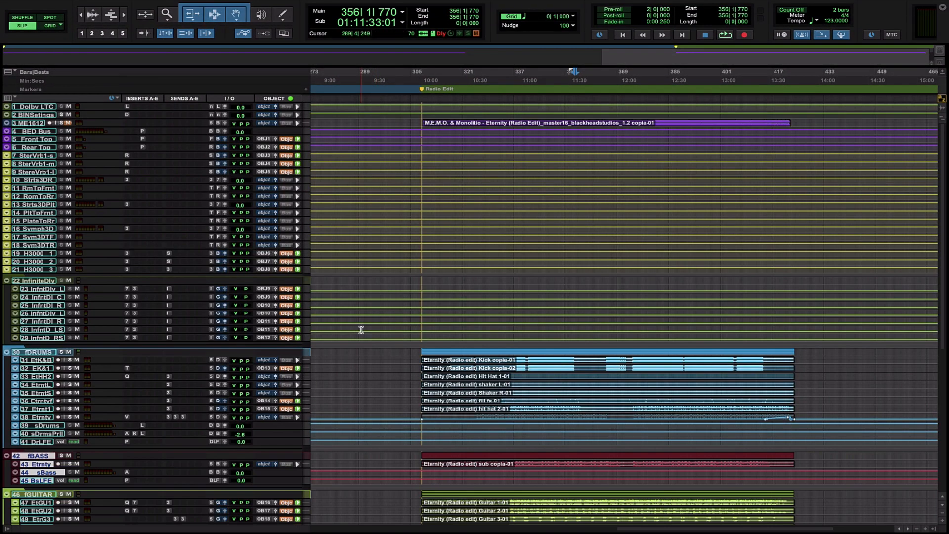
- Select the fGUITAR folder through sPiano and enlarge these tracks to fill the edit area
scroll(361, 329, down, 2)
scroll(361, 329, up, 2)
scroll(361, 330, down, 2)
scroll(313, 387, down, 2)
scroll(313, 387, down, 2)
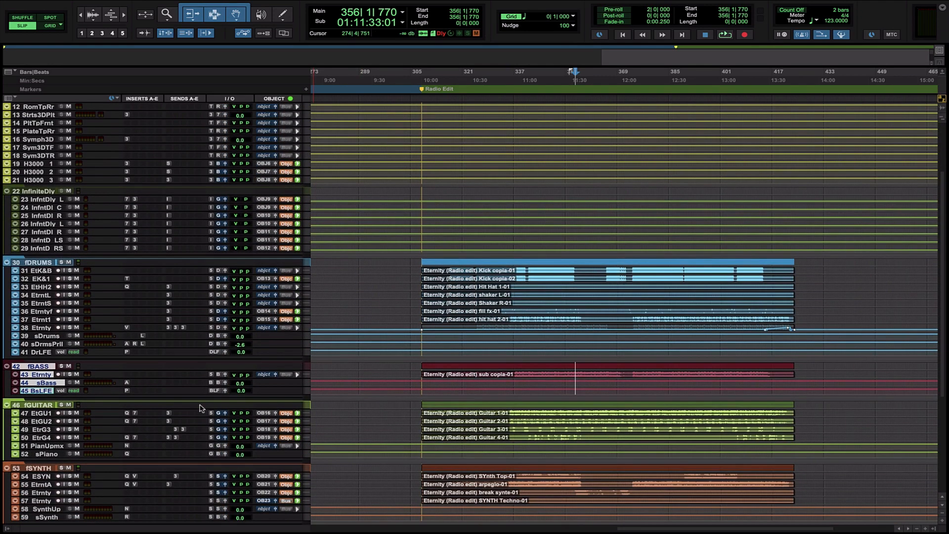
click(39, 406)
shift+click(41, 454)
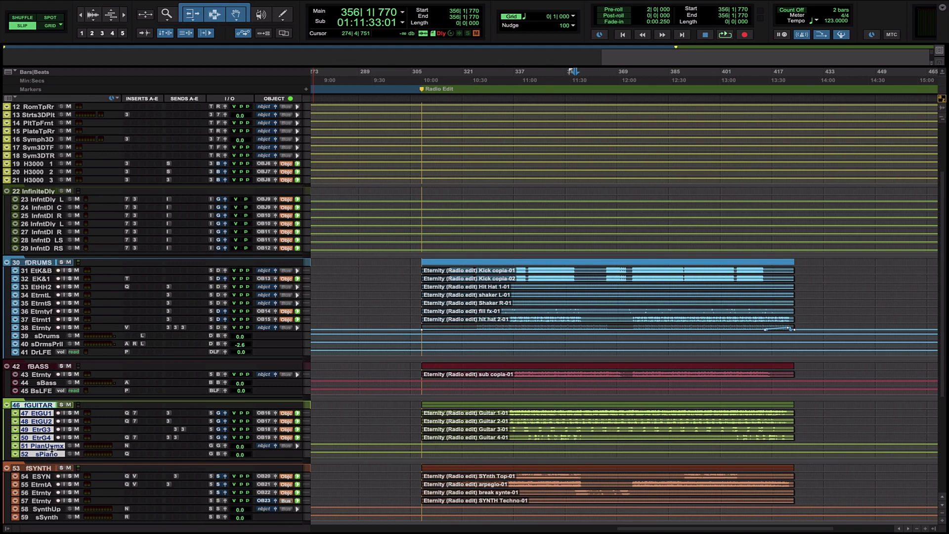
key(e)
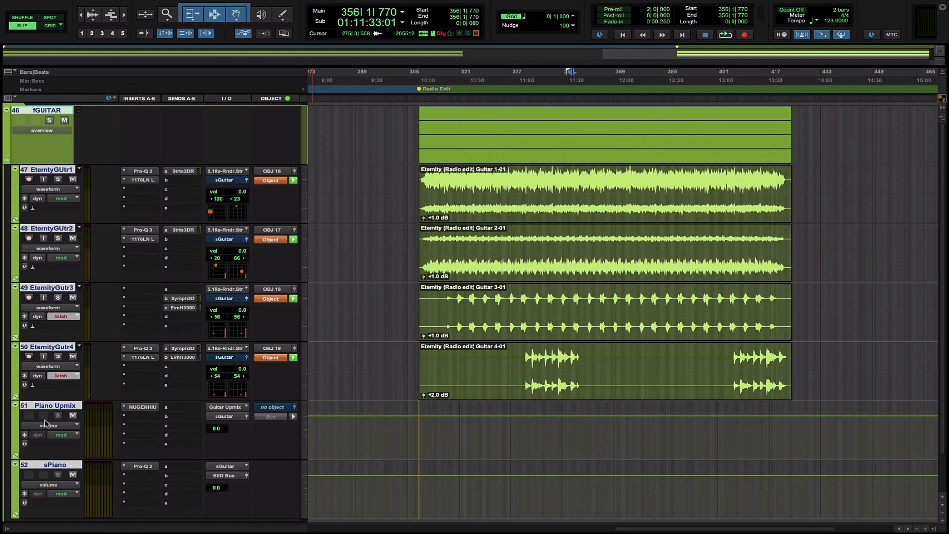
- Zoom in on the guitar clips and mark about 19 bars from bar 322 in Guitar 1-01, then about 9 bars from bar 331 in Guitar 2-01
click(467, 187)
key(ctrl+])
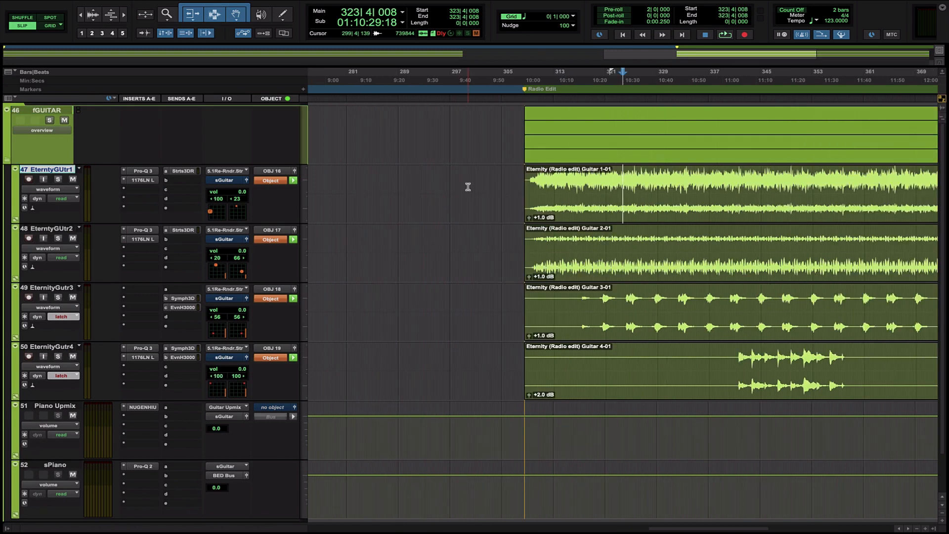
click(52, 229)
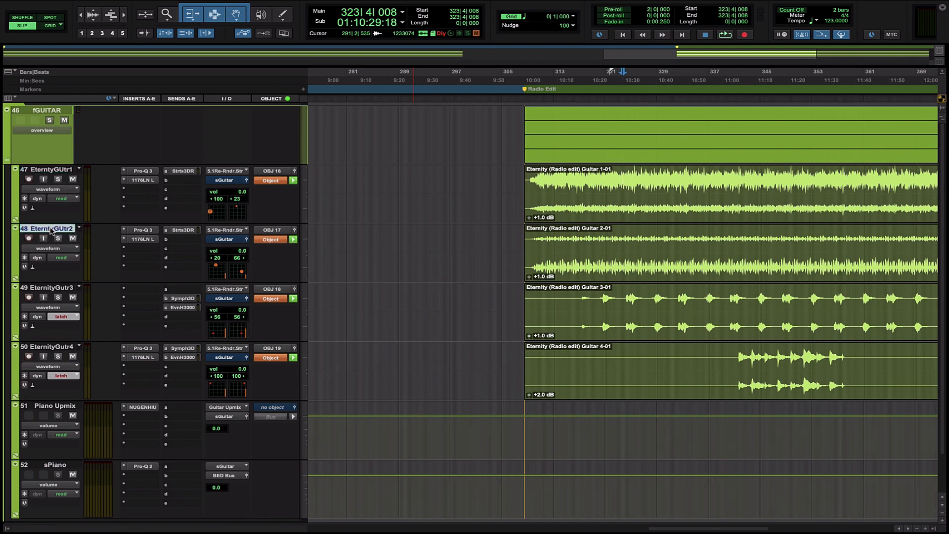
drag(613, 188, 737, 189)
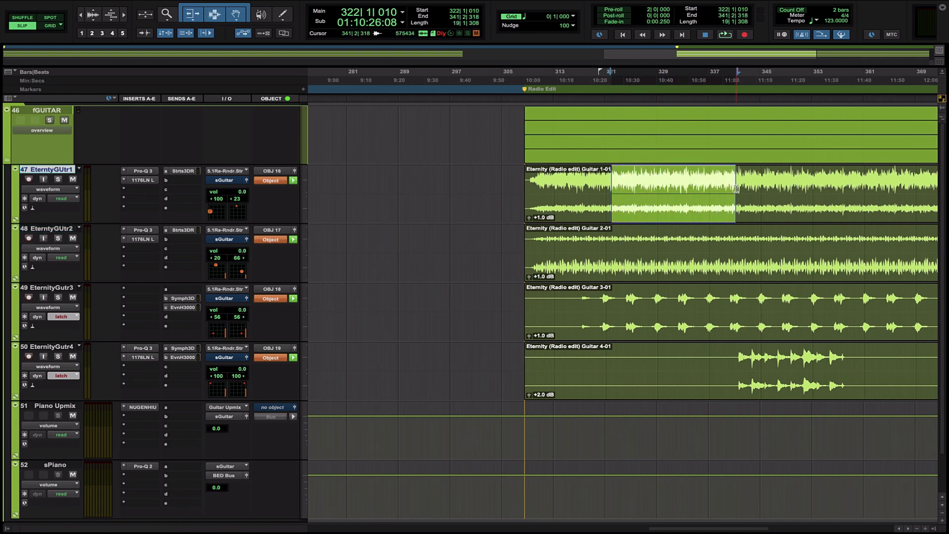
scroll(737, 189, right, 4)
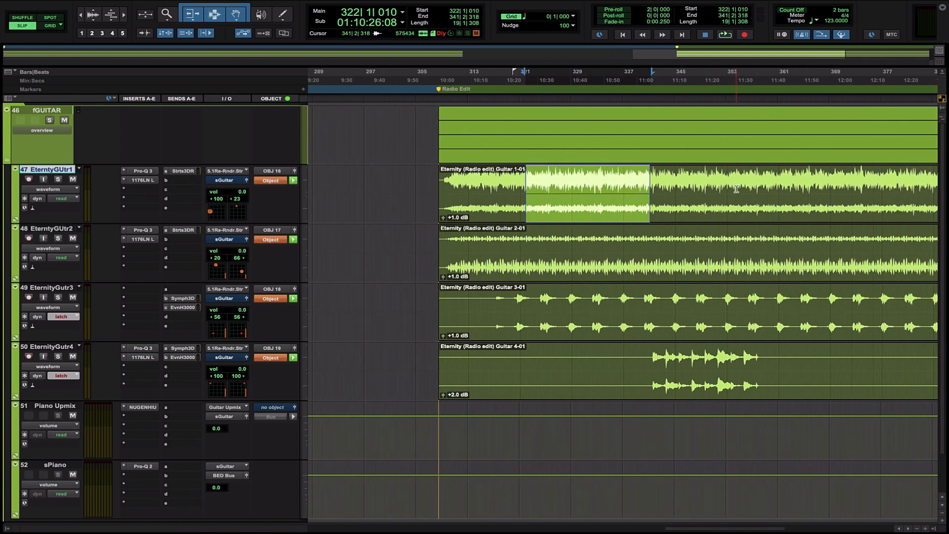
drag(588, 240, 650, 246)
key(shift+slash)
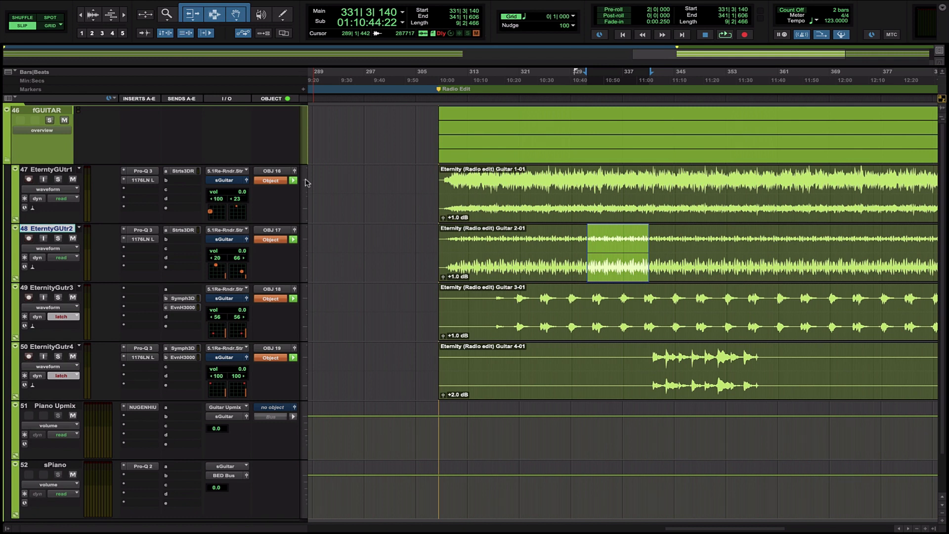
- Examine the object position and size settings in the Guitar 1 output panner, mark a passage of Guitar 1-01, and close the panner
click(246, 181)
drag(246, 180, 250, 195)
drag(519, 182, 572, 183)
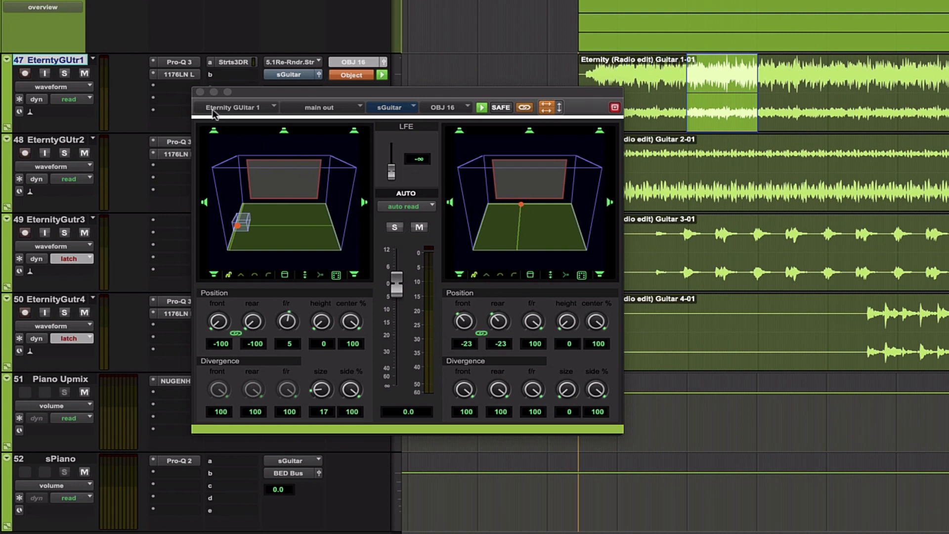
click(198, 94)
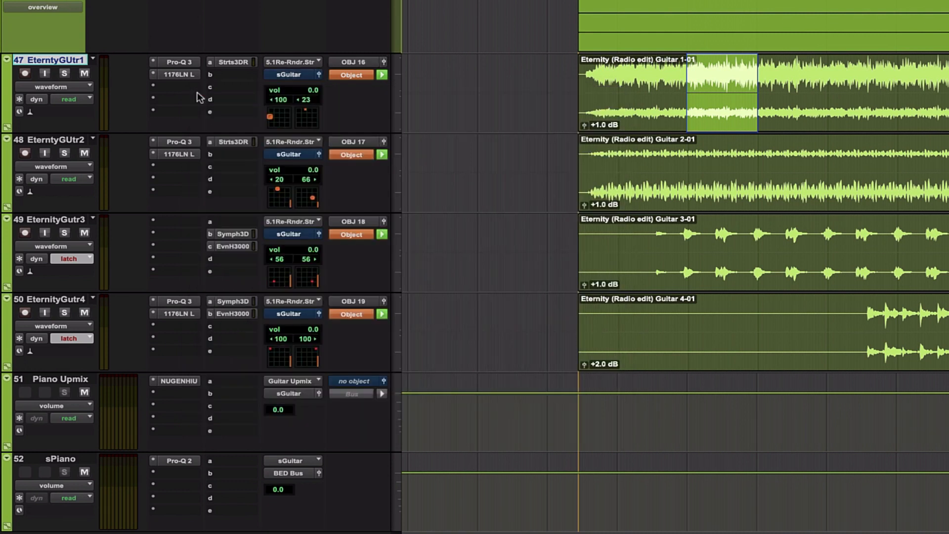
- Examine the position, height and size settings in the Guitar 2 and Guitar 3 output panners, closing each one
click(318, 154)
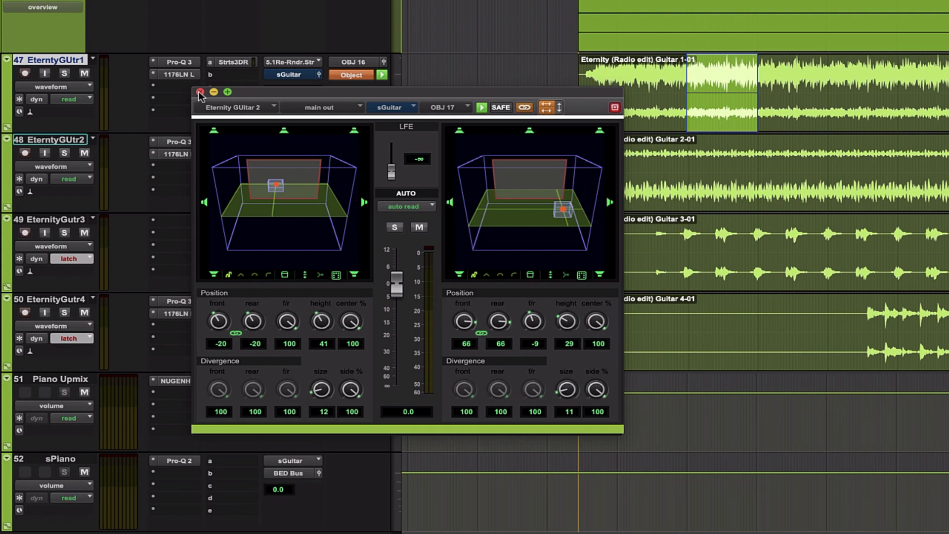
click(200, 92)
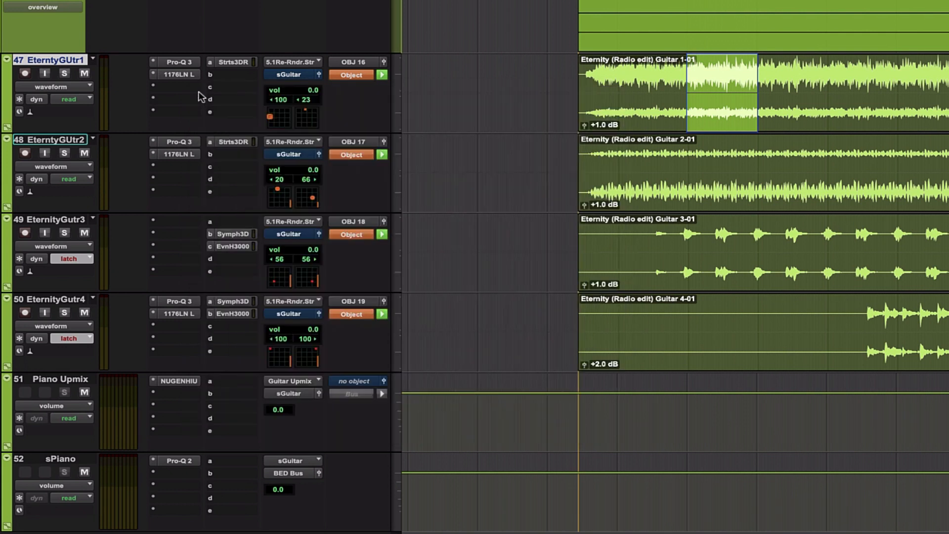
click(667, 246)
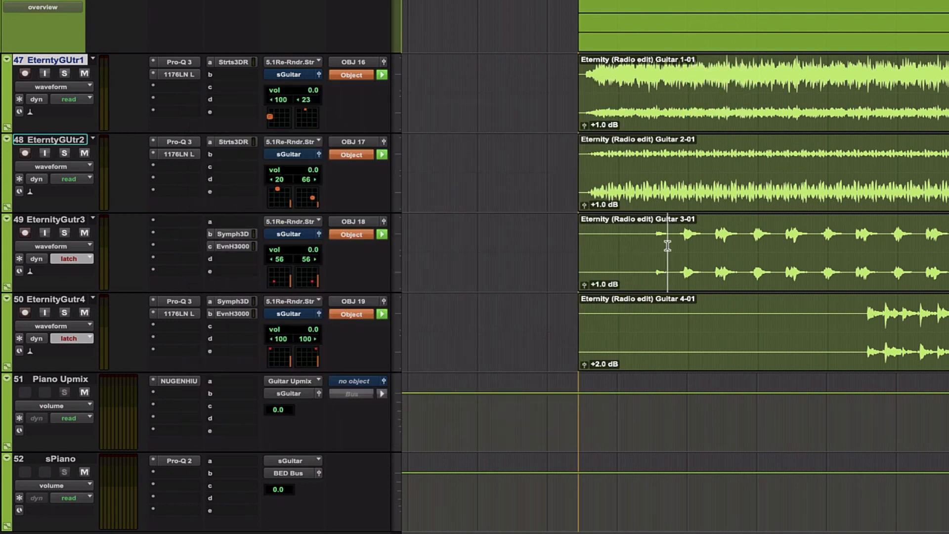
click(318, 234)
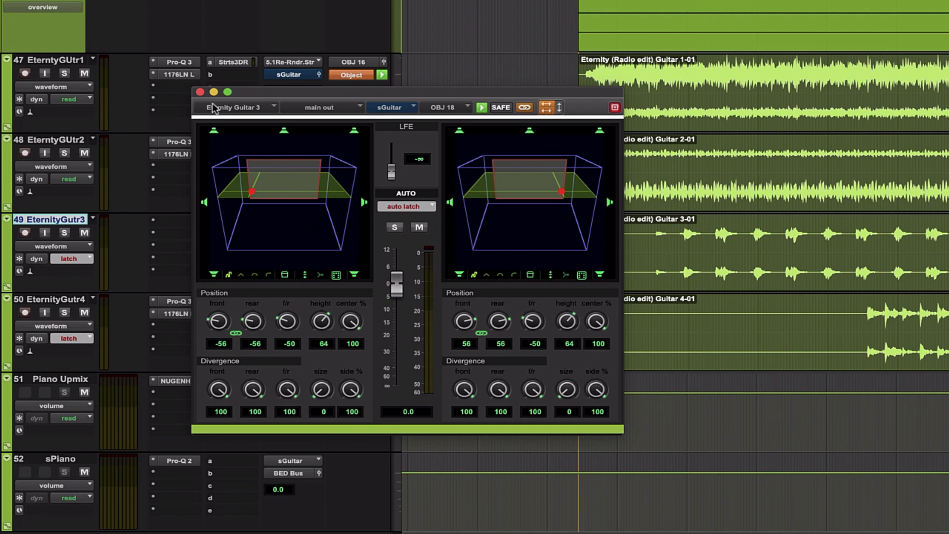
click(200, 92)
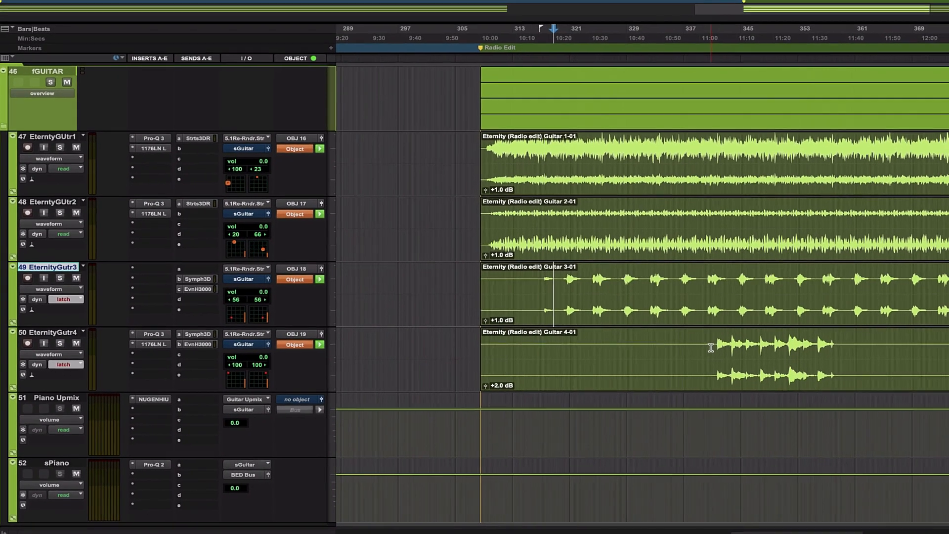
- Place the playback position at bar 340 in Guitar 4-01, zoom out the timeline, start playback, and solo the fGUITAR folder
drag(794, 346, 916, 345)
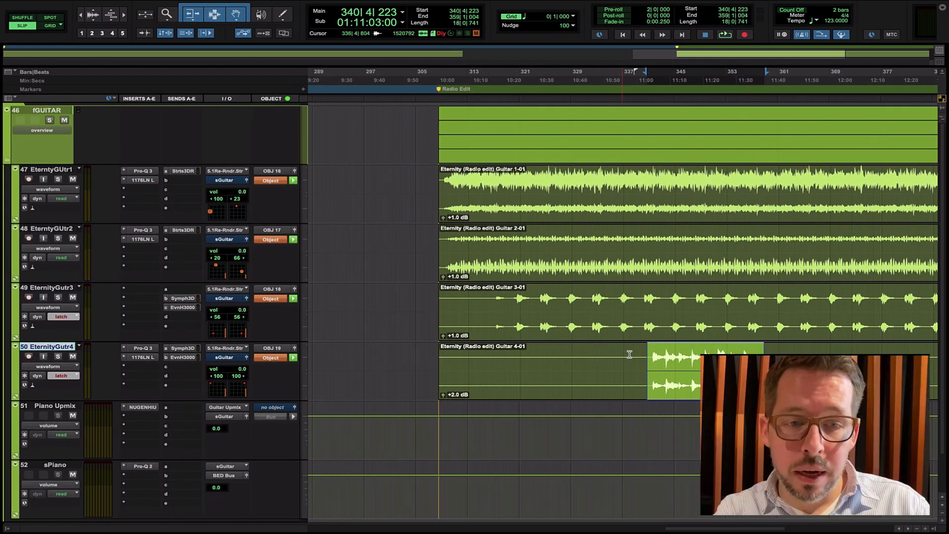
click(645, 358)
key(r)
key(space)
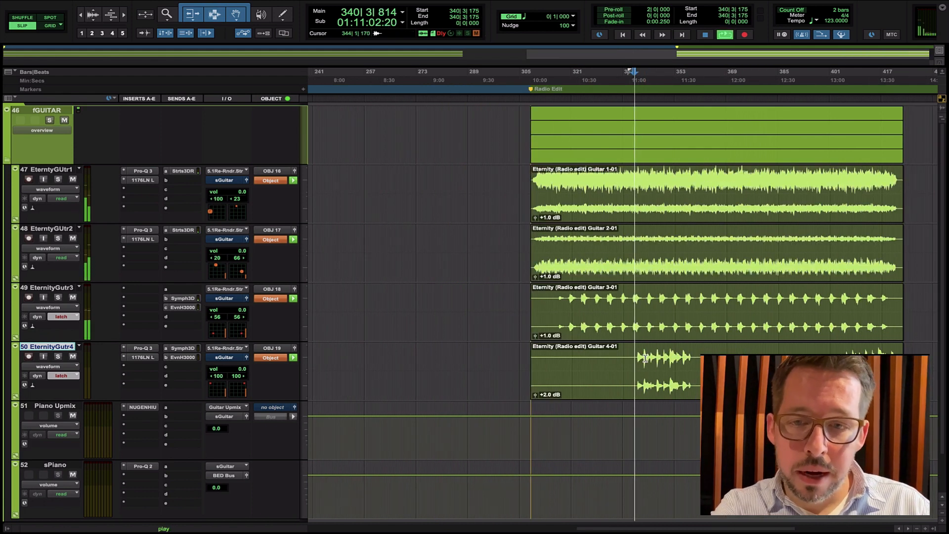
click(49, 120)
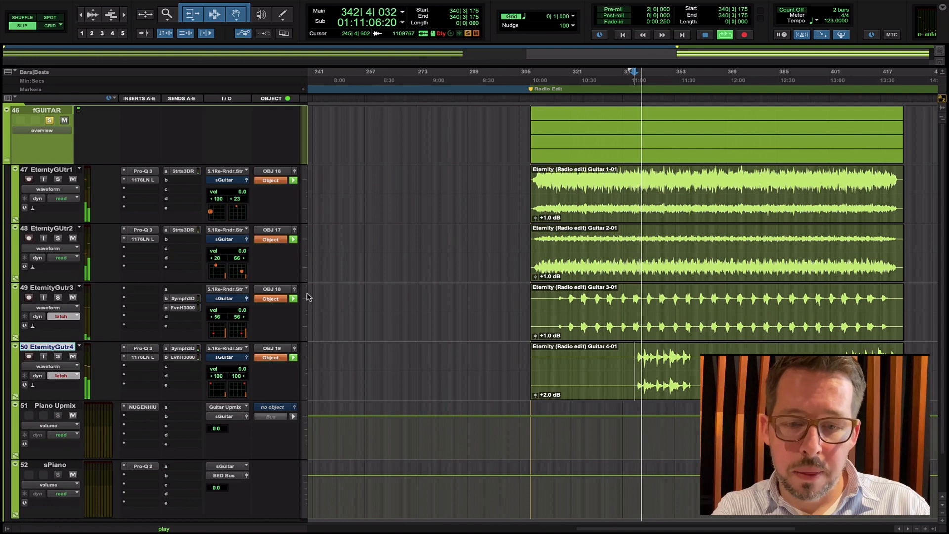
- Examine Guitar 4's object position in its output panner and in the Dolby Atmos Renderer during playback, stop playback, and close the panner
key(t)
key(t)
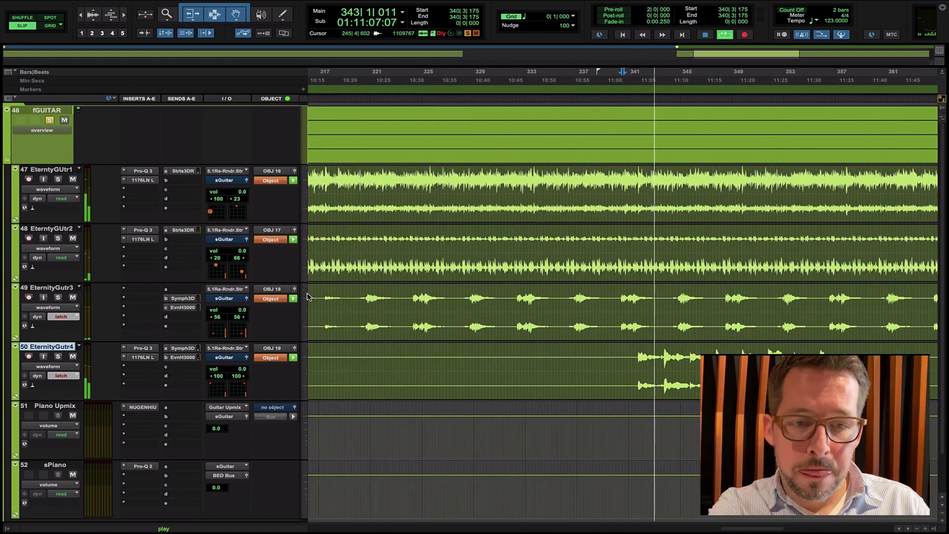
click(247, 357)
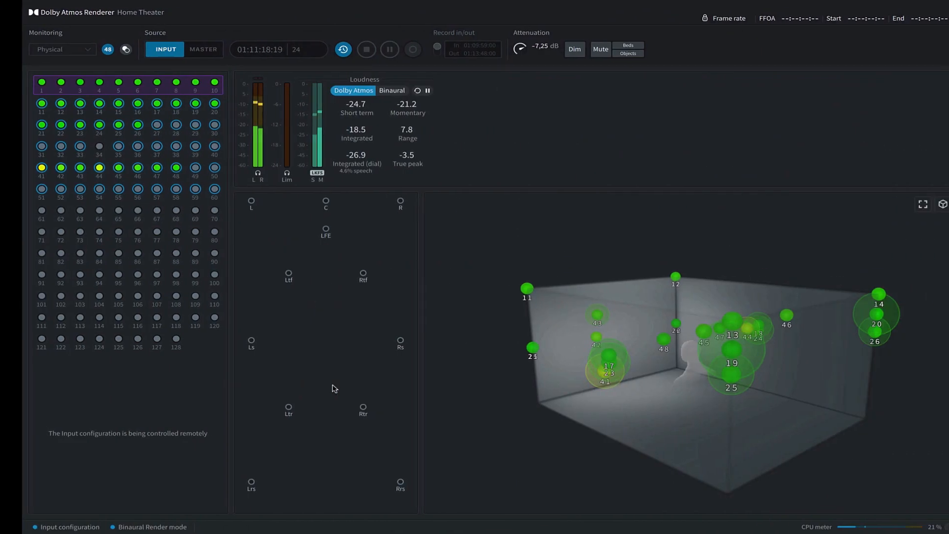
drag(638, 428, 582, 465)
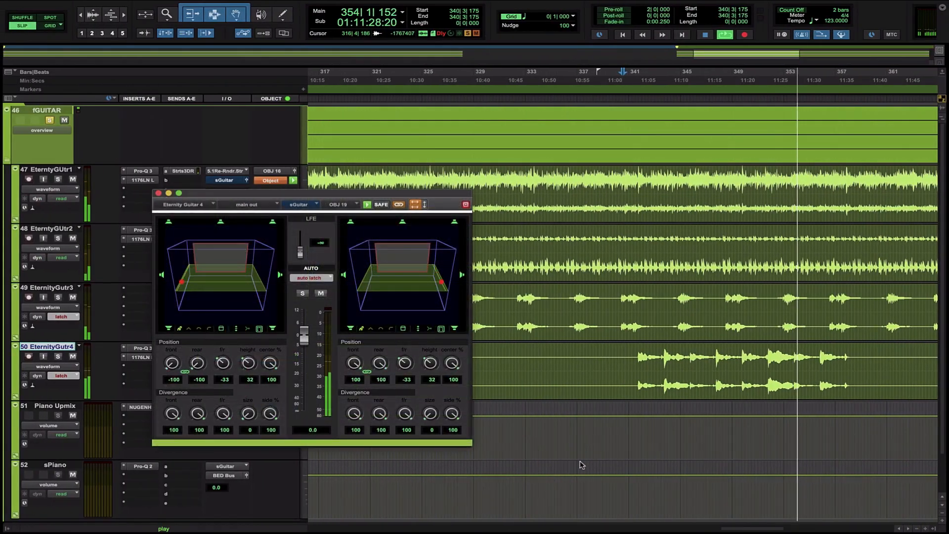
key(space)
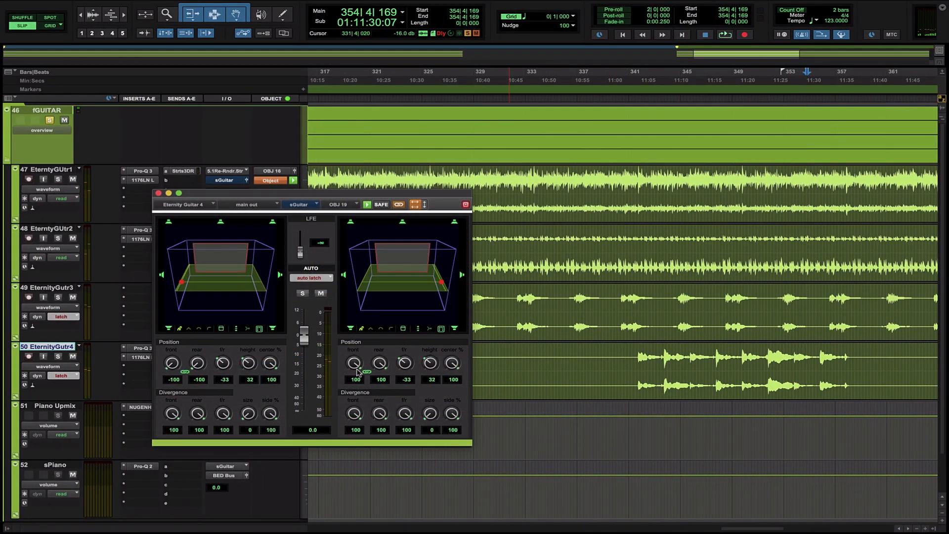
click(158, 192)
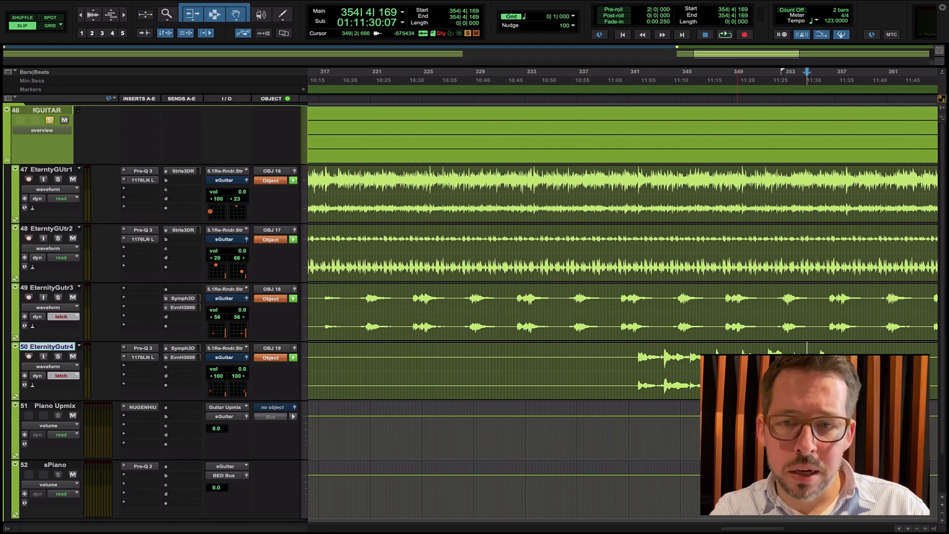
- Zoom out the timeline to the full guitar clips and unsolo the fGUITAR folder
scroll(687, 296, right, 3)
key(super+bracketleft)
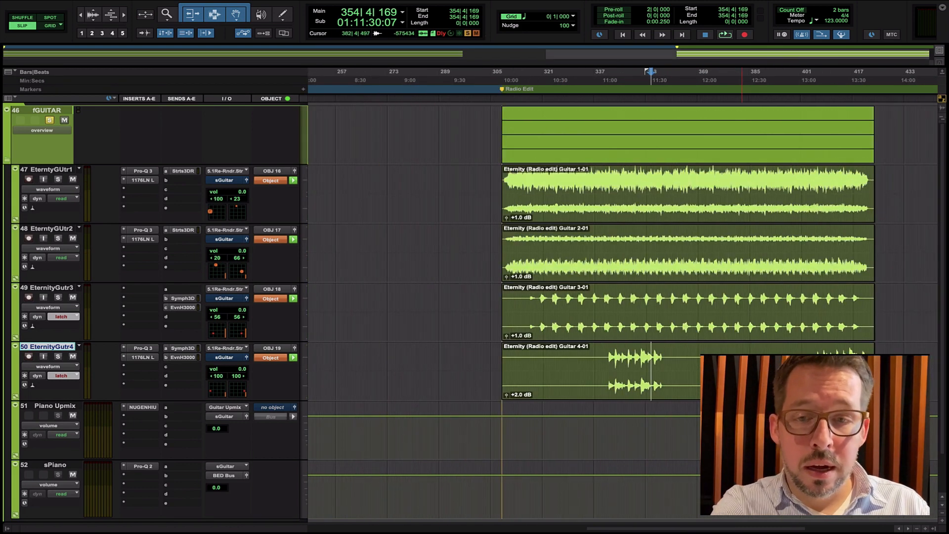
click(49, 121)
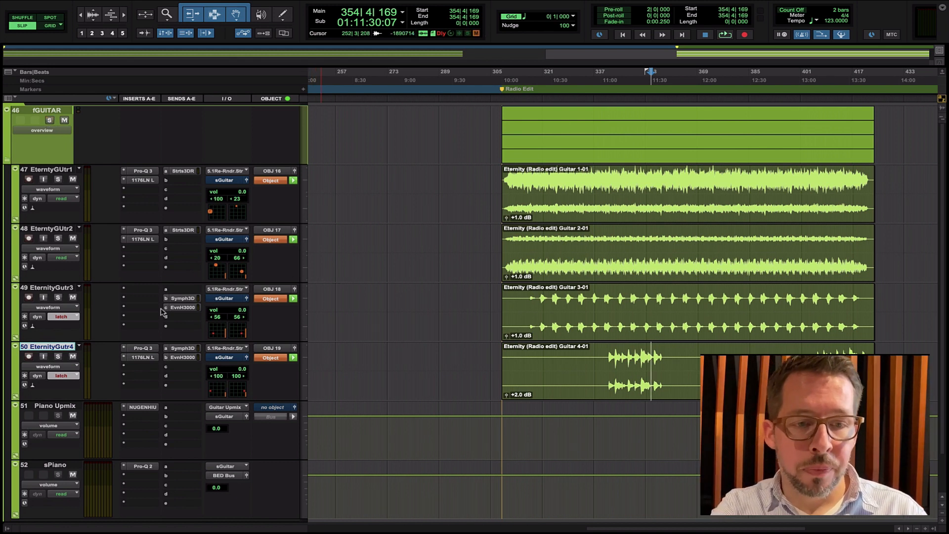
- Examine the Pro-Q 3 equalizer curve and the 1176LN limiter settings on Guitar 2, closing each plug-in
click(142, 231)
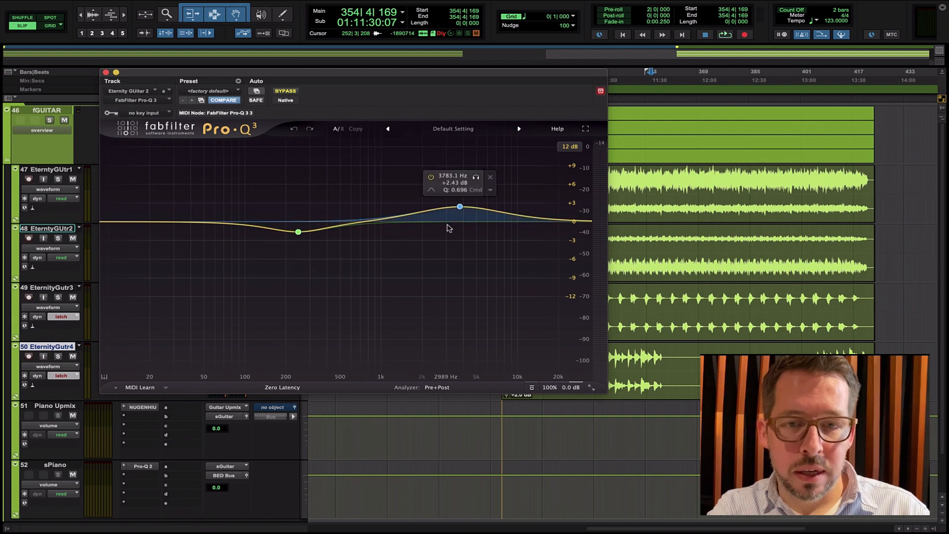
click(106, 73)
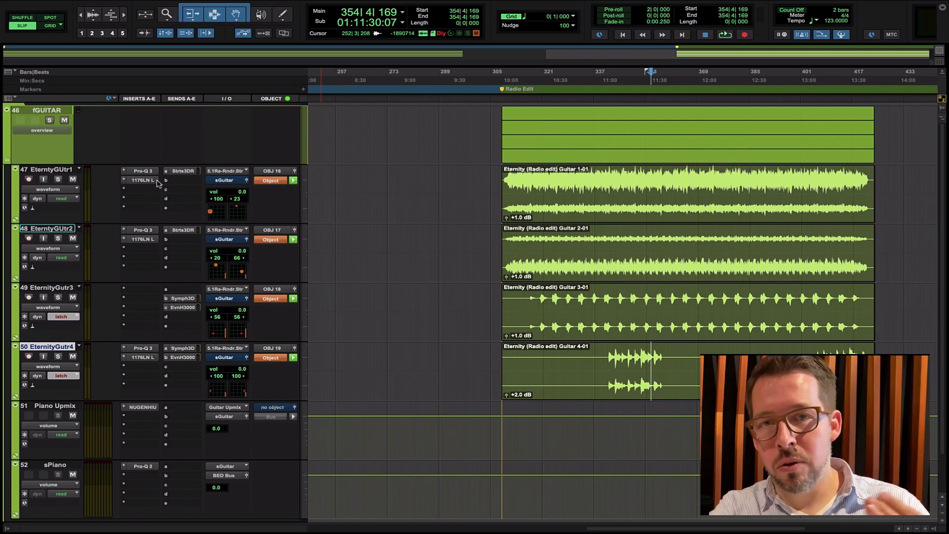
click(144, 239)
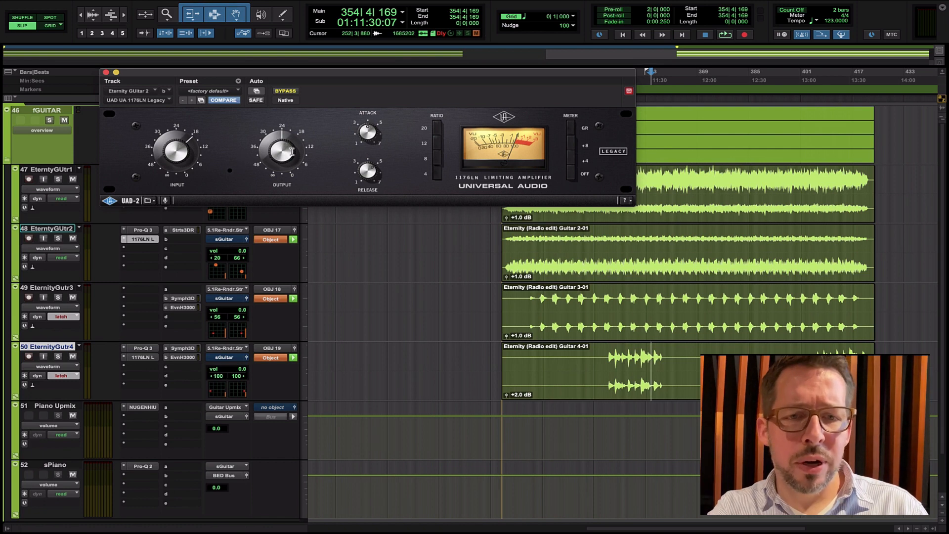
click(106, 73)
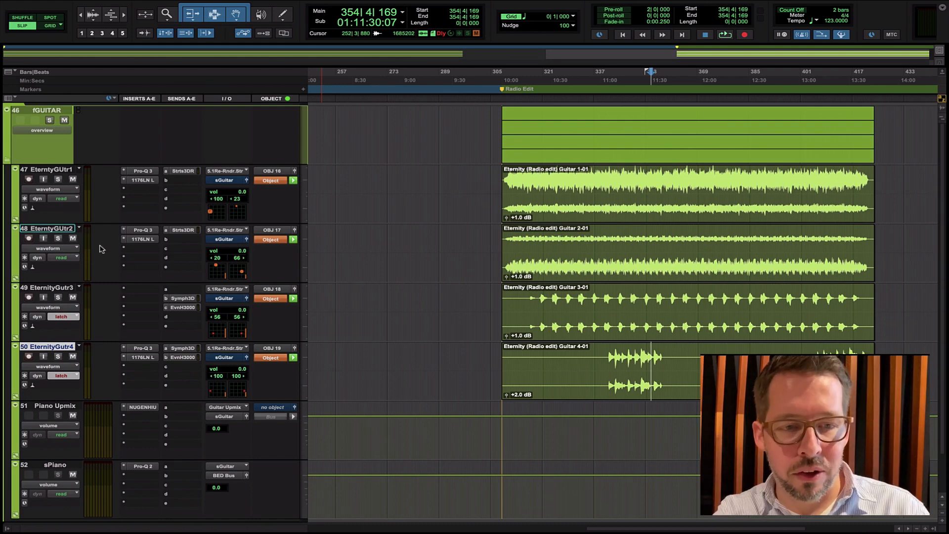
scroll(99, 249, down, 1)
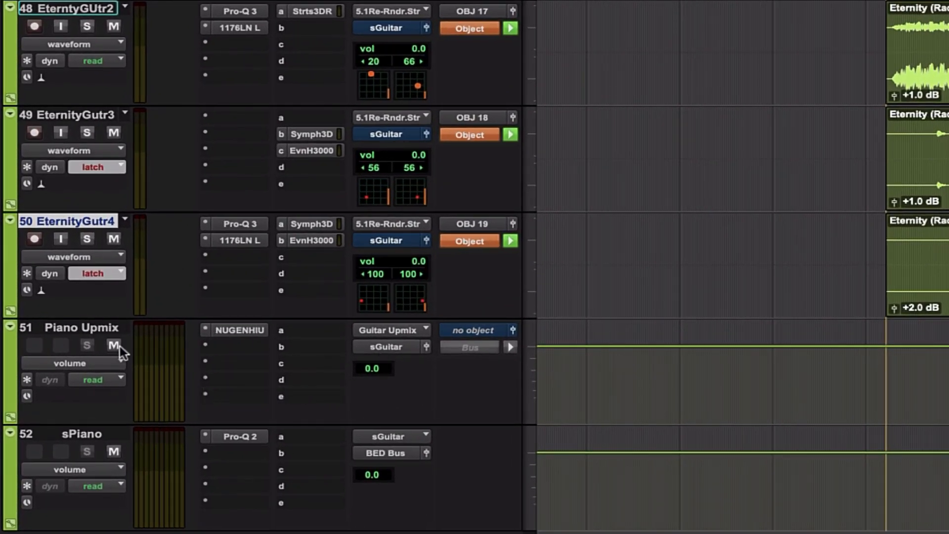
scroll(666, 325, up, 3)
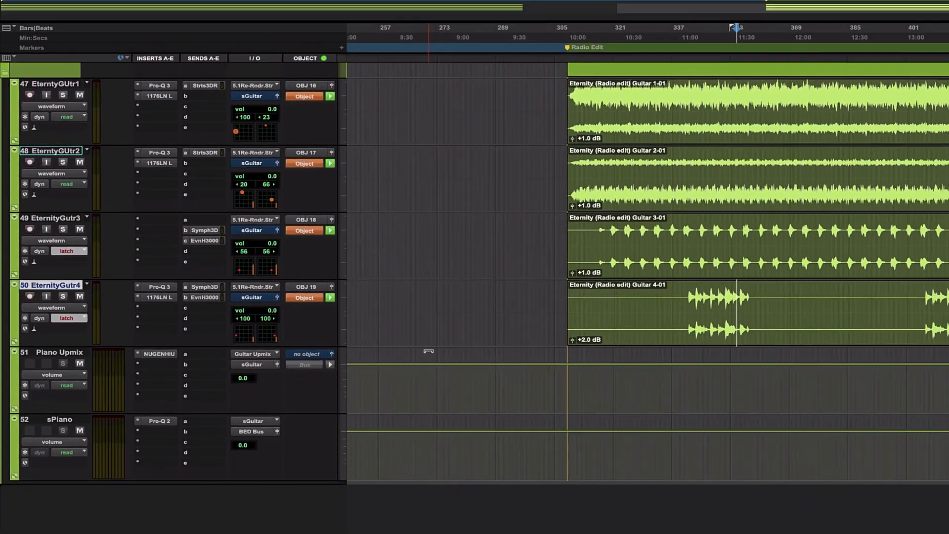
- Recall memory location 1 to show all tracks, select the tracks from fSYNTH to sSynth, and expand them to fill the edit window
key(period)
key(1)
key(period)
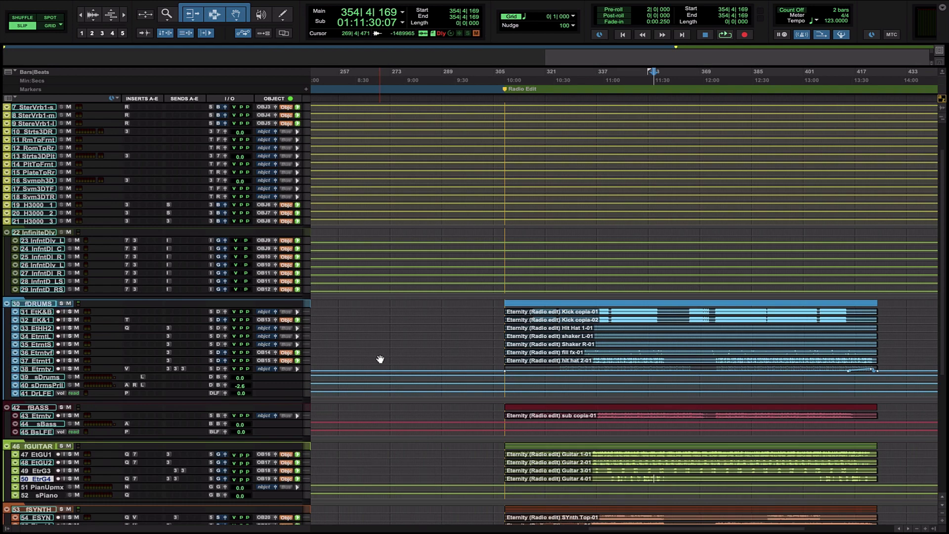
scroll(380, 359, down, 6)
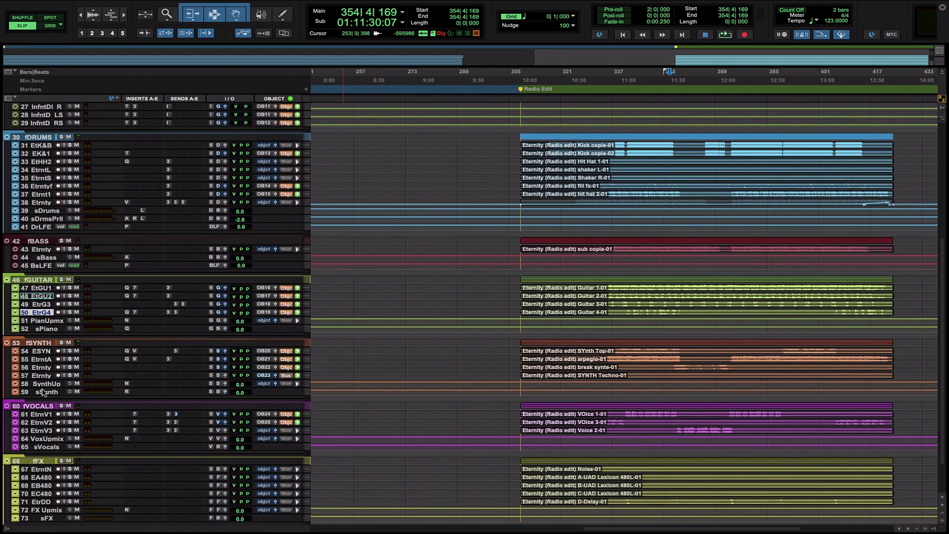
click(45, 391)
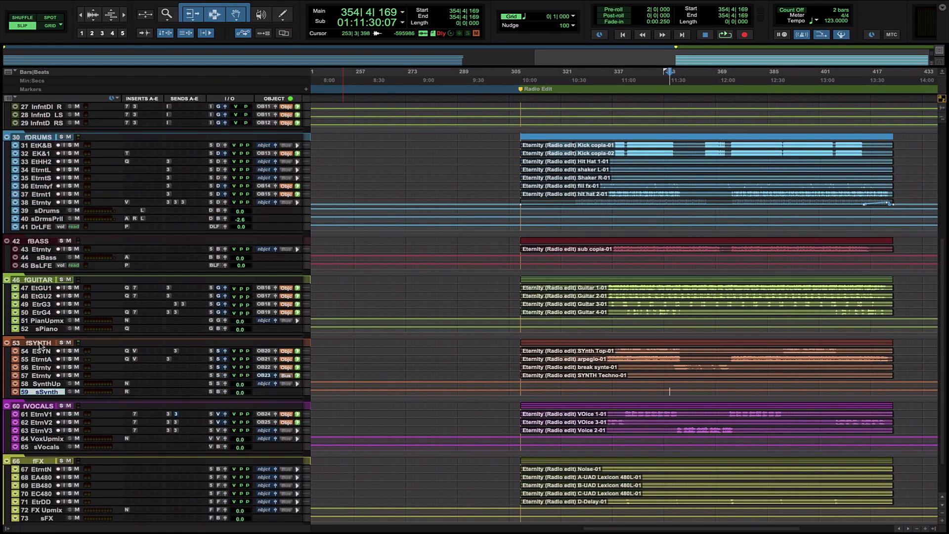
shift+click(41, 345)
key(e)
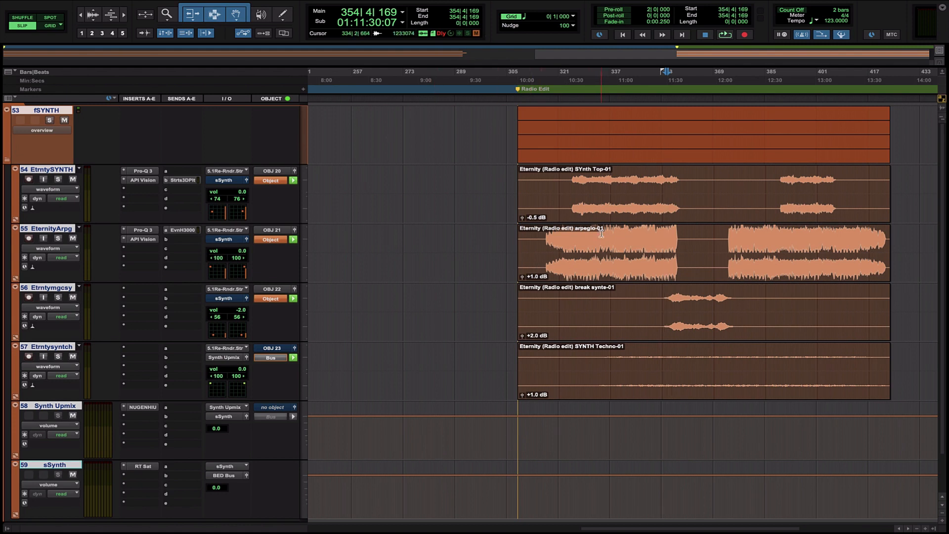
- Place the playback position at bar 332 in SYnth Top-01 and examine the Synth top and Arpegio output panners, closing each one
click(595, 191)
key(t)
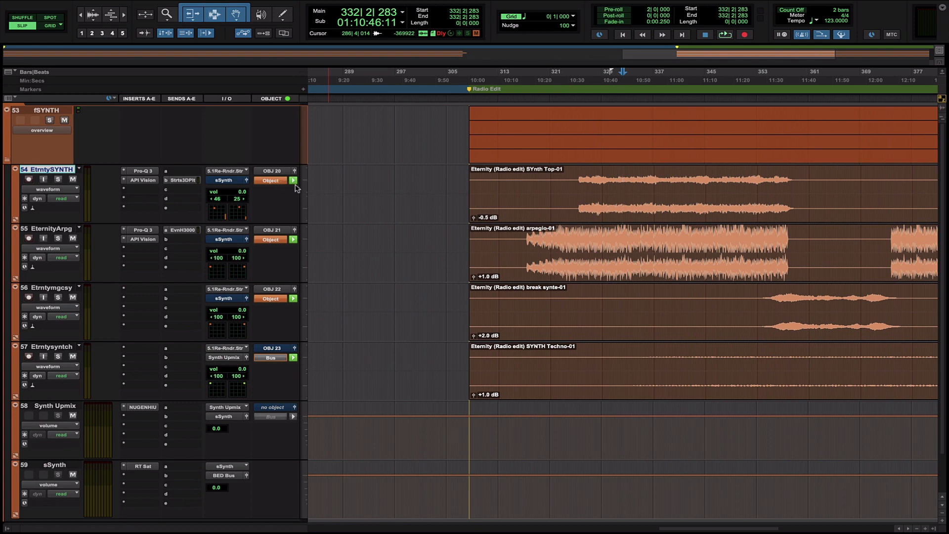
click(247, 181)
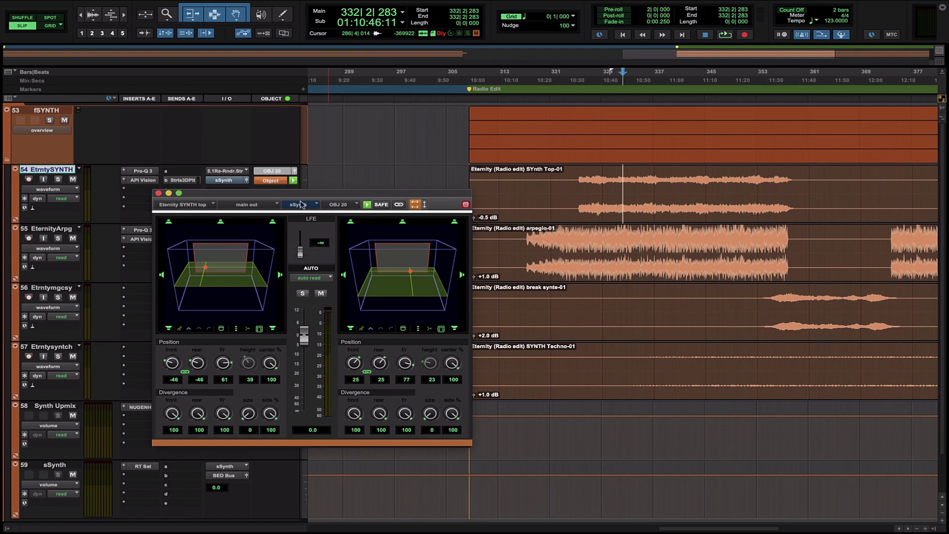
drag(388, 195, 385, 208)
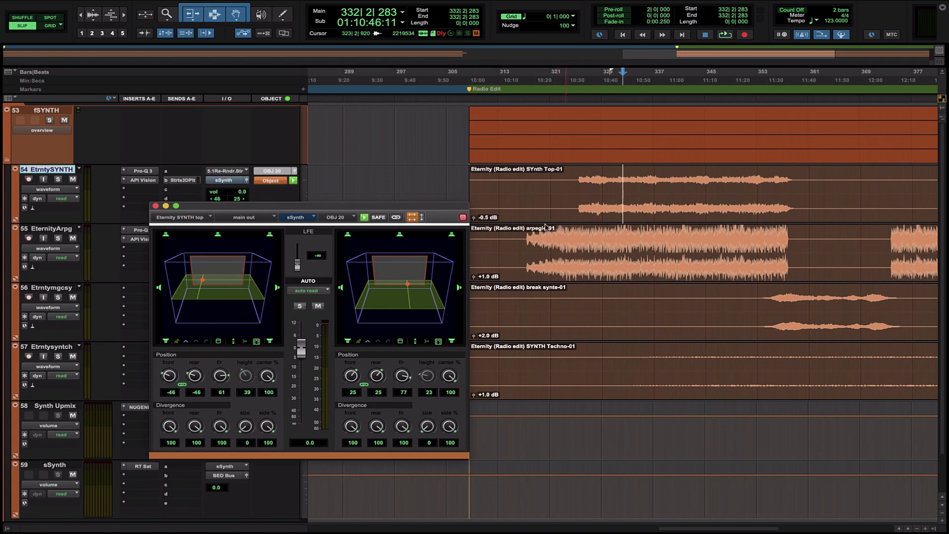
click(156, 207)
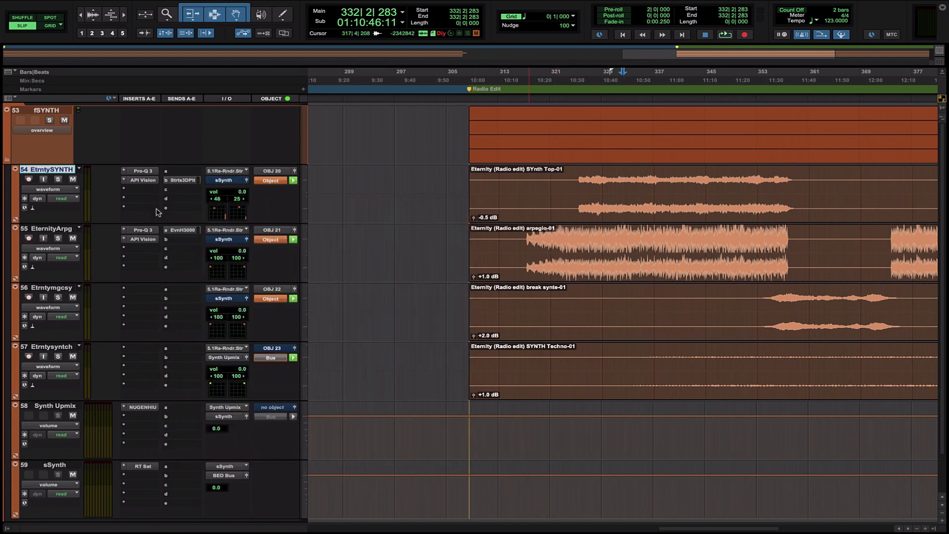
click(246, 240)
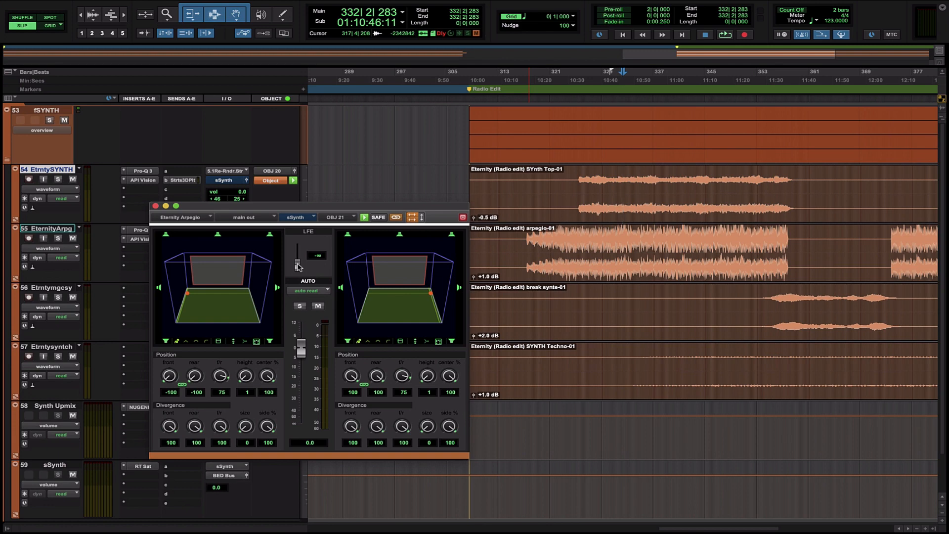
click(156, 206)
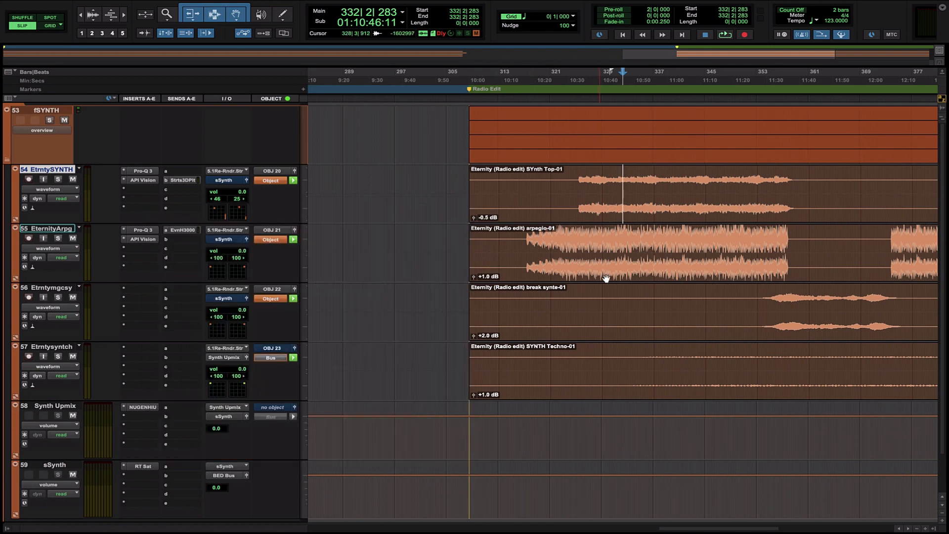
- Examine the magic synth's output panner, select the break synte-01 clip, and place the playback position at bar 354
scroll(606, 278, right, 3)
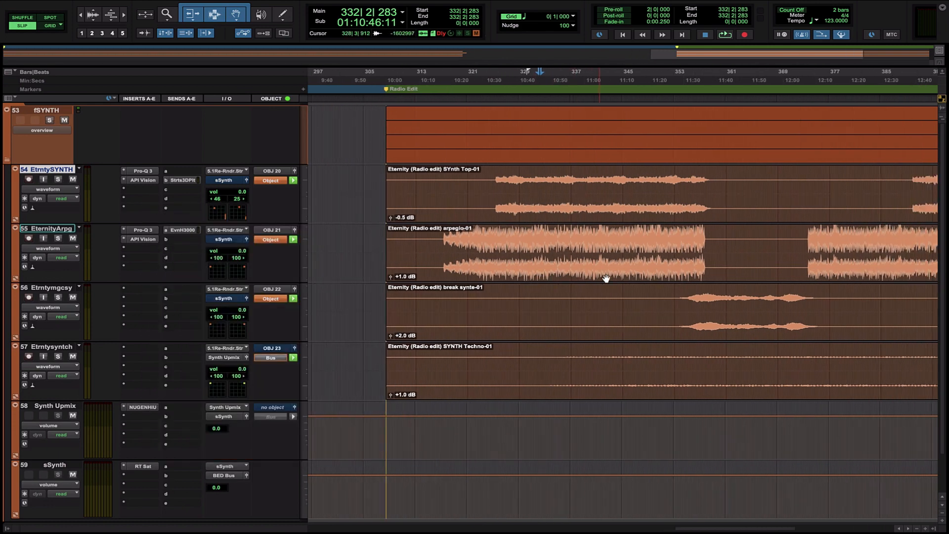
click(246, 298)
double_click(717, 299)
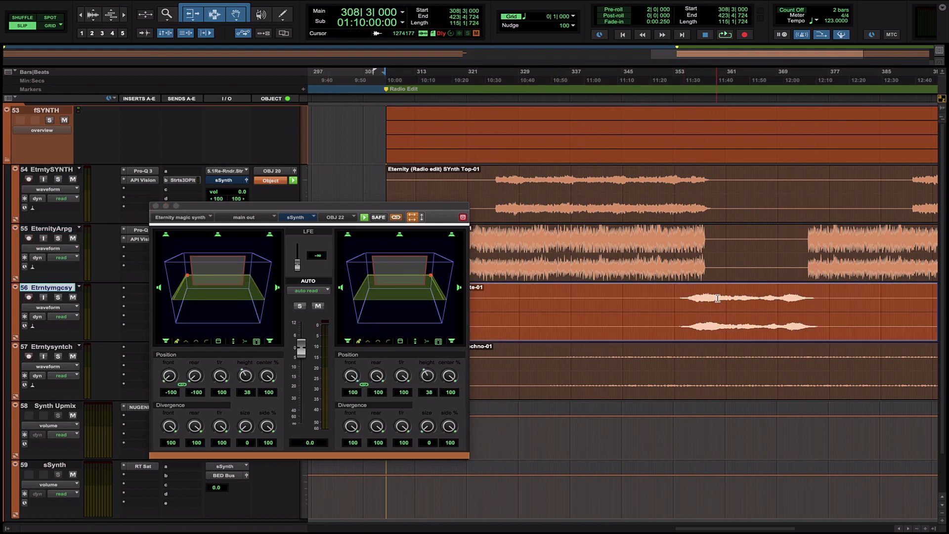
click(680, 296)
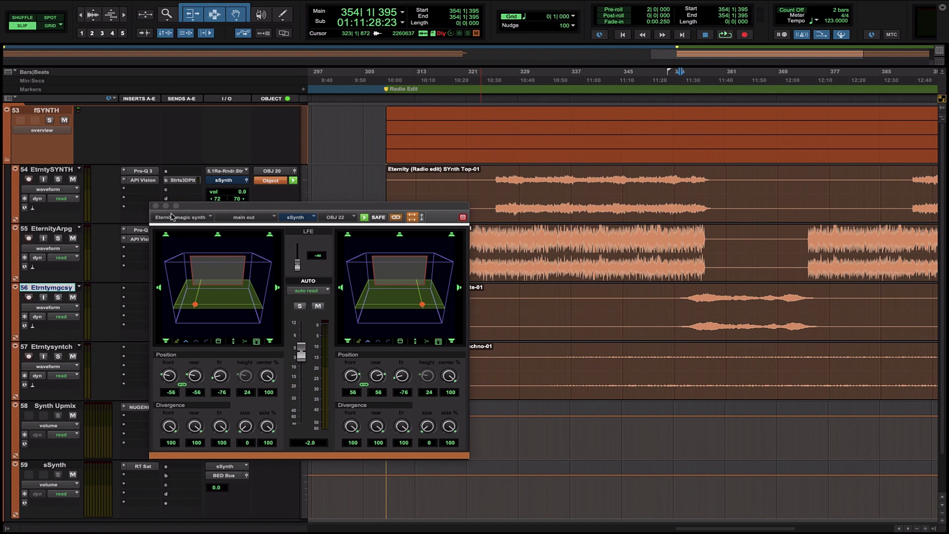
- Solo the fSYNTH folder and start playback from bar 350 in arpegio-01
click(50, 120)
click(680, 237)
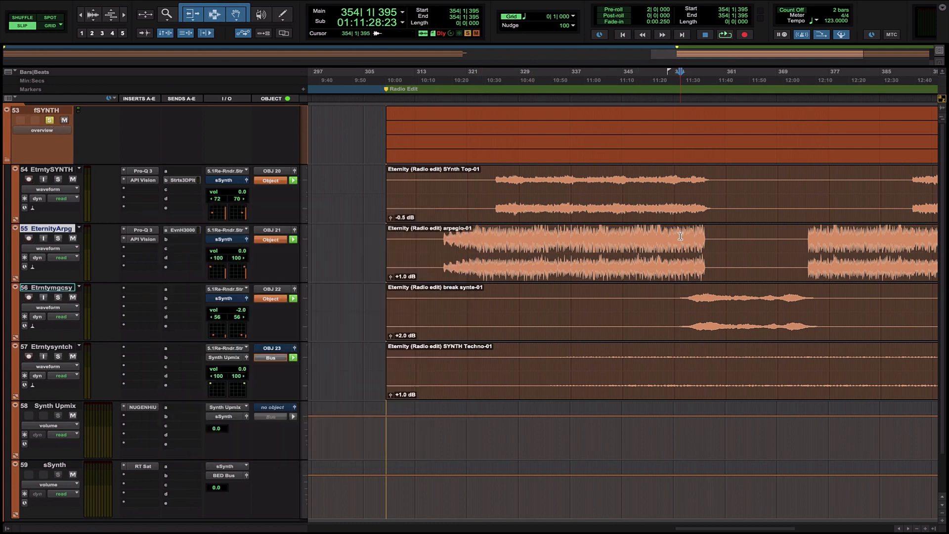
click(656, 236)
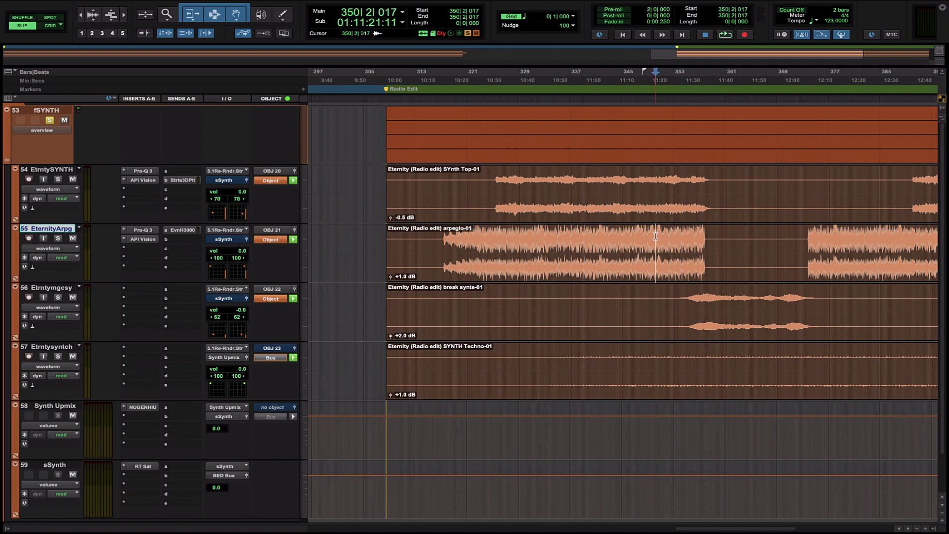
key(space)
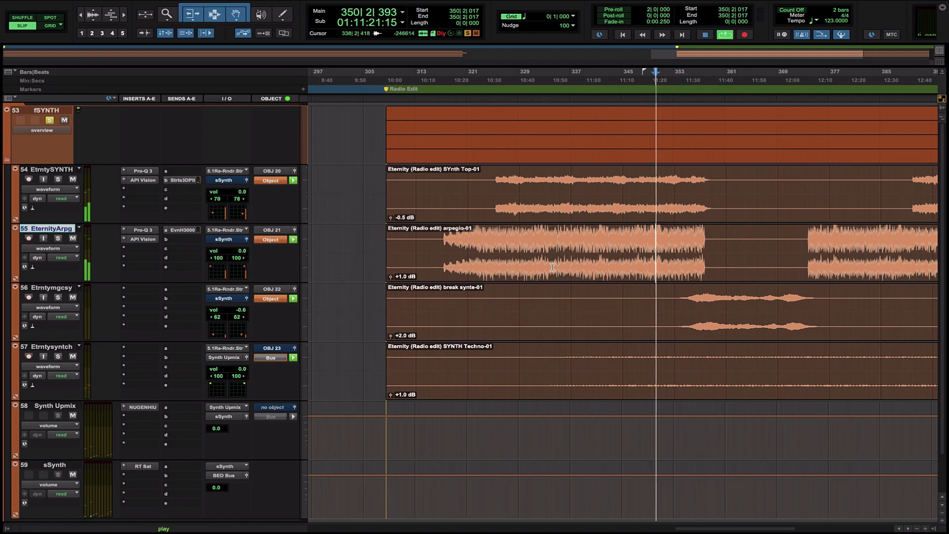
- Examine the magic synth's automated object movement in its output panner during playback, close the panner, and stop playback
click(246, 299)
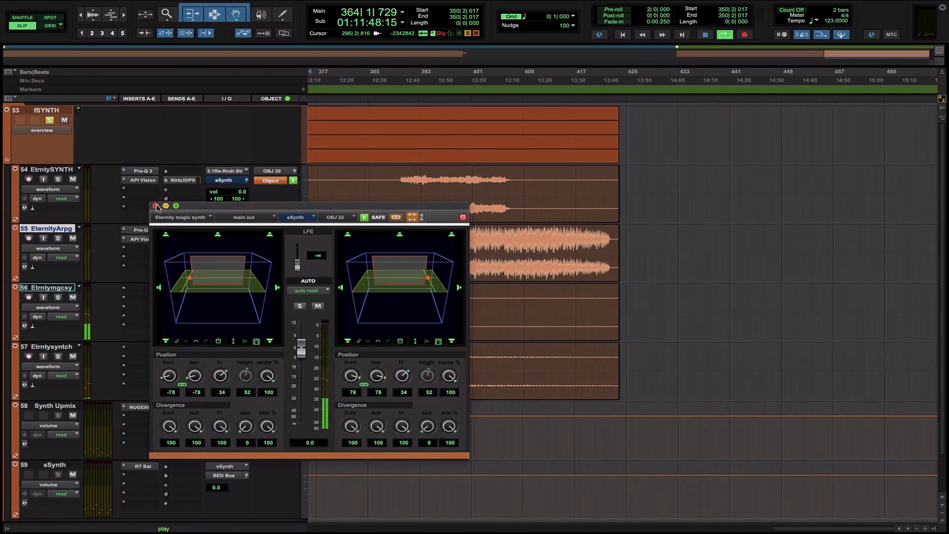
click(66, 206)
scroll(363, 301, left, 5)
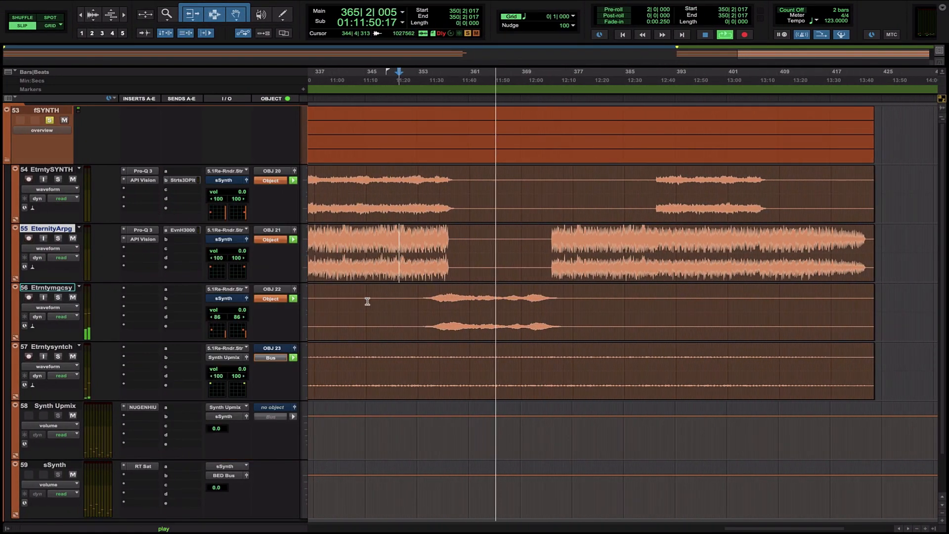
key(space)
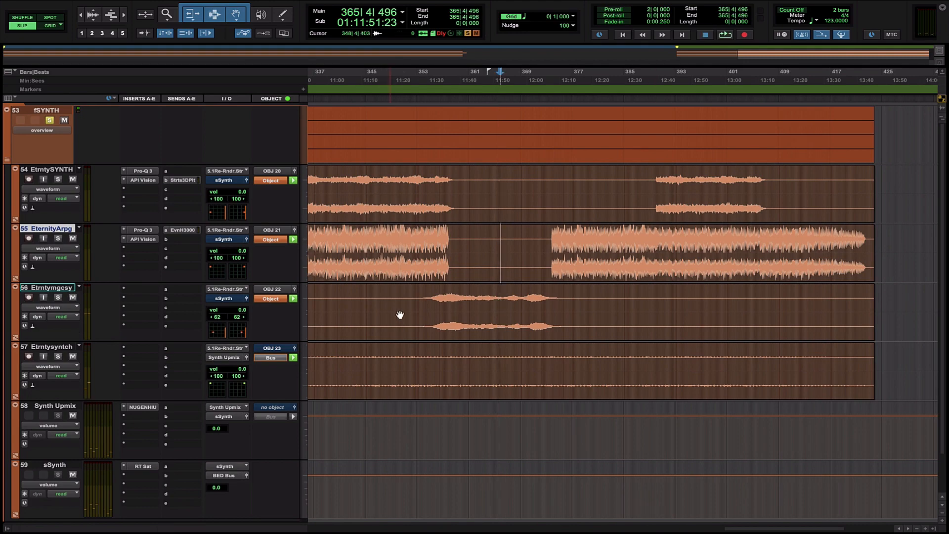
- Reopen the magic synth's output panner and switch its height mode from Sphere to the following mode, putting both objects at height 100
click(247, 299)
drag(217, 208, 146, 136)
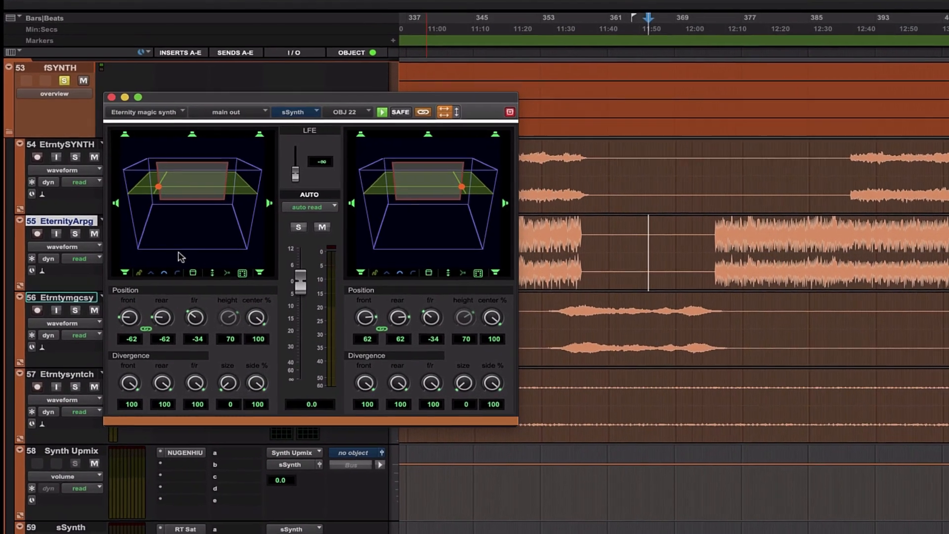
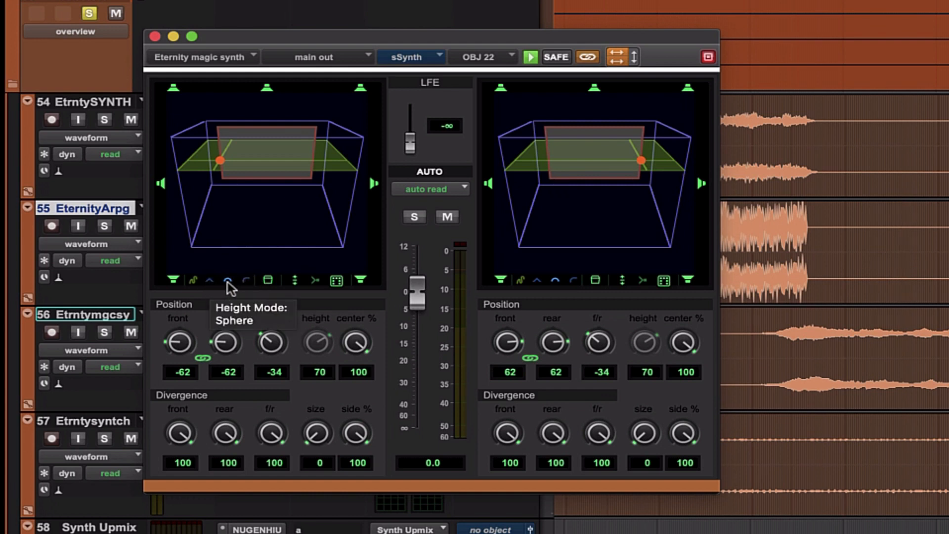
click(248, 280)
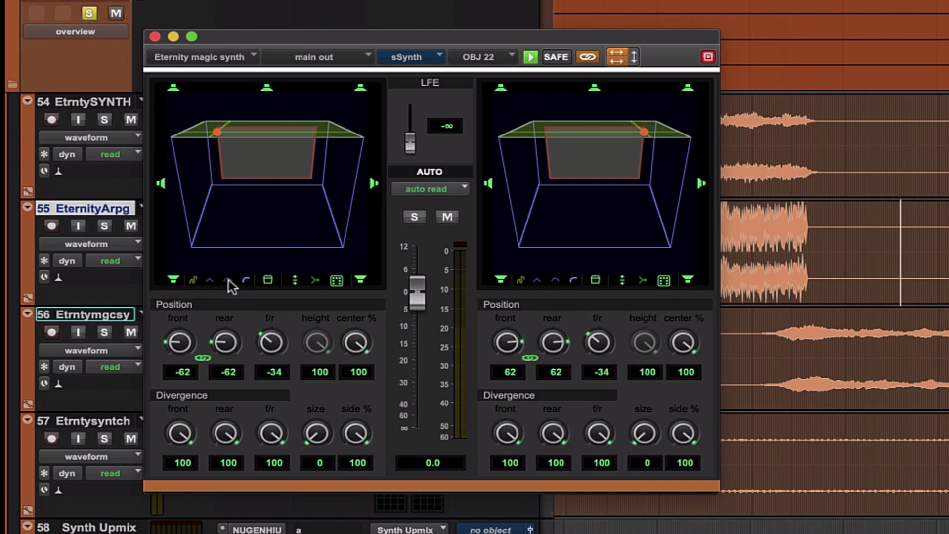
- Try the magic synth's dome-shaped and wedge-shaped height modes, panning the linked objects to -100 and 100 with f/r at -37
click(228, 280)
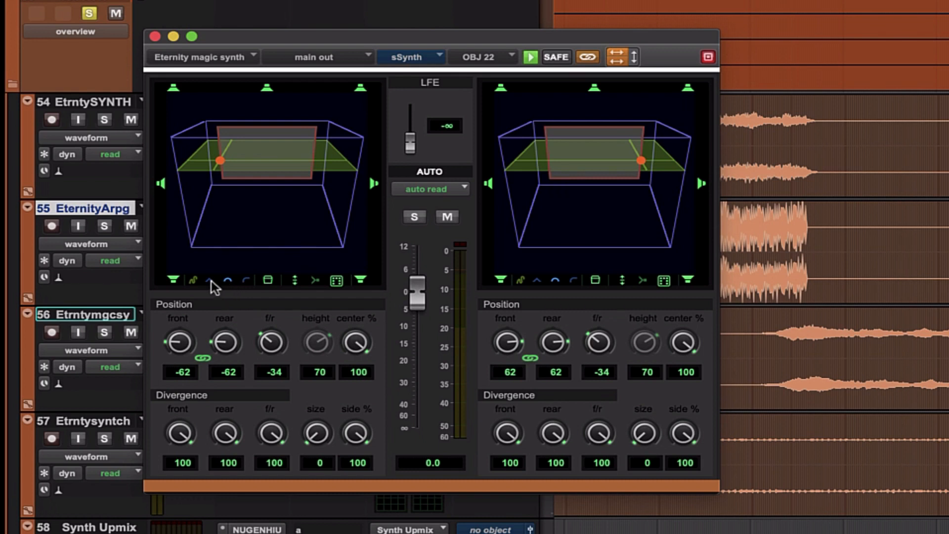
click(210, 280)
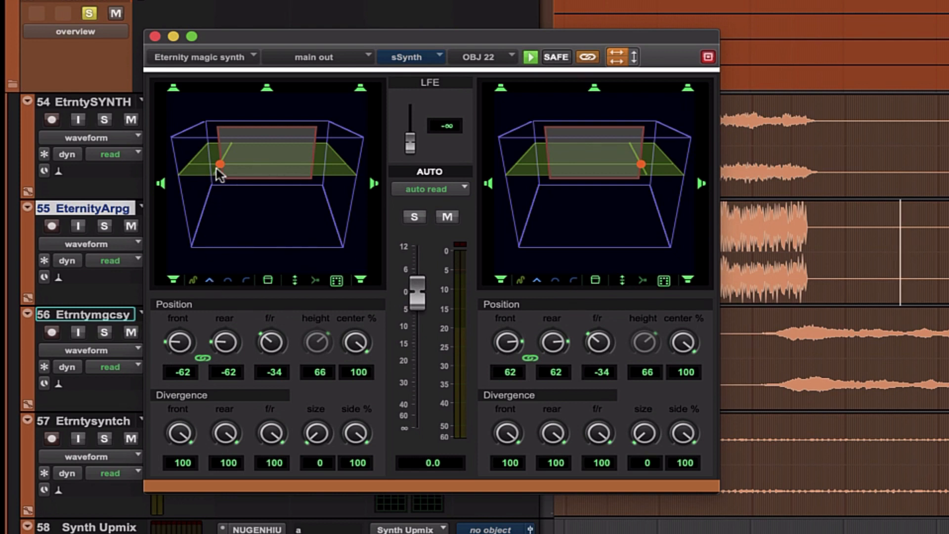
drag(220, 164, 192, 167)
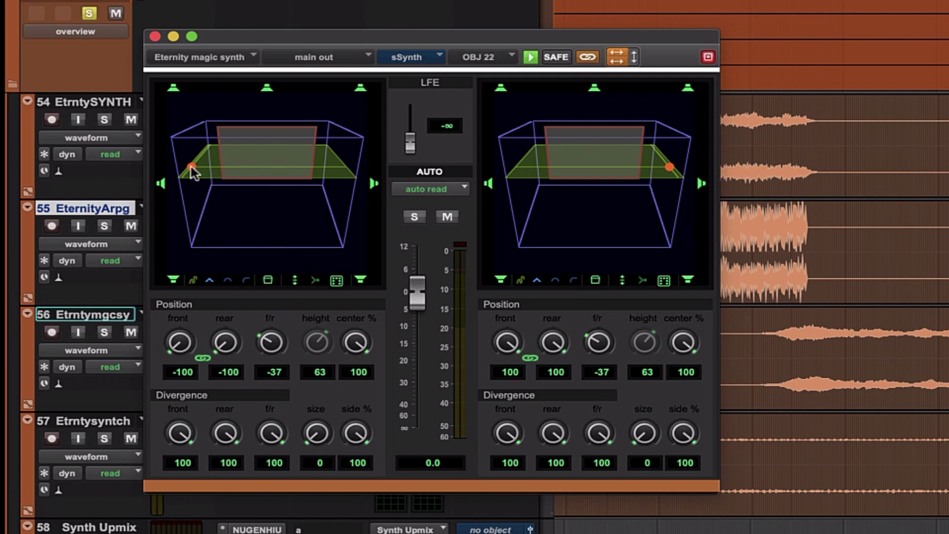
- Try the dome-shaped height mode with the objects at f/r -18, and the wedge-shaped mode with f/r at -100
click(224, 278)
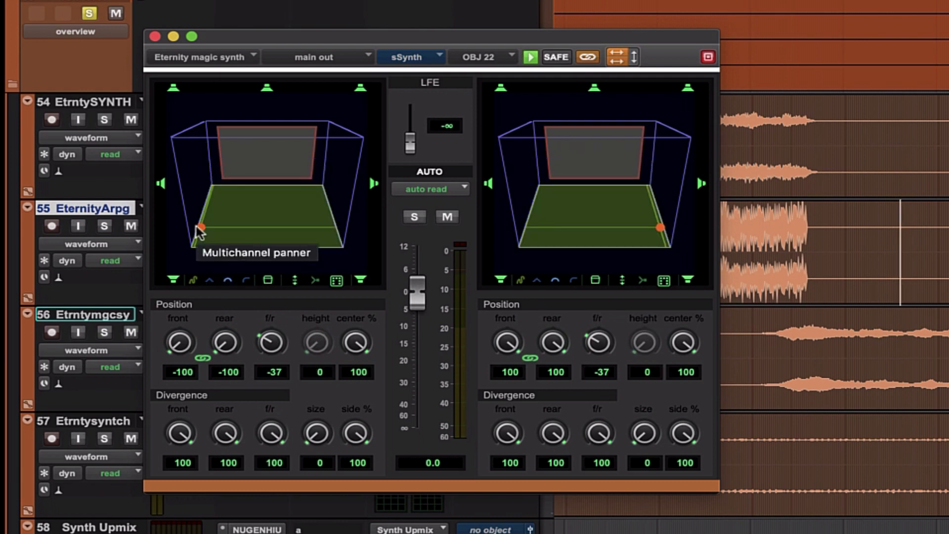
mouse_move(200, 227)
mouse_down()
mouse_move(223, 144)
mouse_move(203, 227)
mouse_move(212, 160)
mouse_move(239, 136)
mouse_move(210, 168)
mouse_move(203, 221)
mouse_up()
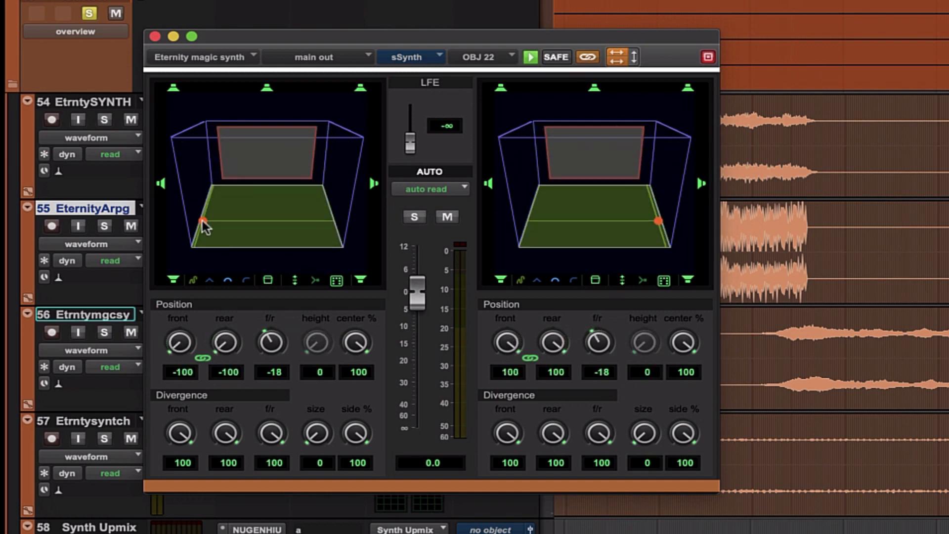
click(209, 280)
drag(192, 147, 195, 246)
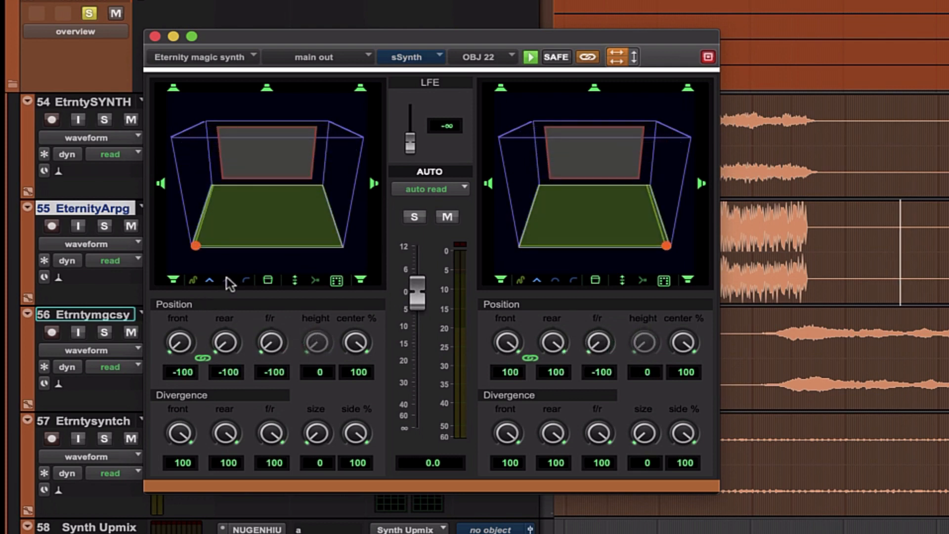
- Place the playback position inside the break synte-01 clip and close the magic synth's output panner
click(843, 350)
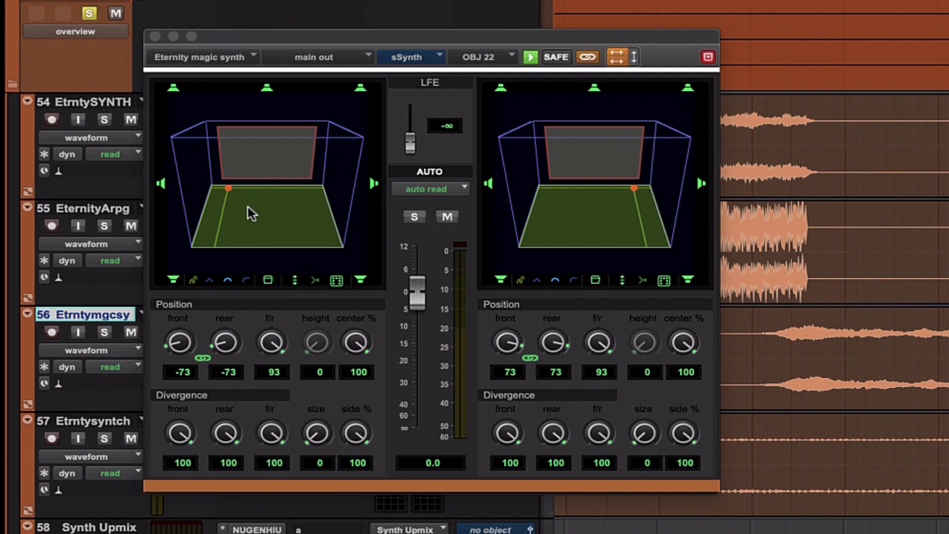
drag(233, 36, 233, 19)
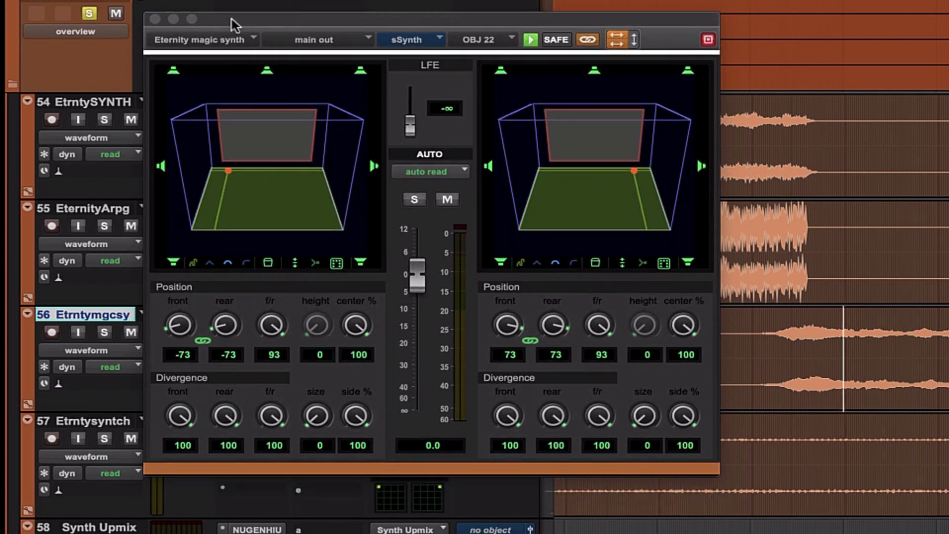
click(154, 19)
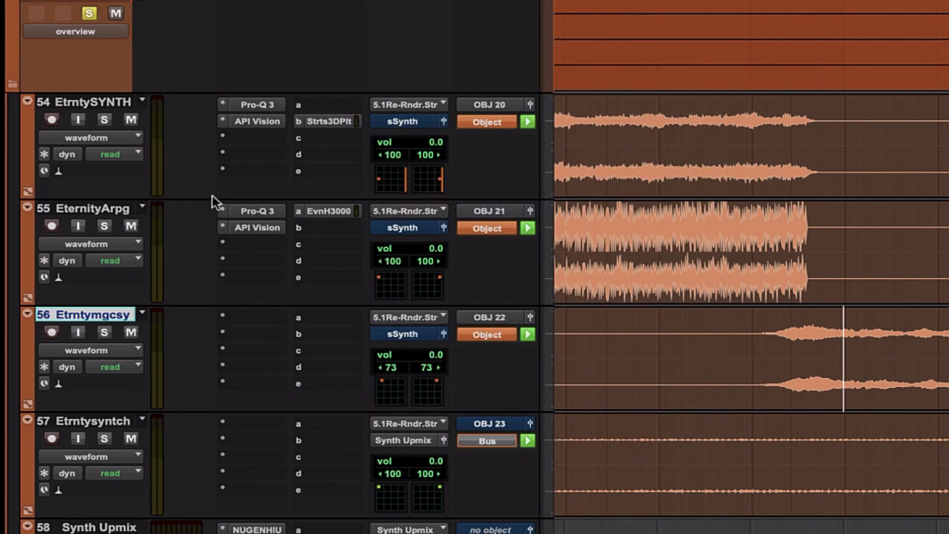
- Select the SYNTH Techno-01 track and examine the NUGEN Halo Upmix plug-in on the Synth Upmix track, dismissing its version warning
scroll(301, 372, down, 3)
scroll(674, 384, left, 5)
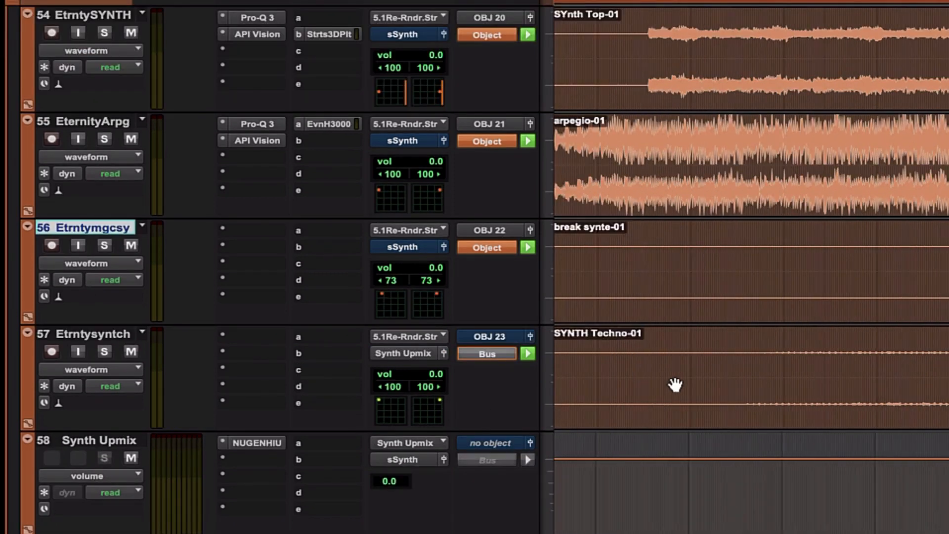
key(semicolon)
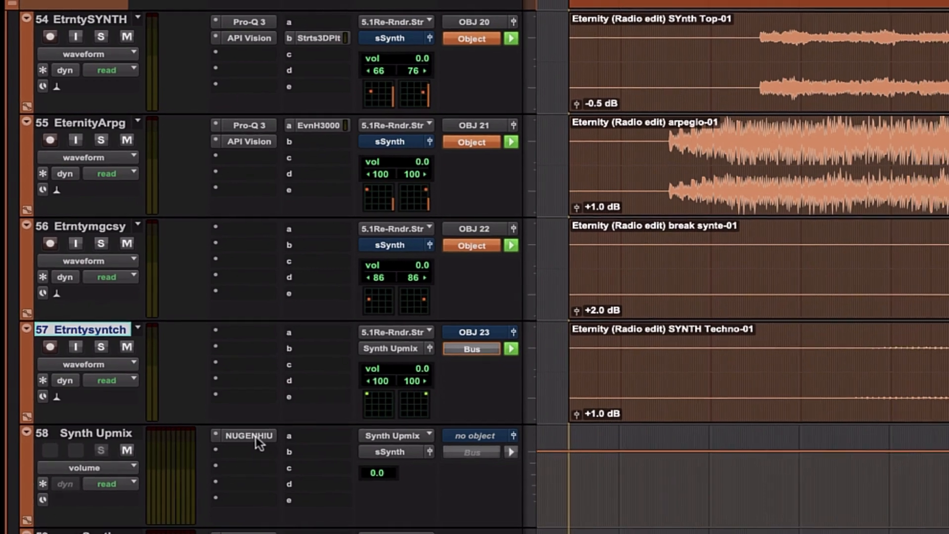
click(257, 442)
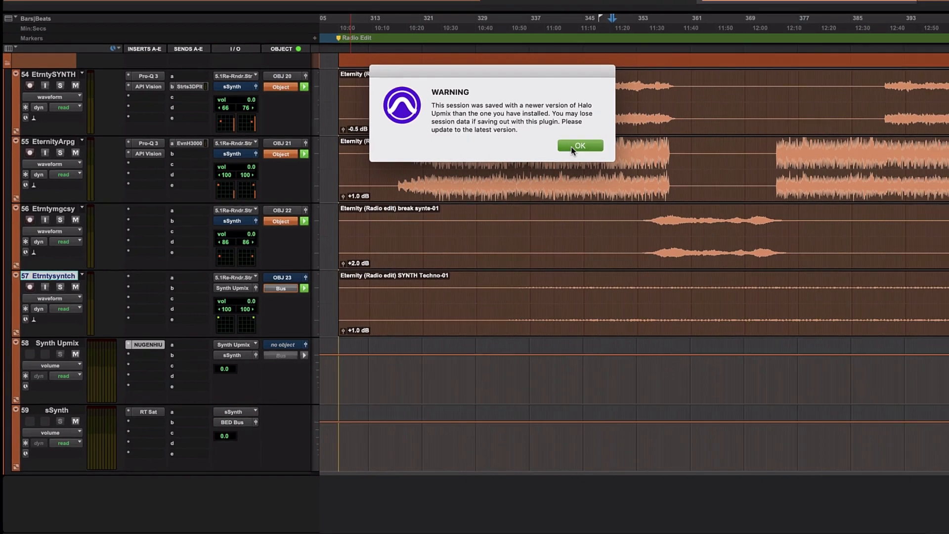
click(738, 139)
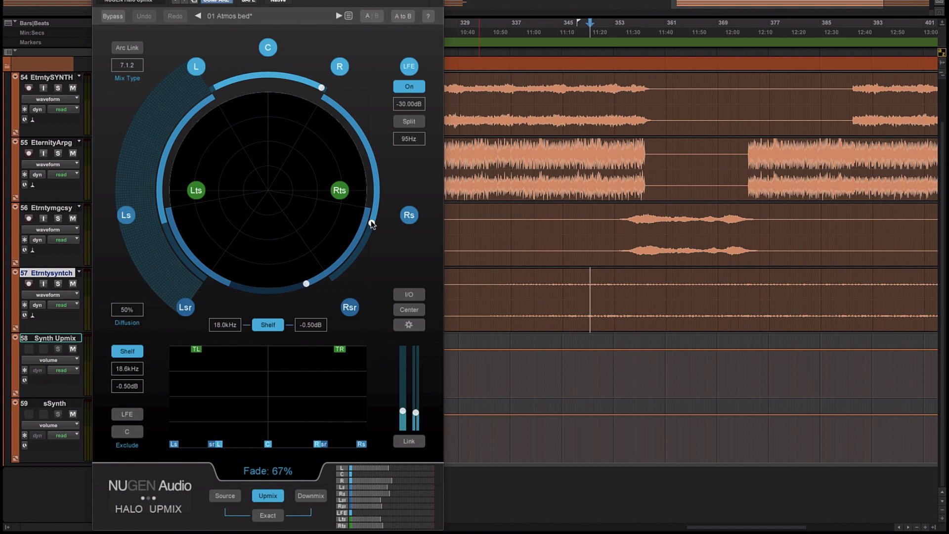
scroll(290, 36, down, 2)
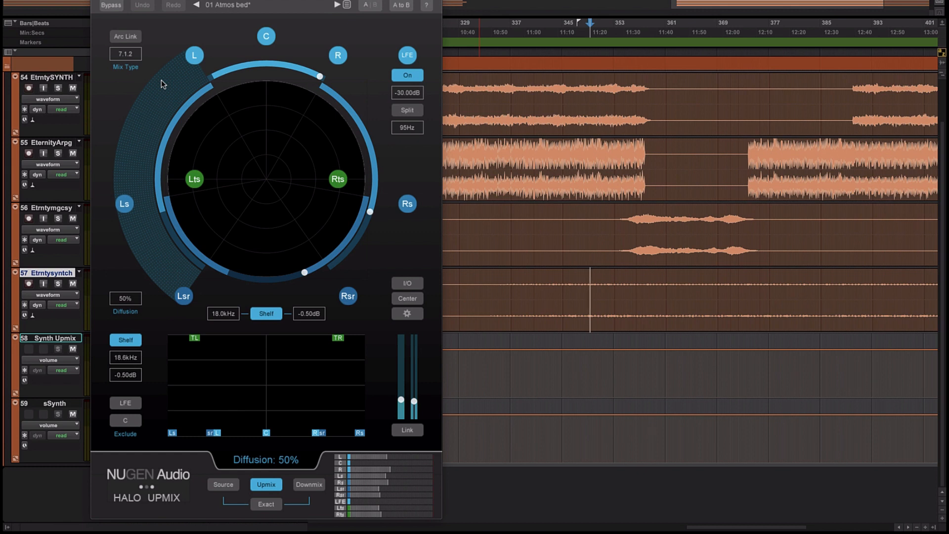
- Extend Halo Upmix's side and rear channel arcs toward the back, switch its LFE output off, and close the plug-in
drag(369, 213, 356, 239)
drag(304, 272, 282, 278)
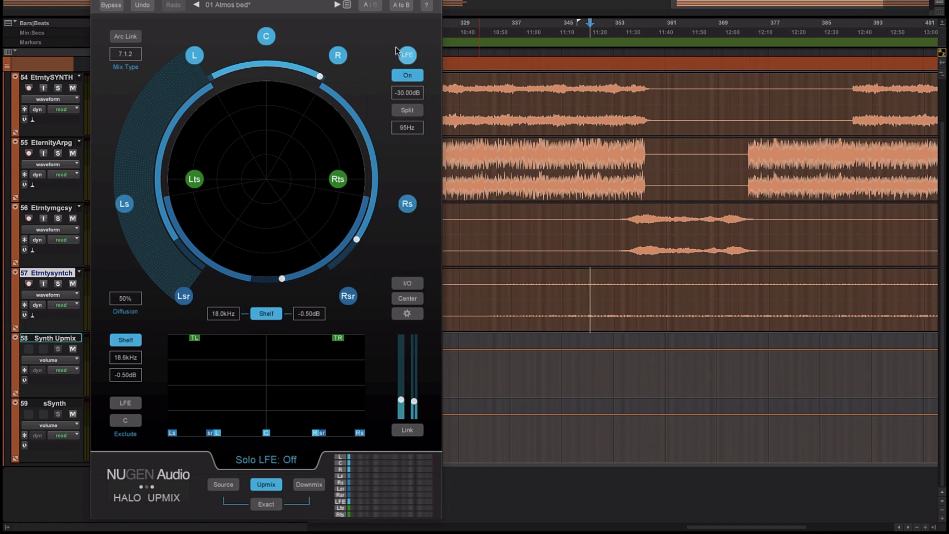
drag(411, 5, 398, 4)
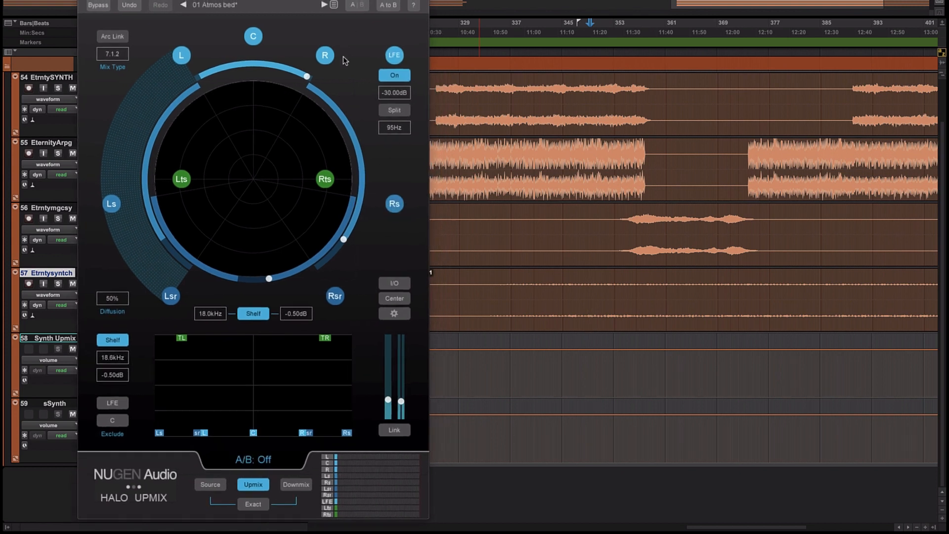
click(391, 76)
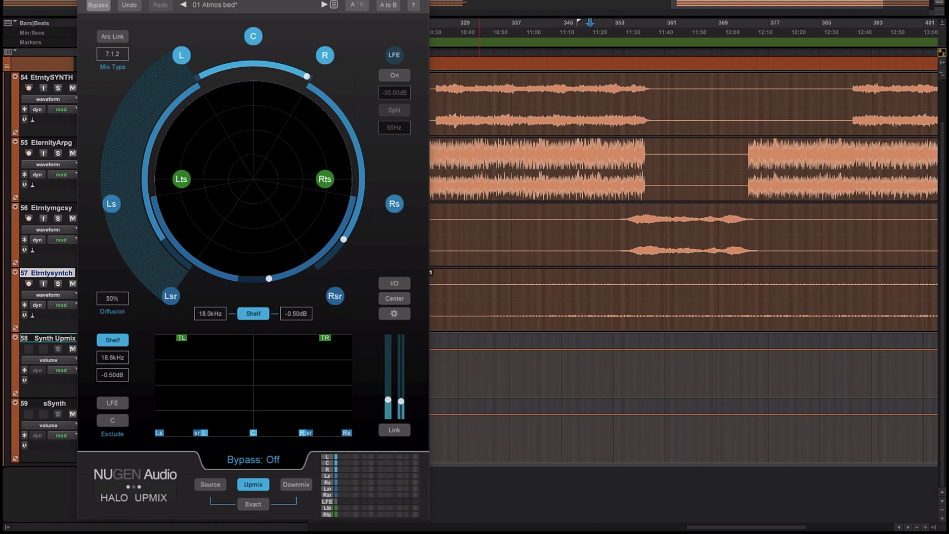
key(super+w)
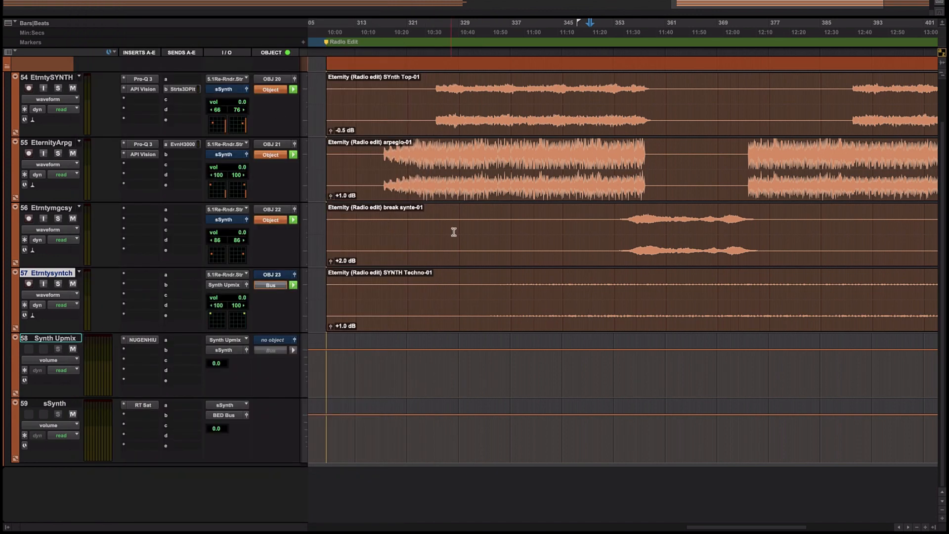
- Place the playback position near bar 353 in SYNTH Techno-01 and examine the Reel Tape Saturation insert on the sSynth track
click(618, 291)
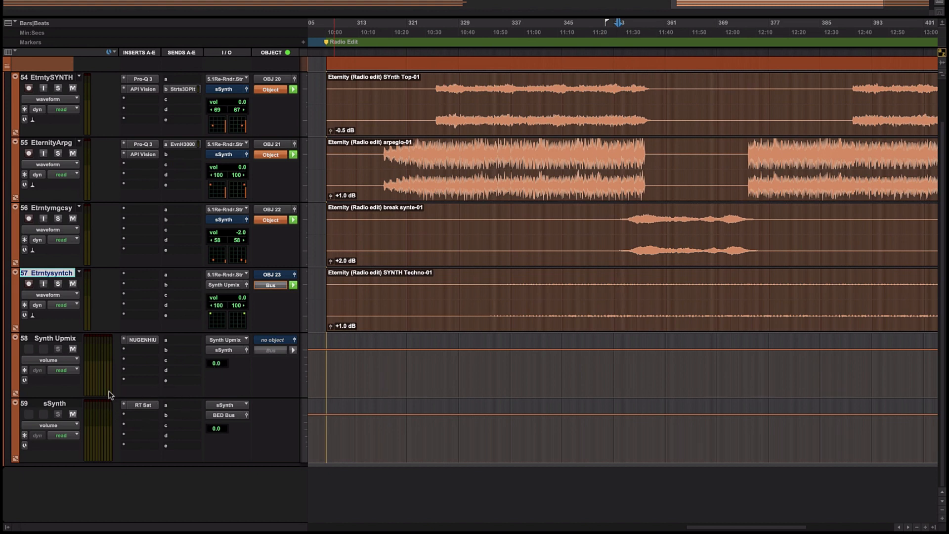
click(145, 406)
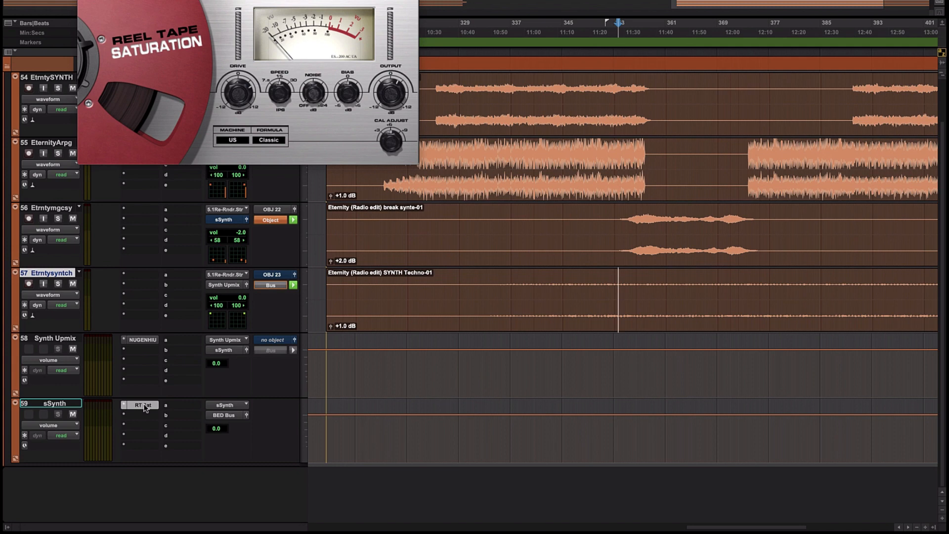
click(145, 405)
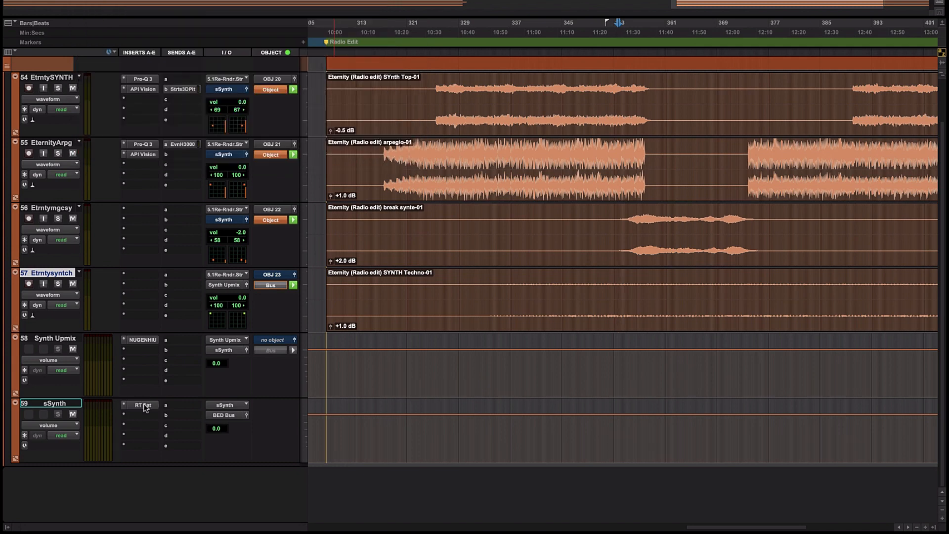
- Shrink the track heights to overview the whole session and turn off the fSYNTH folder's solo
click(667, 297)
scroll(690, 294, right, 5)
scroll(691, 294, up, 2)
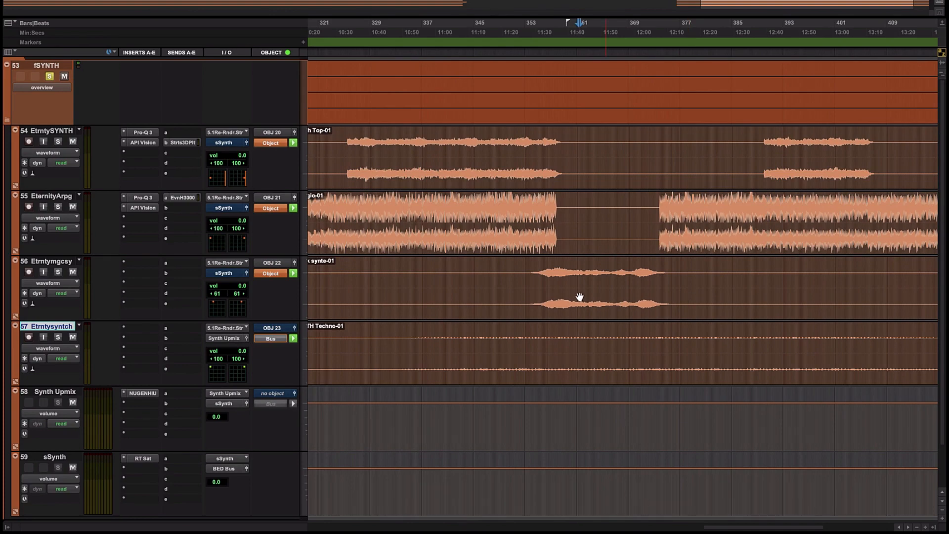
key(ctrl+alt+Down)
key(ctrl+alt+Down)
key(ctrl+alt+Down)
scroll(90, 197, down, 10)
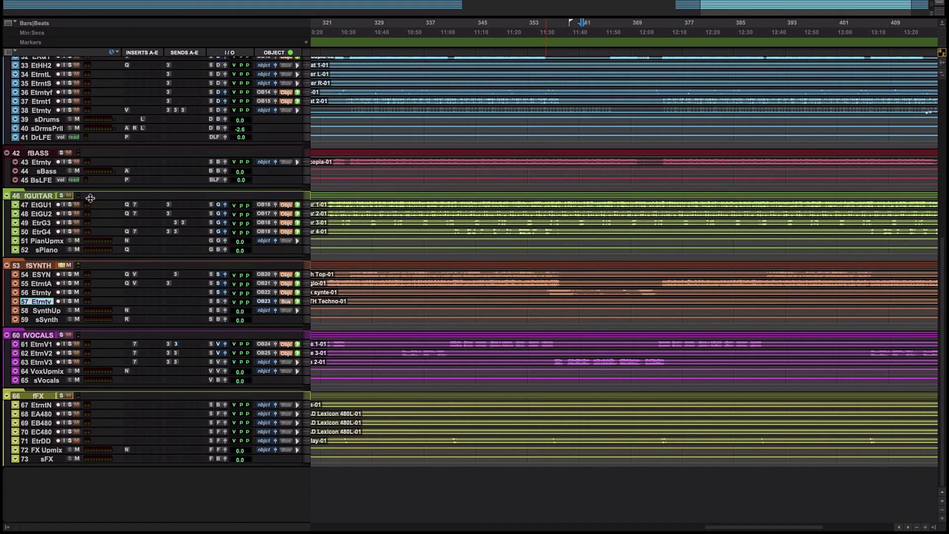
click(61, 266)
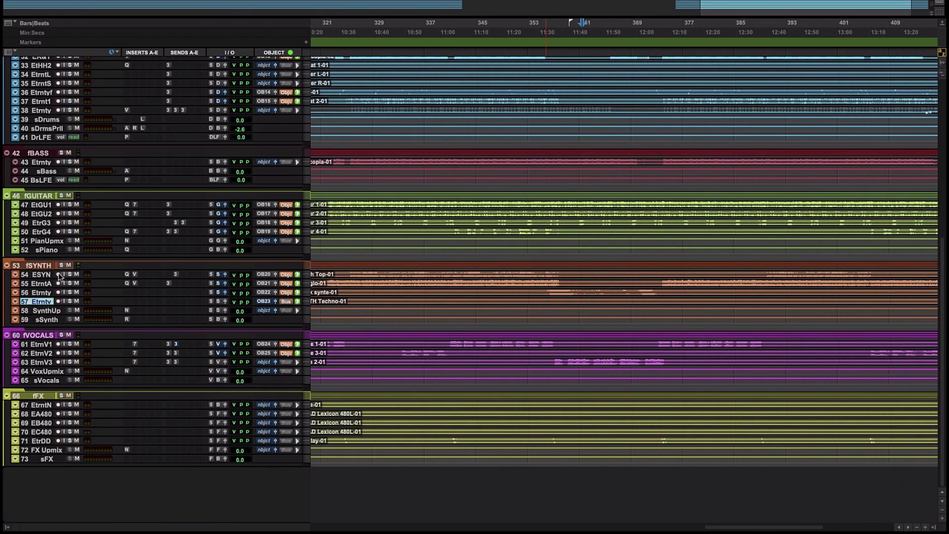
- Select all tracks from fVOCALS through sVocals and enlarge them to fill the Edit window, showing the start of the Radio Edit
click(39, 335)
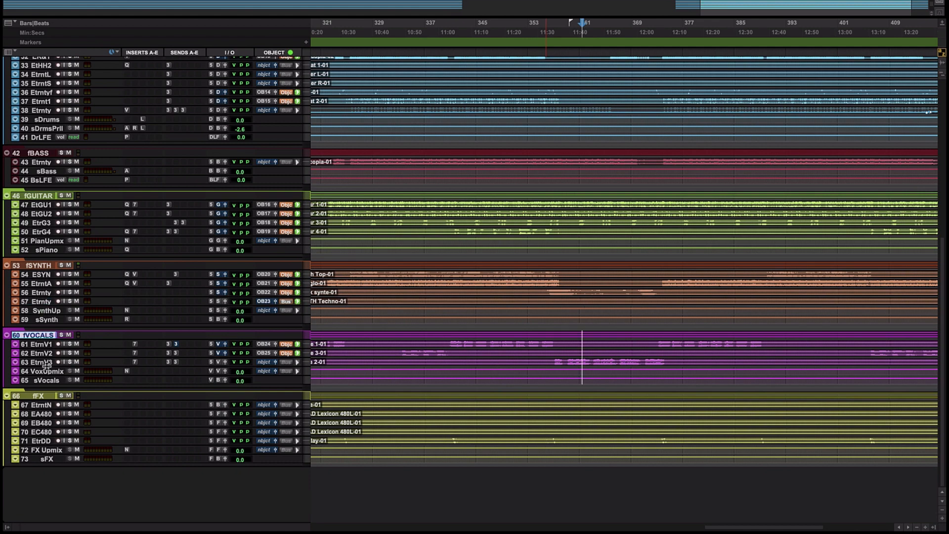
shift+click(48, 381)
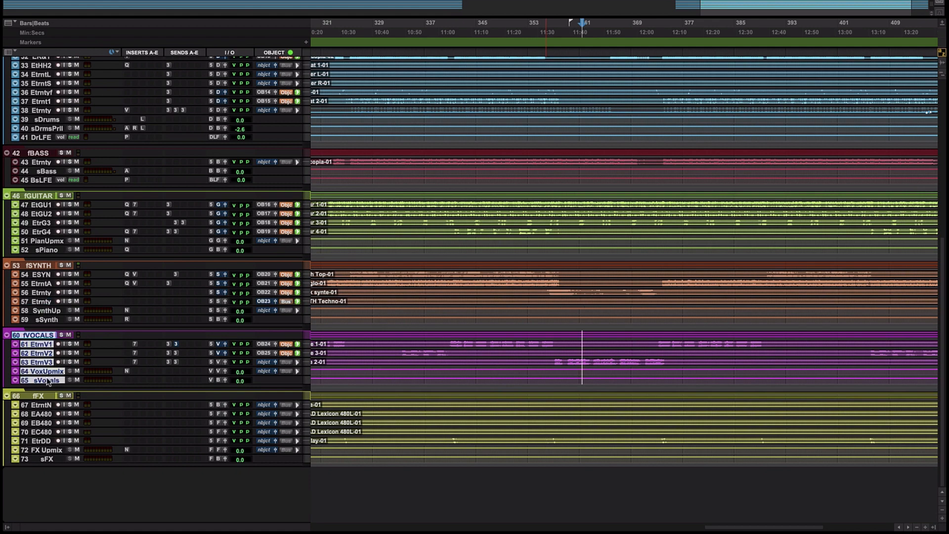
key(ctrl+alt+f)
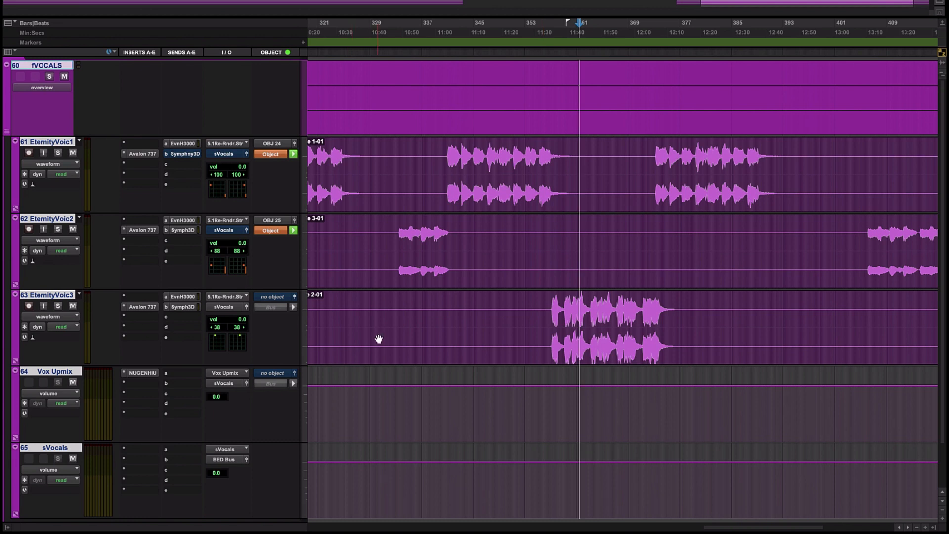
scroll(430, 307, left, 5)
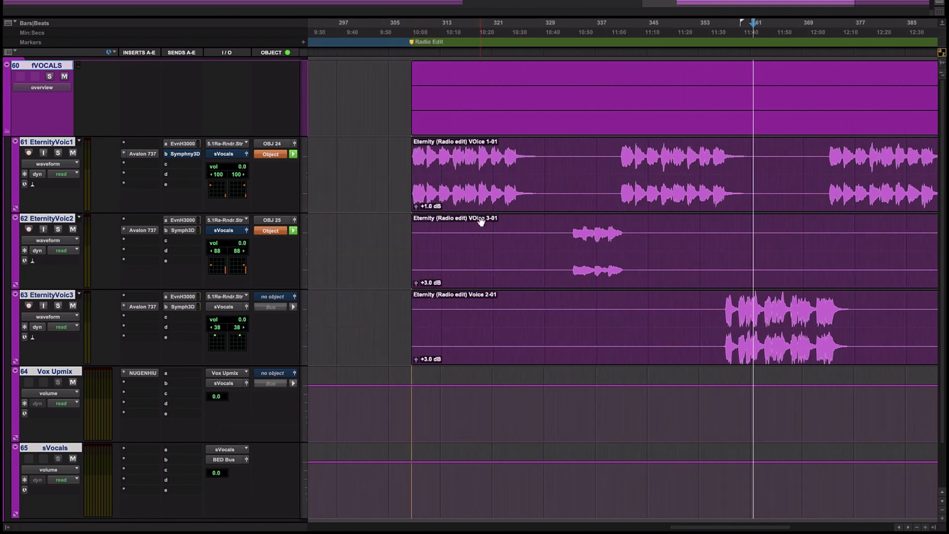
- Place the playback position near bar 315 in VOice 1-01 and examine the Avalon 737 insert on EternityVoic1
click(462, 161)
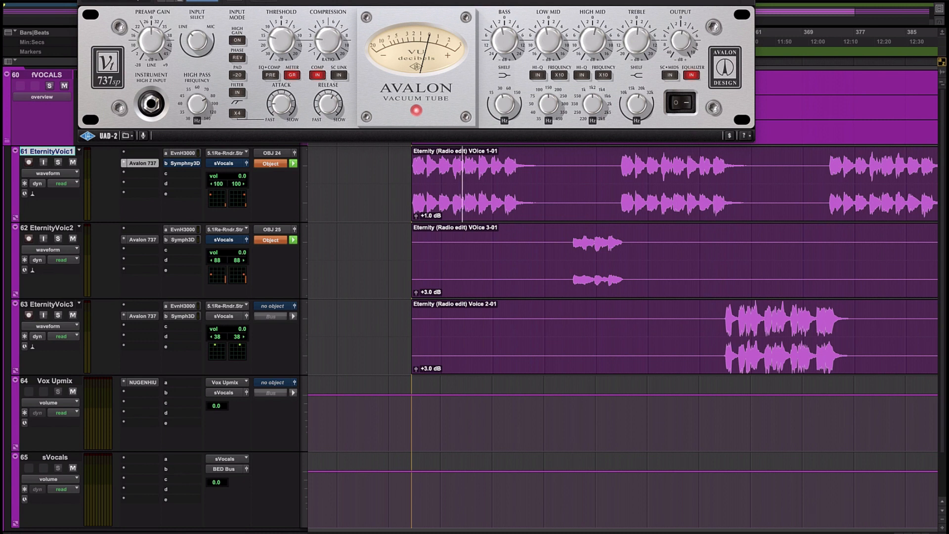
click(83, 1)
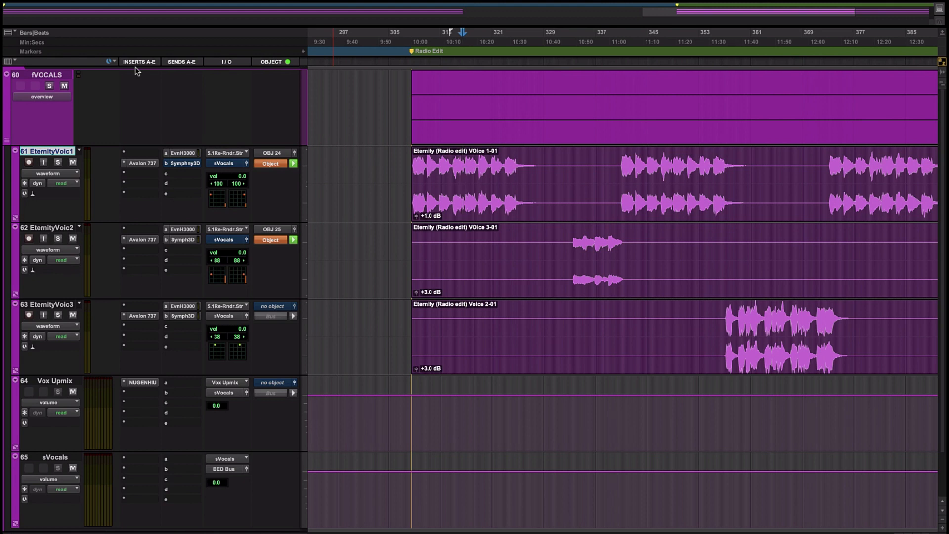
click(144, 163)
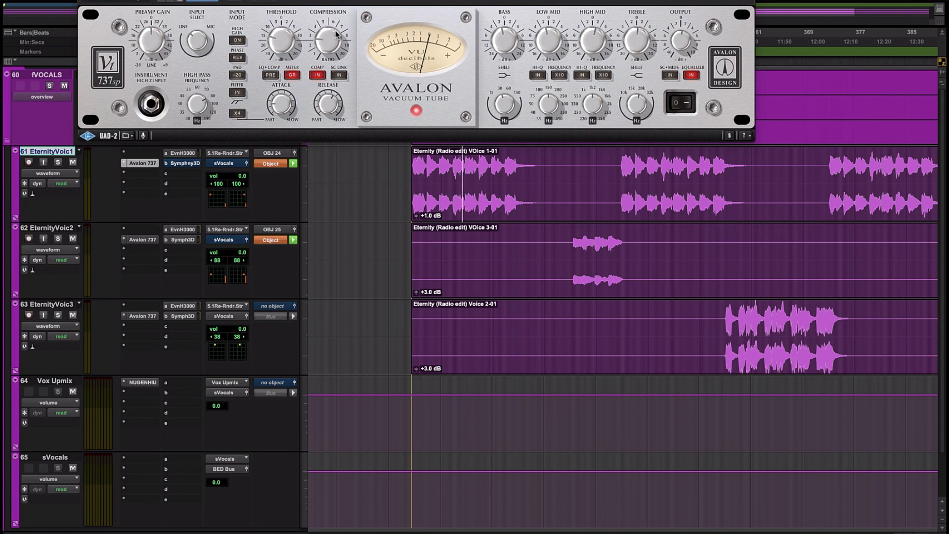
key(super+w)
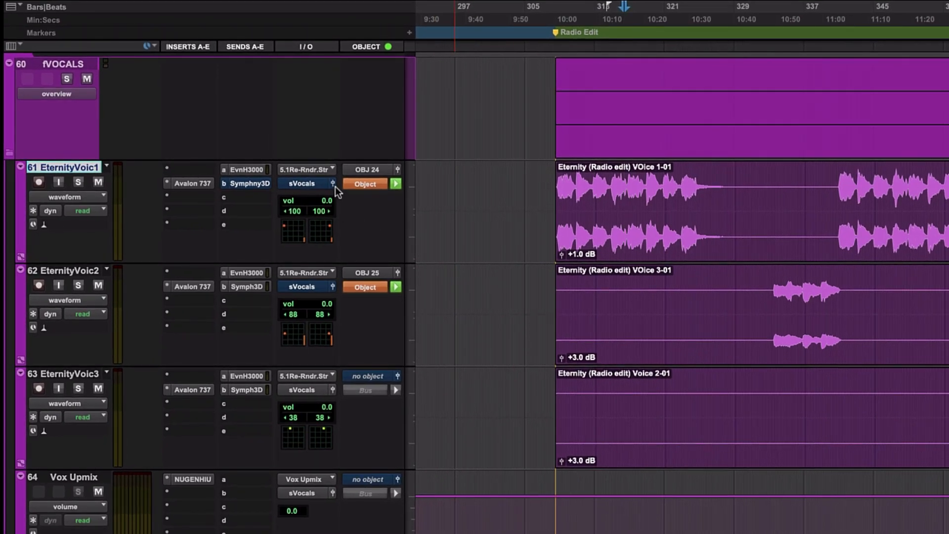
- Examine Eternity Voice 1's object panner, close it, and open the track's send to the Eventide H3000
click(332, 183)
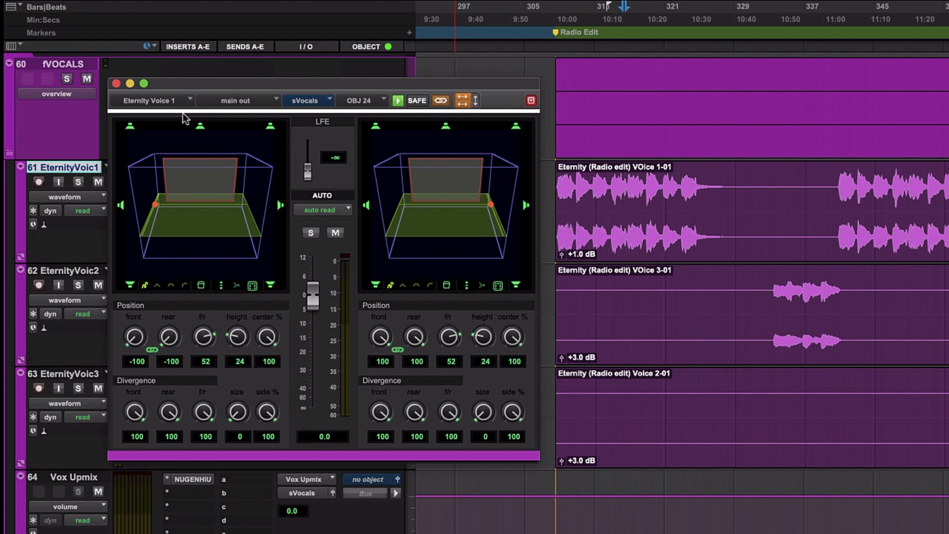
click(116, 84)
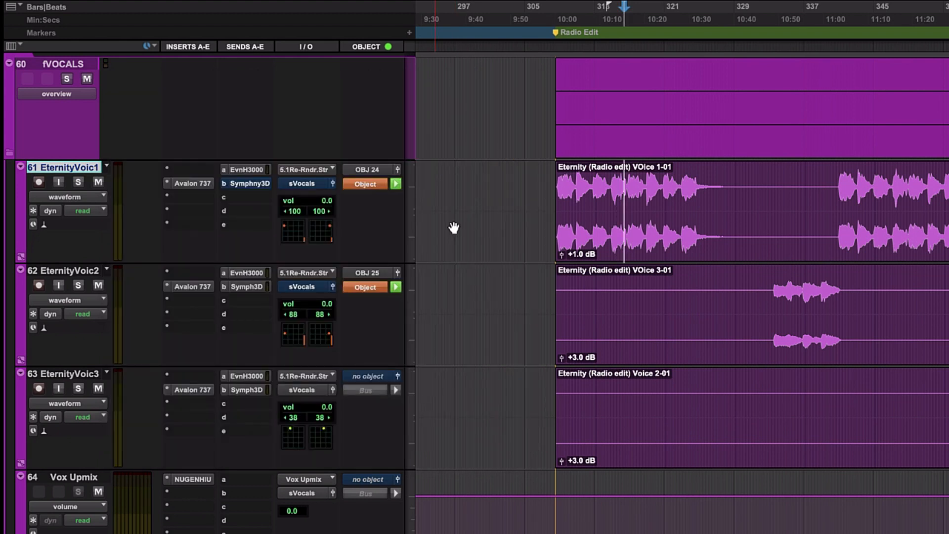
click(254, 169)
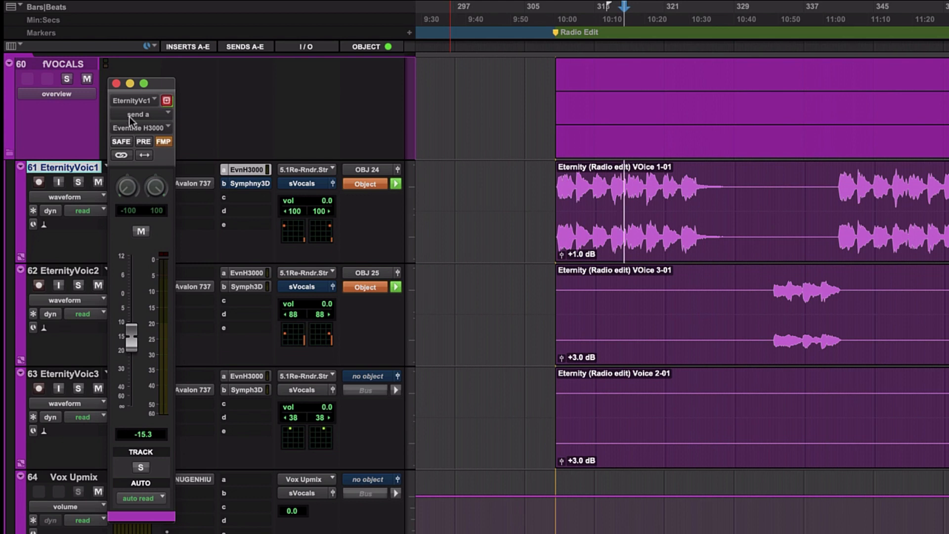
- Close the send window, select a short passage of VOice 3-01 near bar 335, and examine Eternity Voice 2's object panner
click(116, 83)
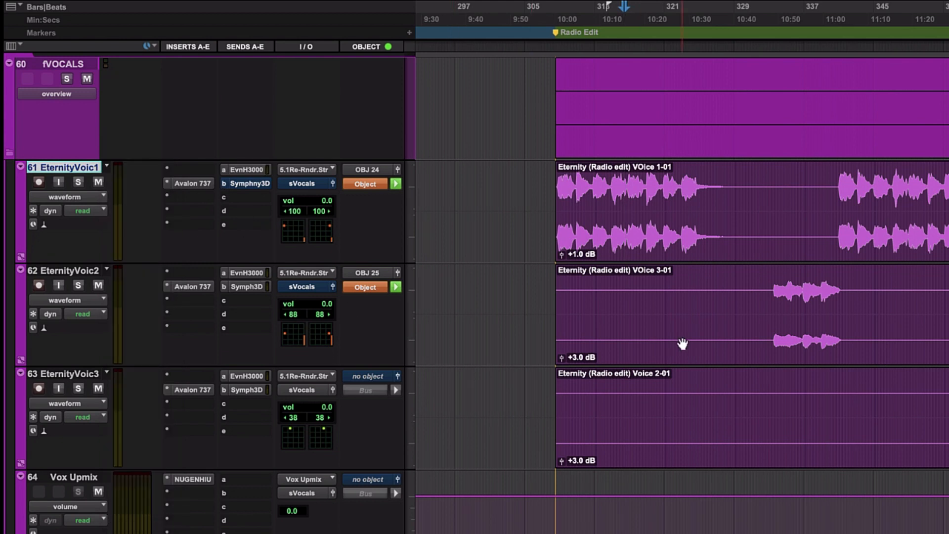
click(778, 309)
drag(786, 311, 804, 311)
click(333, 286)
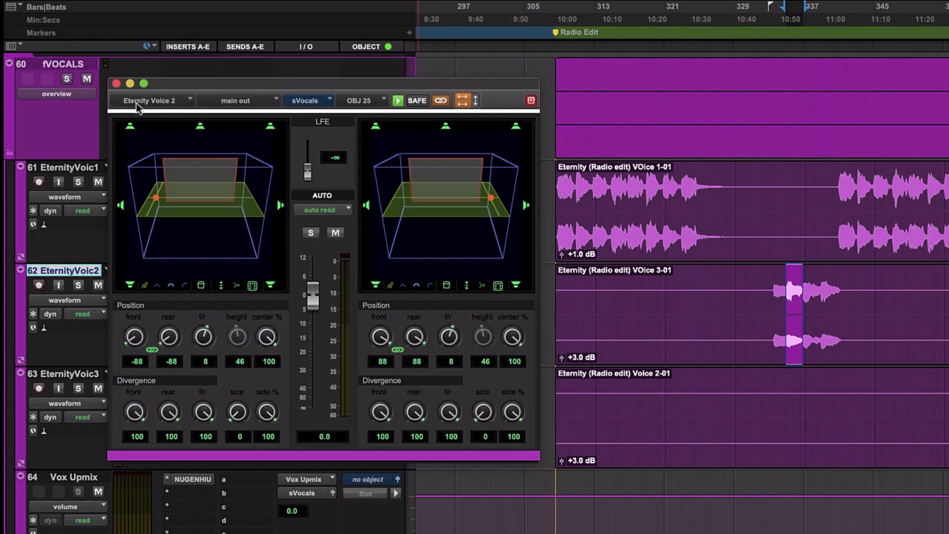
click(117, 83)
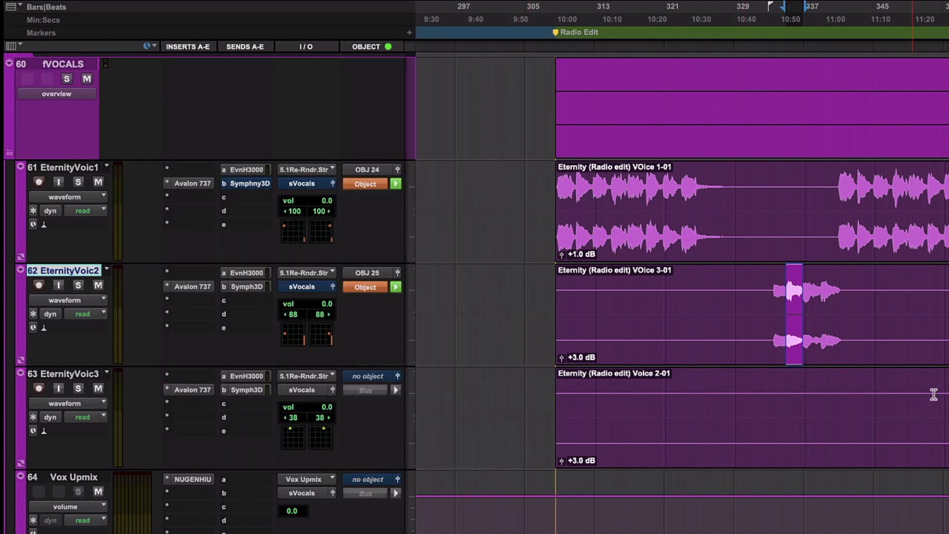
- Move to the start of the vocal phrase on EternityVoic3 and examine that track's output panner
key(semicolon)
key(Tab)
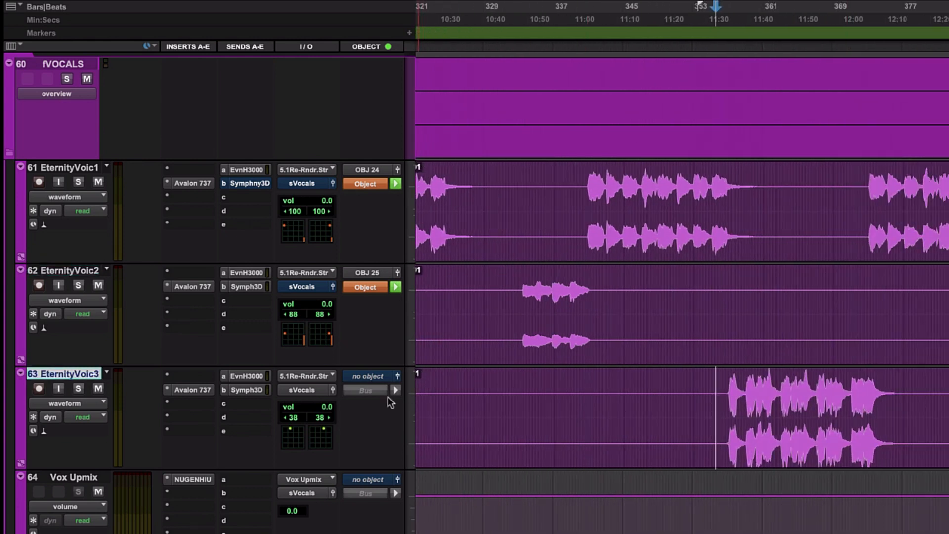
click(332, 390)
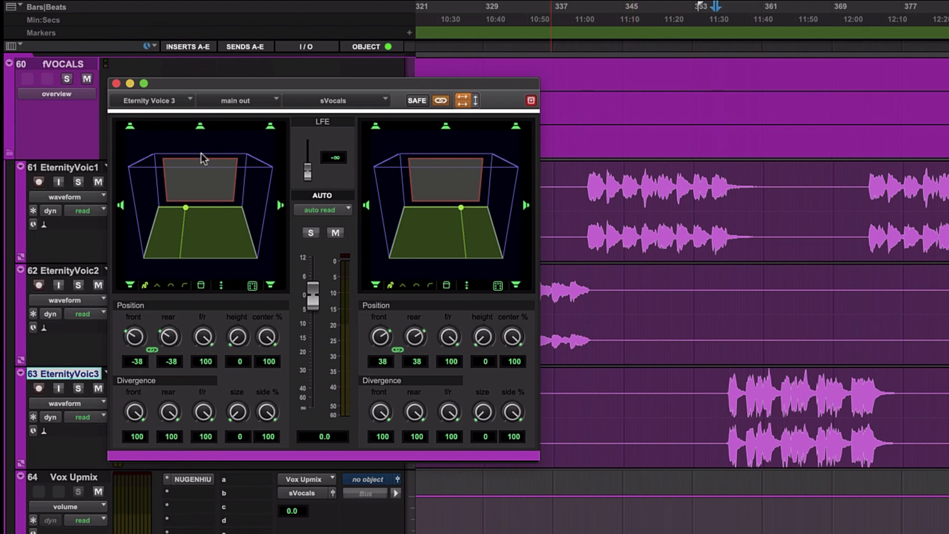
click(116, 83)
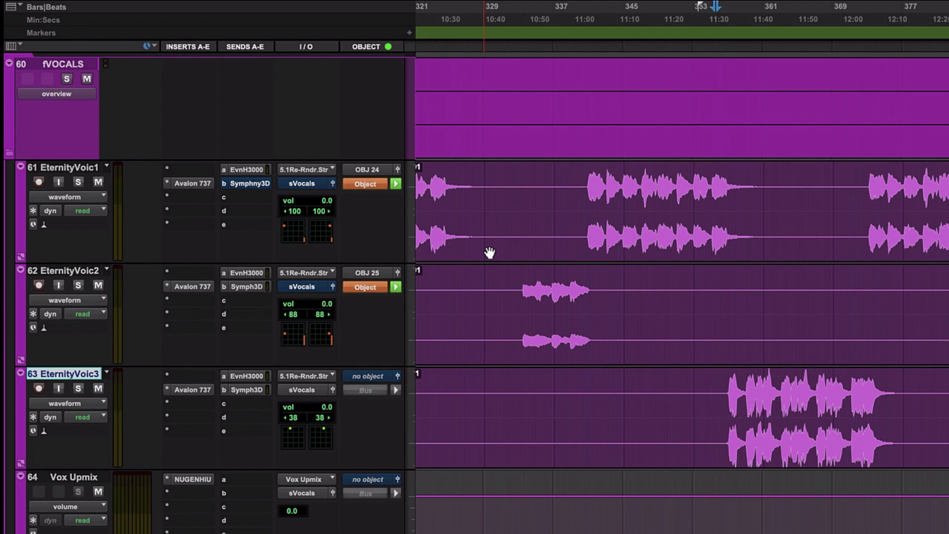
- Play the vocals from about bar 339, orbit the Dolby Atmos Renderer's 3D room to watch the objects, and stop playback near bar 367
scroll(495, 223, right, 3)
click(514, 201)
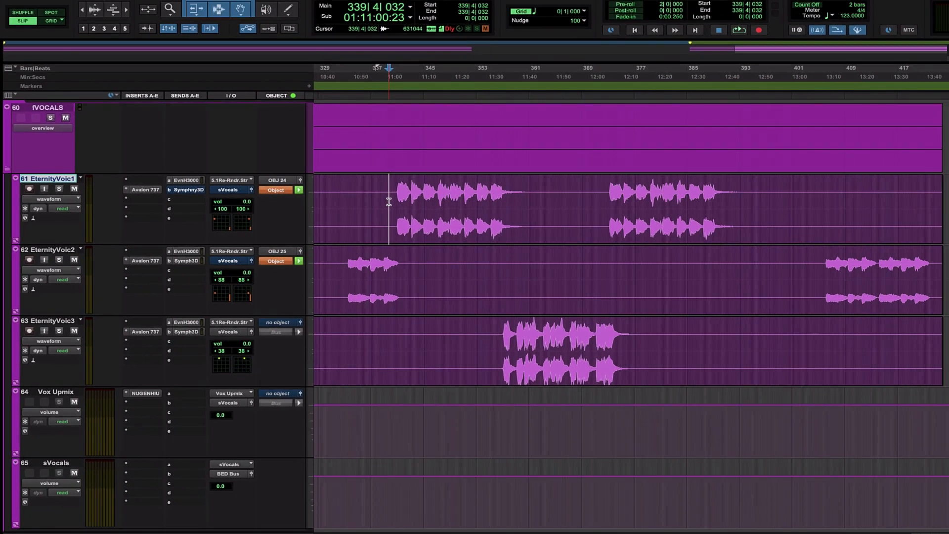
key(space)
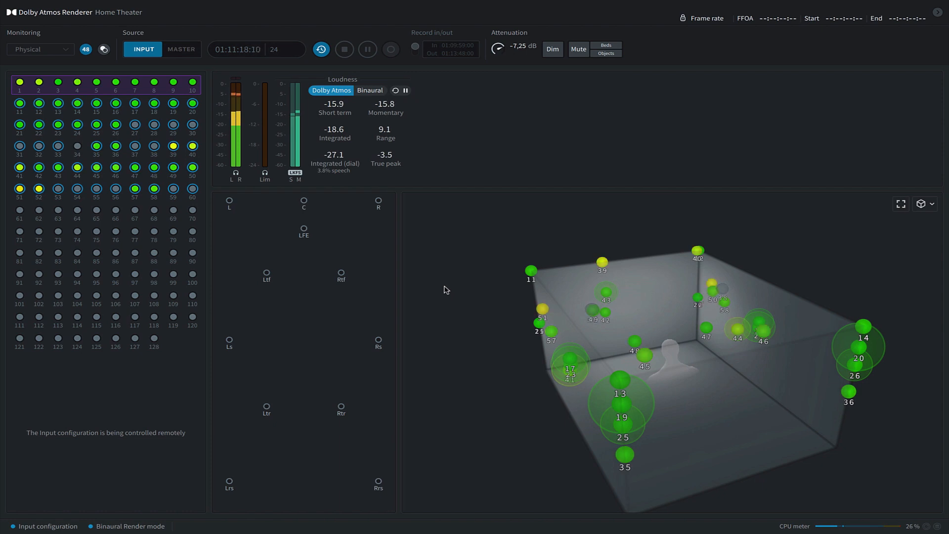
drag(582, 441, 670, 422)
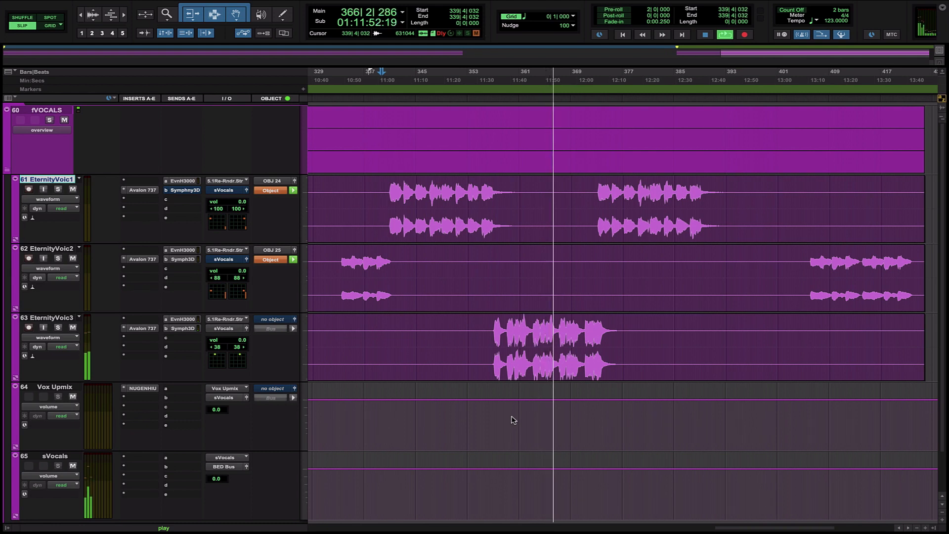
key(space)
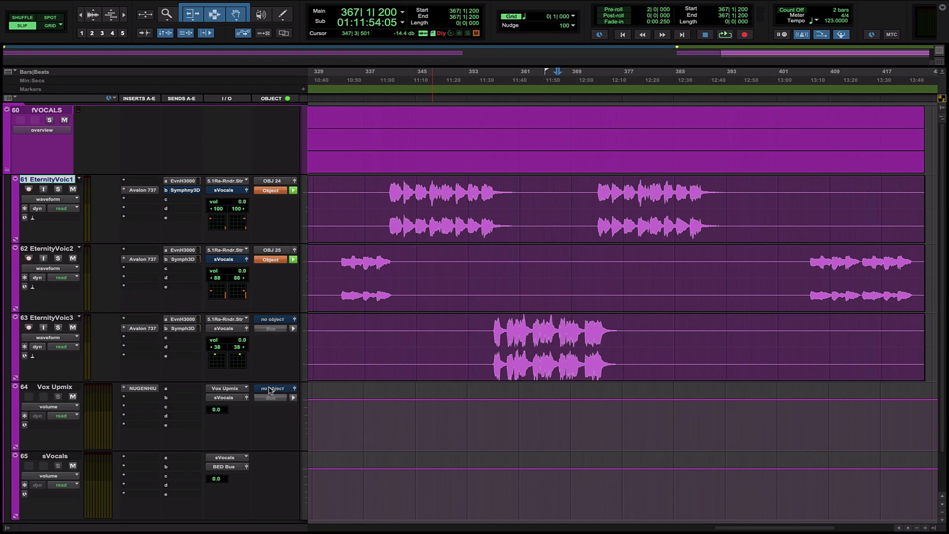
- Shrink the track heights, then show only the tracks from fFX through sFX and enlarge them to fill the Edit window
key(ctrl+alt+[)
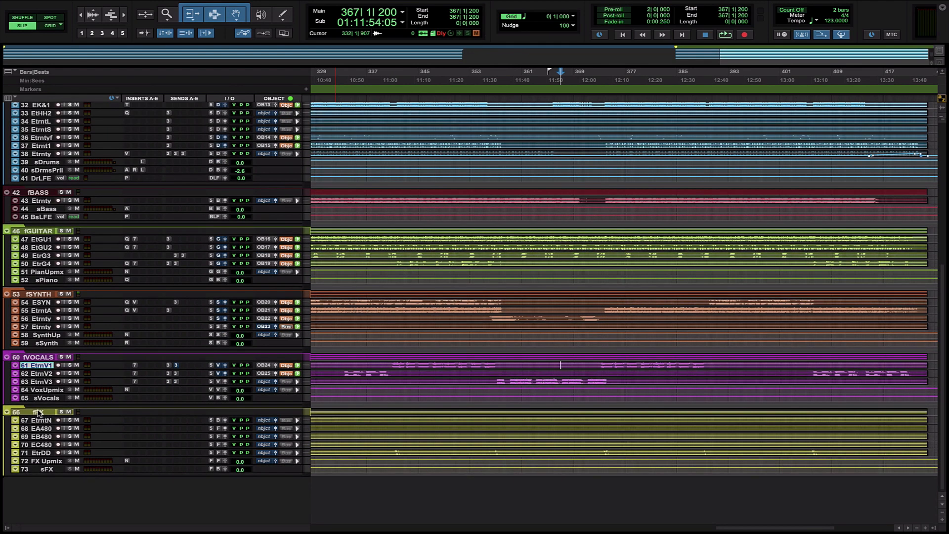
click(40, 411)
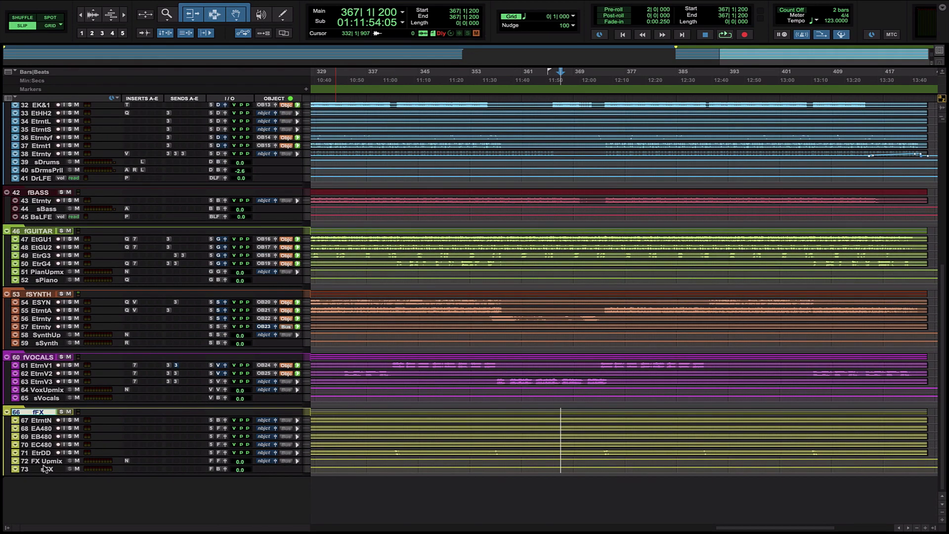
shift+click(53, 471)
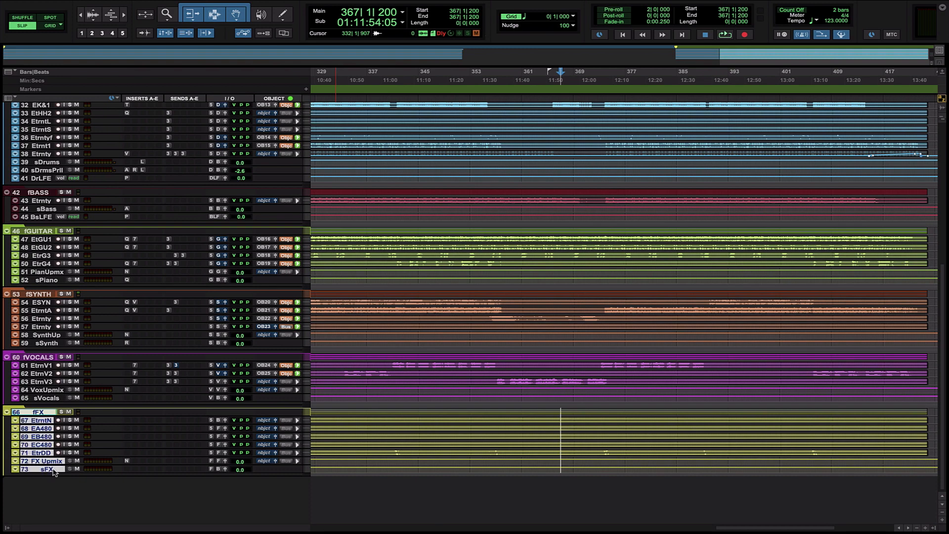
key(ctrl+shift+h)
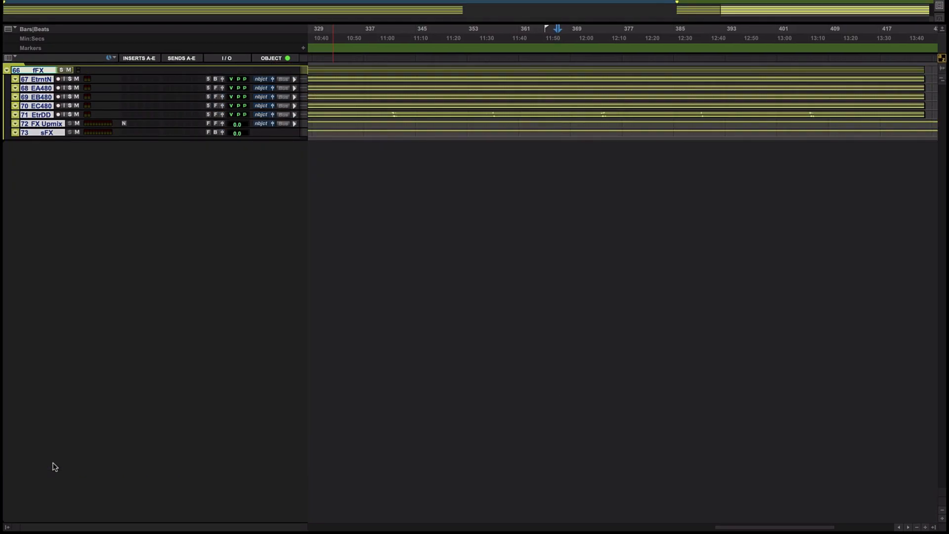
key(ctrl+alt+super+Down)
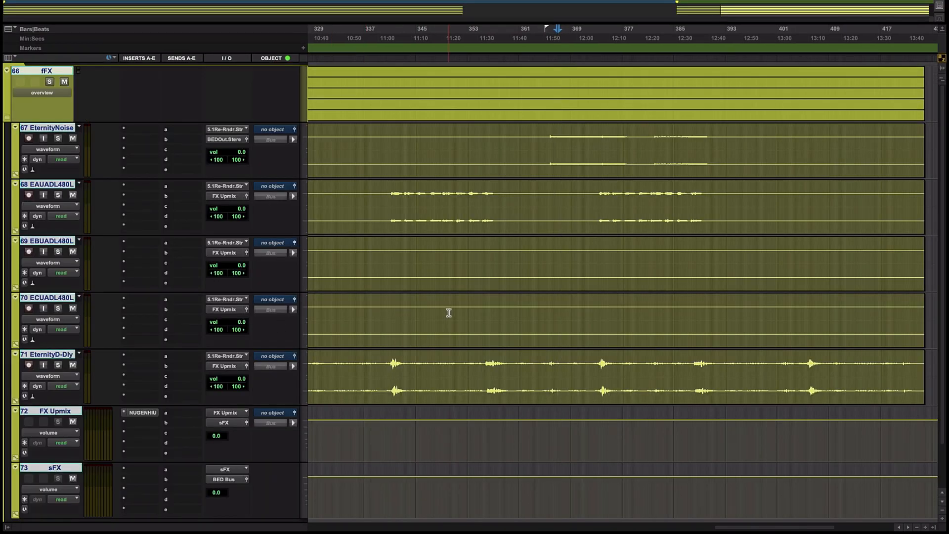
- Examine the FX tracks across the Radio Edit, including the noise, the A, B and C UAD Lexicon 480L returns and the delay
scroll(448, 312, left, 5)
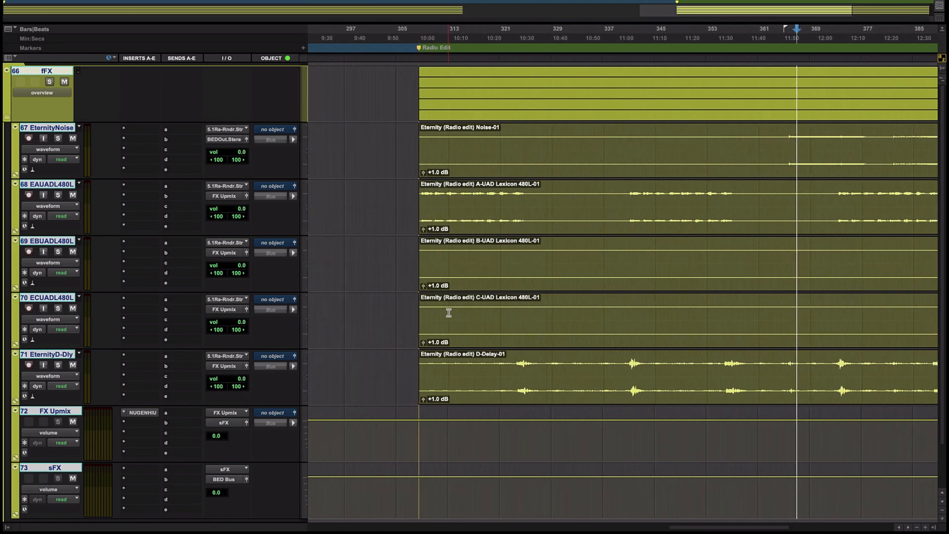
scroll(449, 313, right, 4)
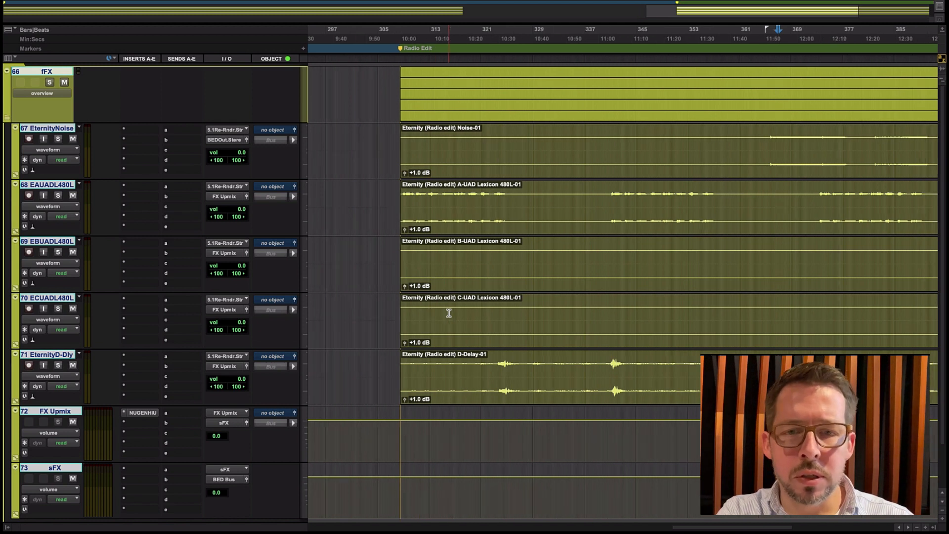
click(587, 226)
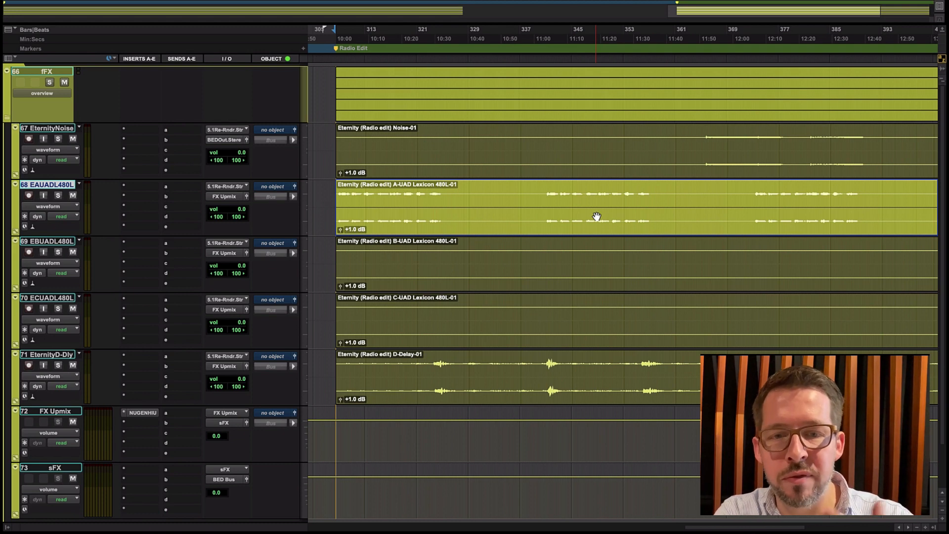
click(589, 271)
click(594, 320)
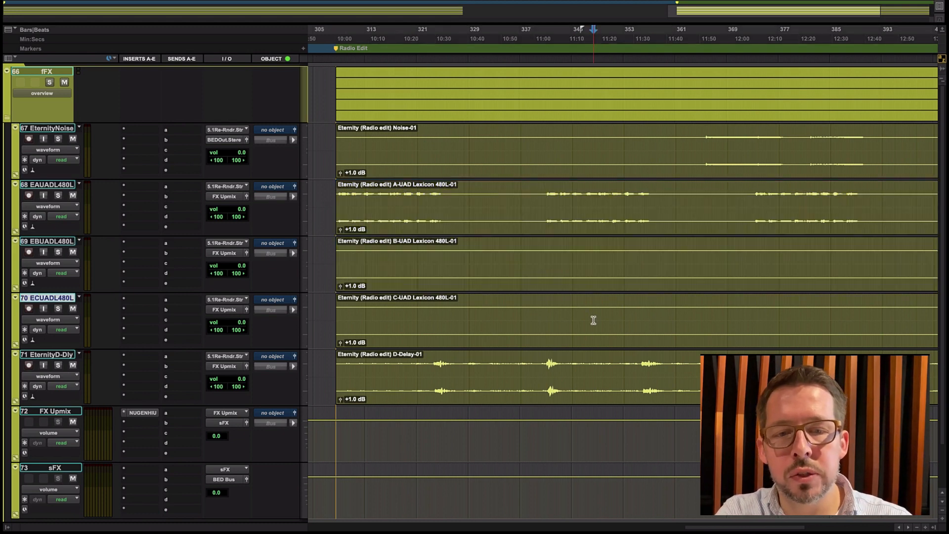
scroll(592, 319, right, 2)
scroll(537, 377, right, 4)
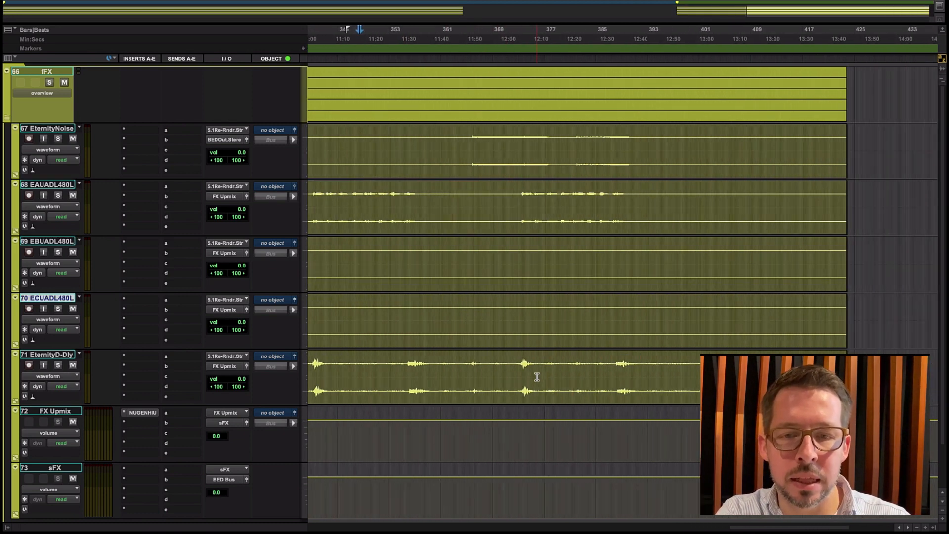
scroll(536, 377, left, 6)
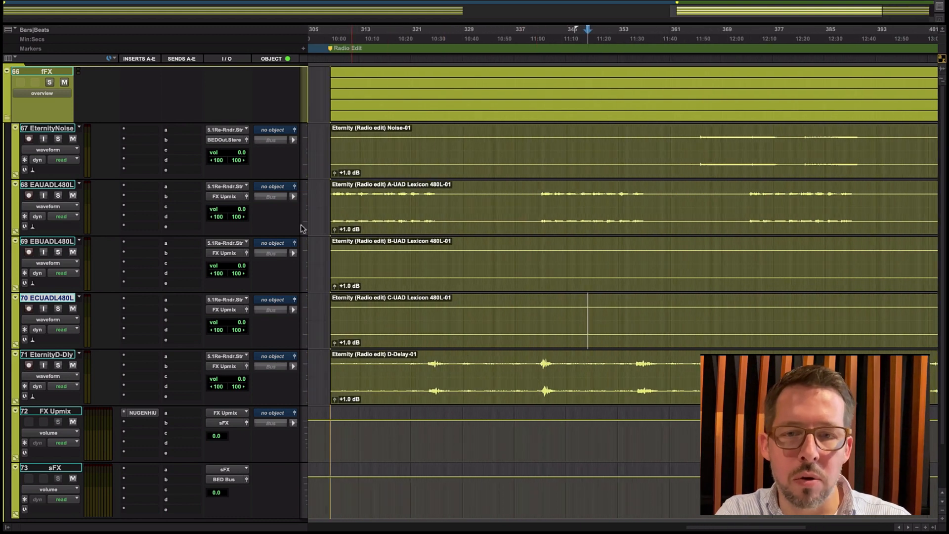
- Examine the NUGEN Halo Upmix insert on FX Upmix, then highlight the middle reverb passage of A-UAD Lexicon 480L-01 and clear the selection
click(142, 410)
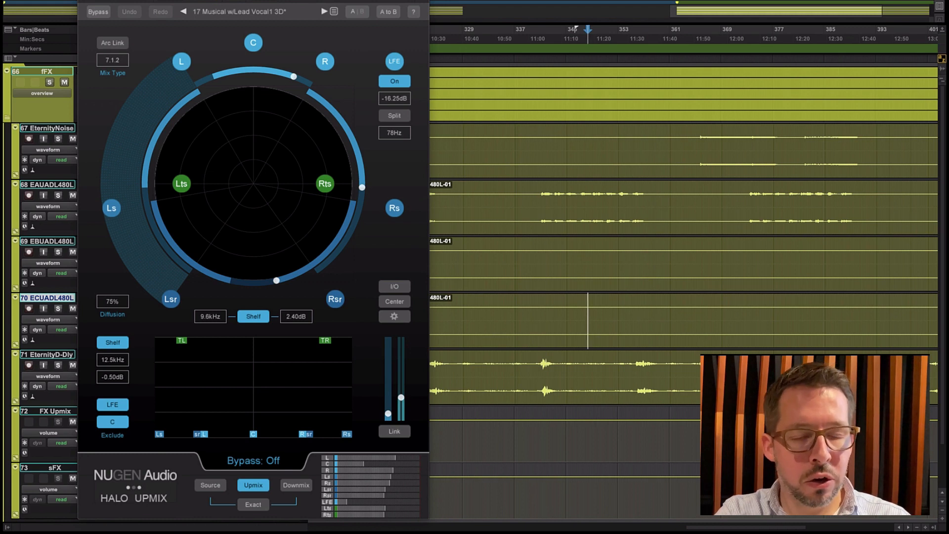
key(super+w)
drag(541, 200, 646, 216)
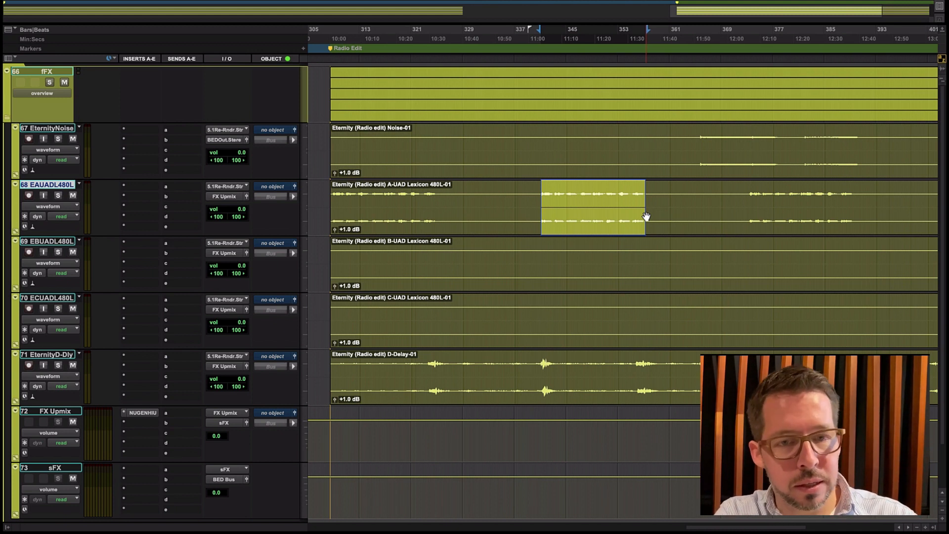
click(592, 197)
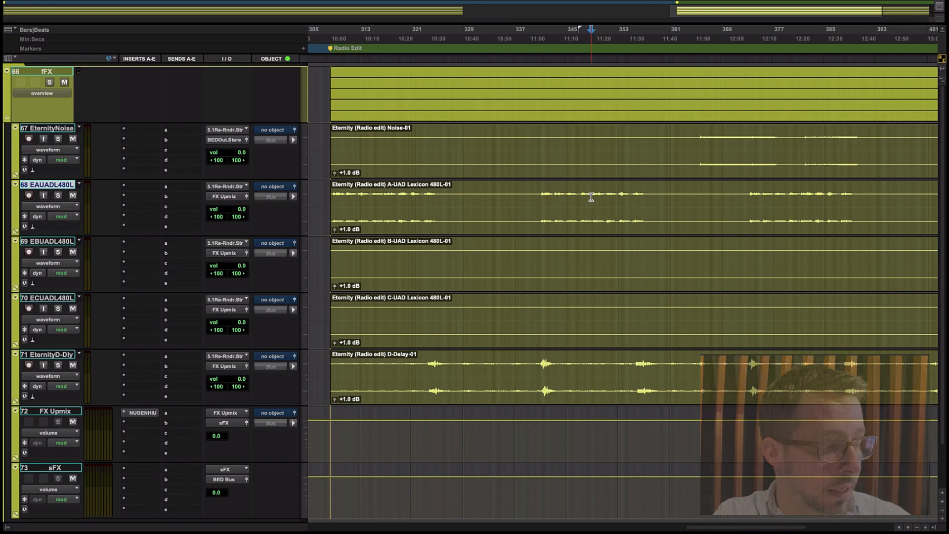
- Show all tracks at reduced height and review the whole session, from the FX folder back up to the Dolby LTC track
key(ctrl+alt+Down)
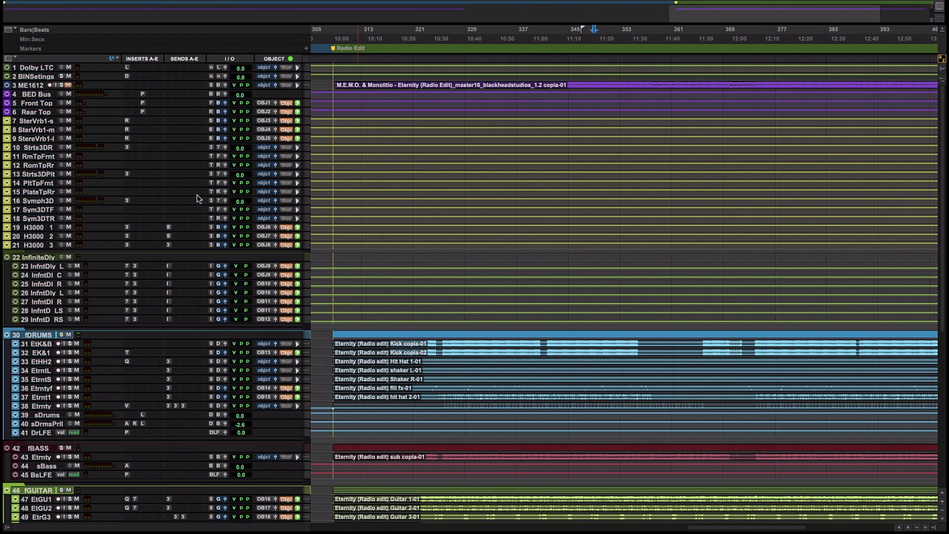
scroll(389, 233, down, 5)
scroll(389, 233, down, 3)
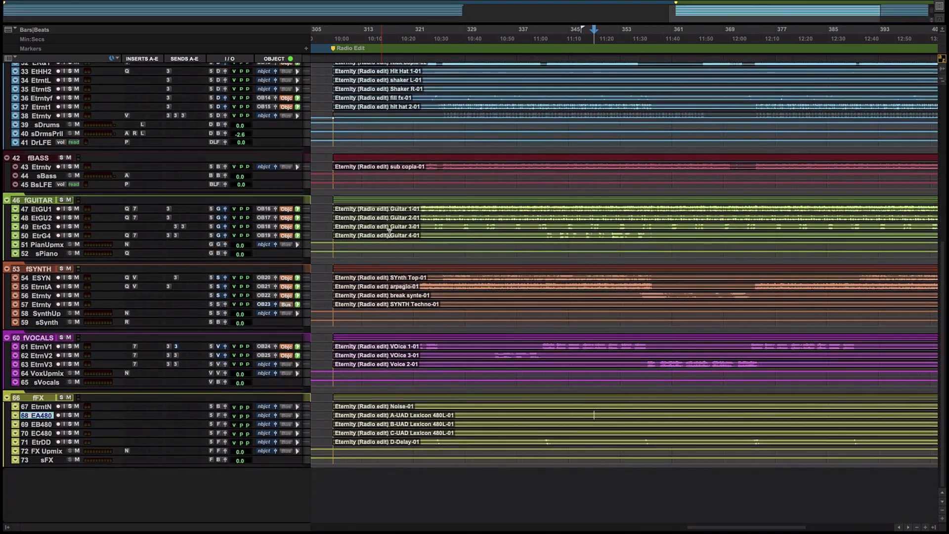
scroll(390, 233, up, 2)
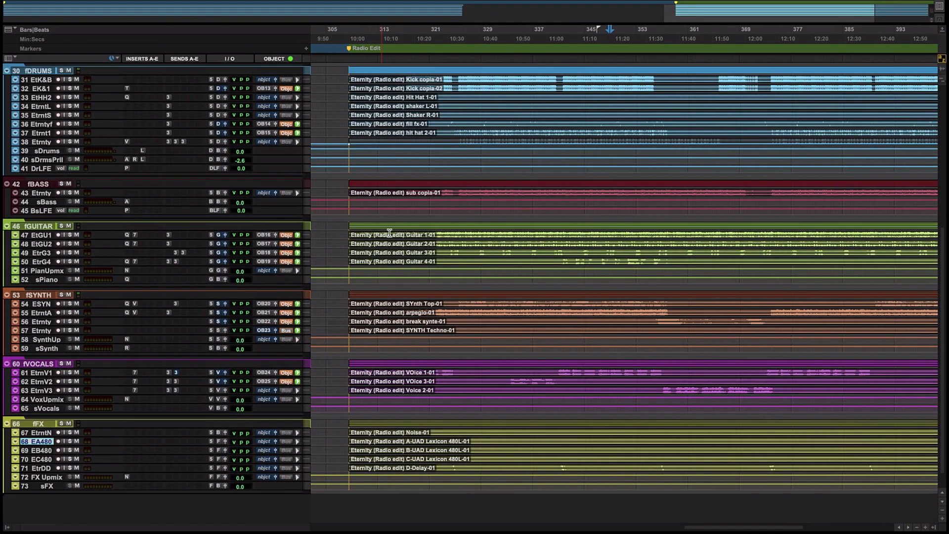
scroll(389, 233, up, 3)
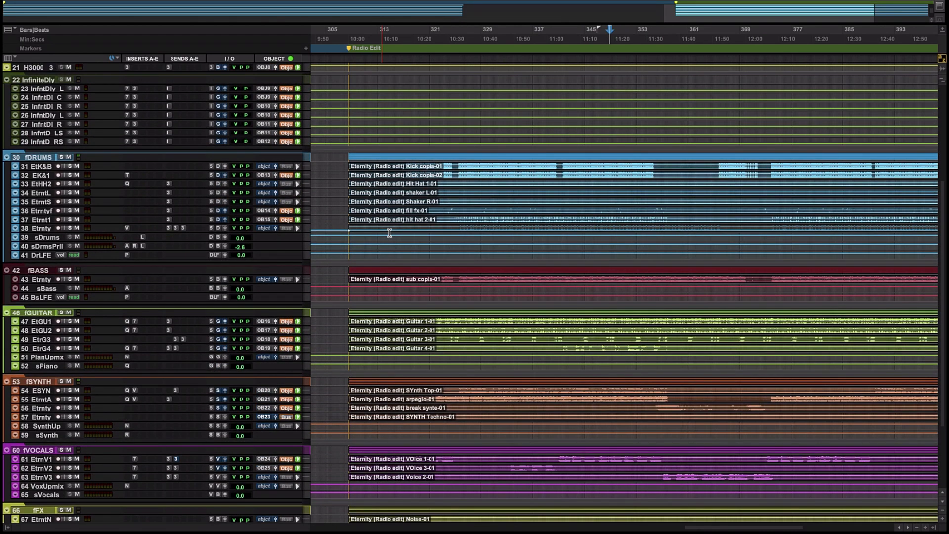
scroll(390, 233, down, 3)
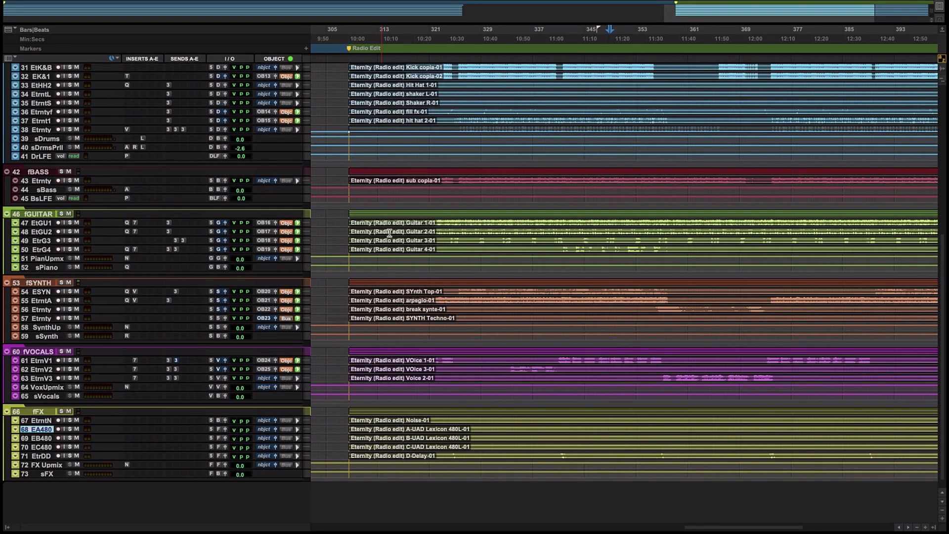
scroll(390, 233, up, 1)
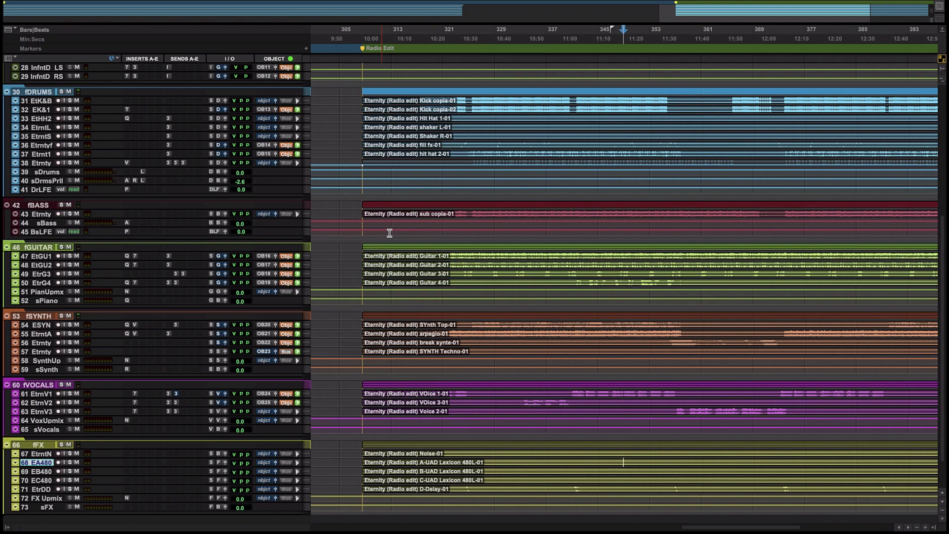
scroll(390, 233, up, 5)
scroll(389, 233, left, 2)
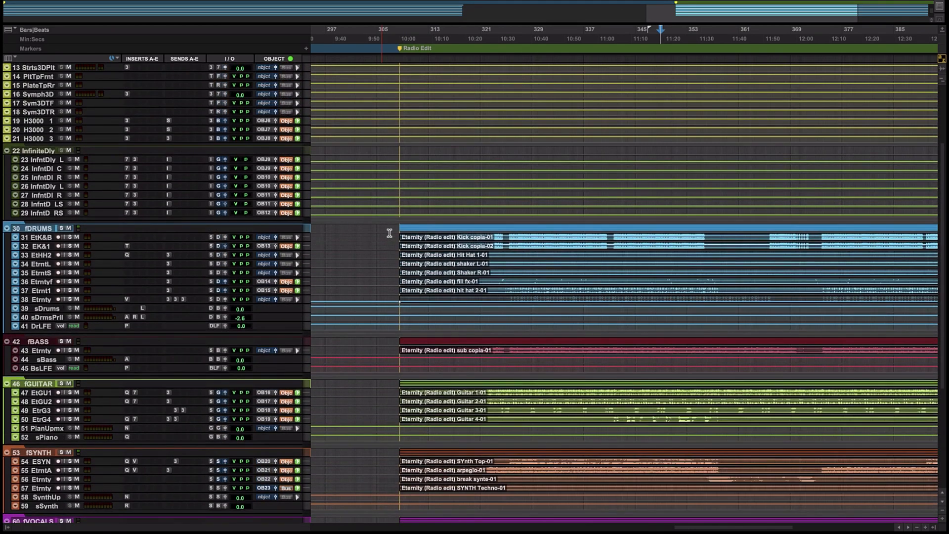
scroll(389, 233, up, 4)
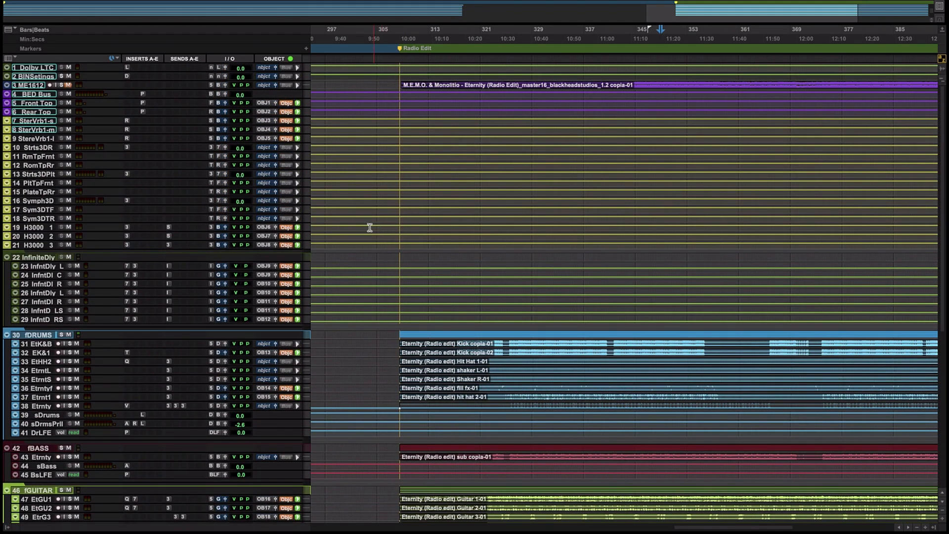
- Select the effect returns from Stereo Verb 1-s through H3000_ 3 and enlarge them to fill the Edit window
click(39, 122)
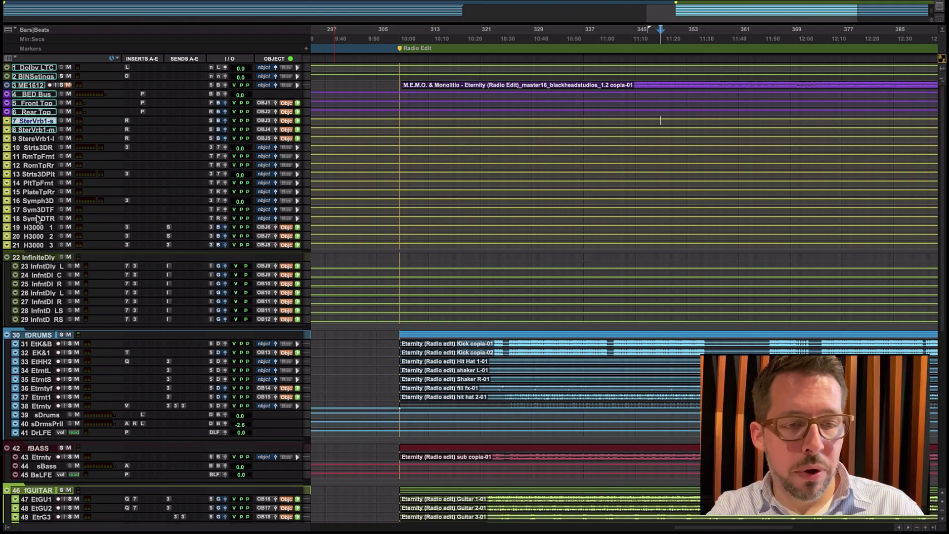
shift+click(33, 246)
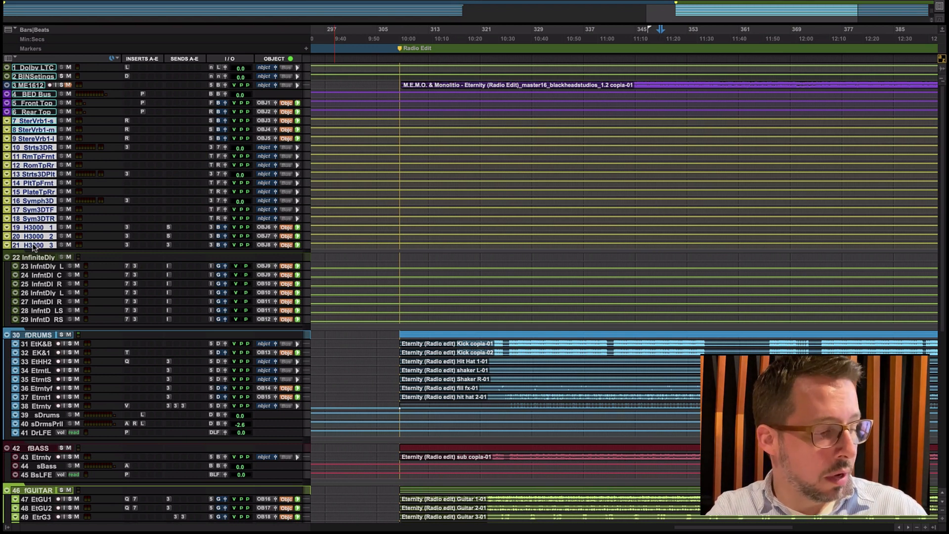
key(ctrl+alt+super+f)
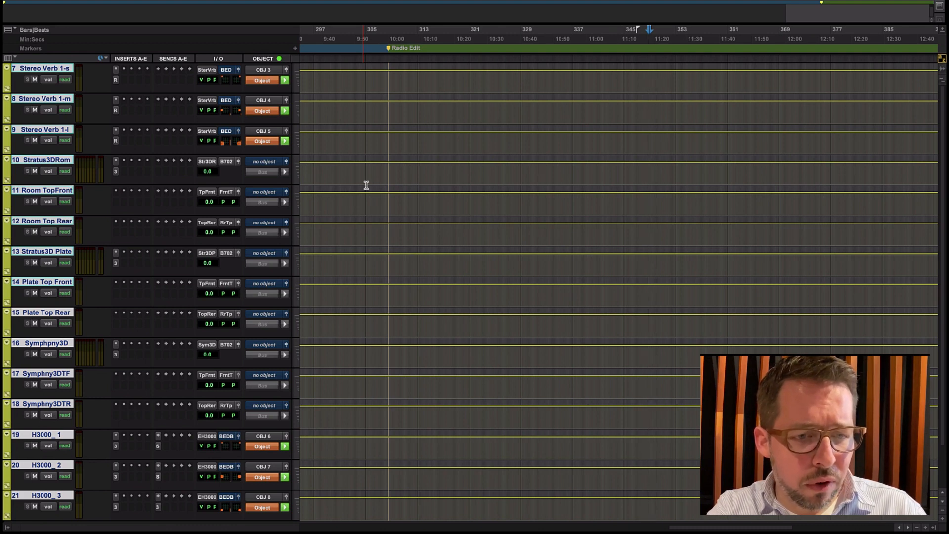
- Select the three stereo reverb returns from Stereo Verb 1-s through Stereo Verb 1-l
scroll(366, 185, left, 1)
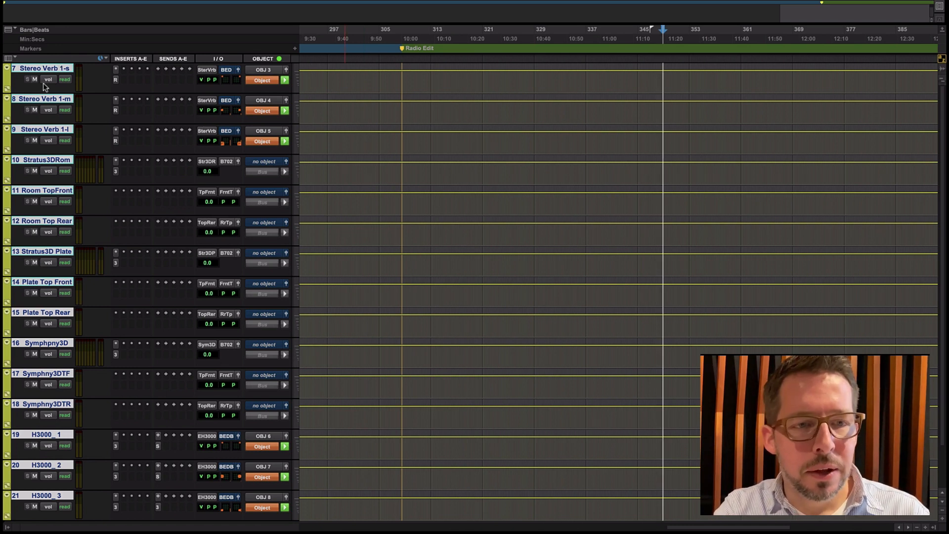
click(43, 129)
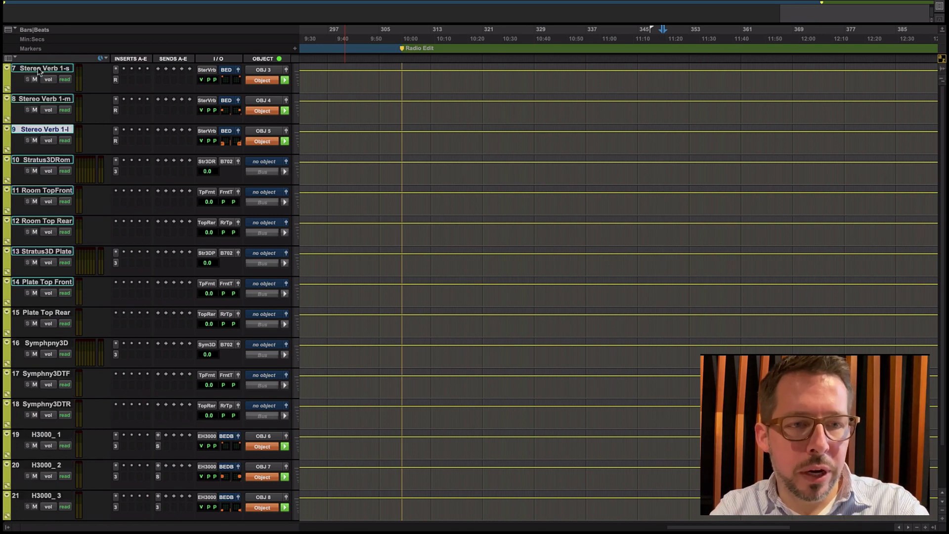
shift+click(39, 69)
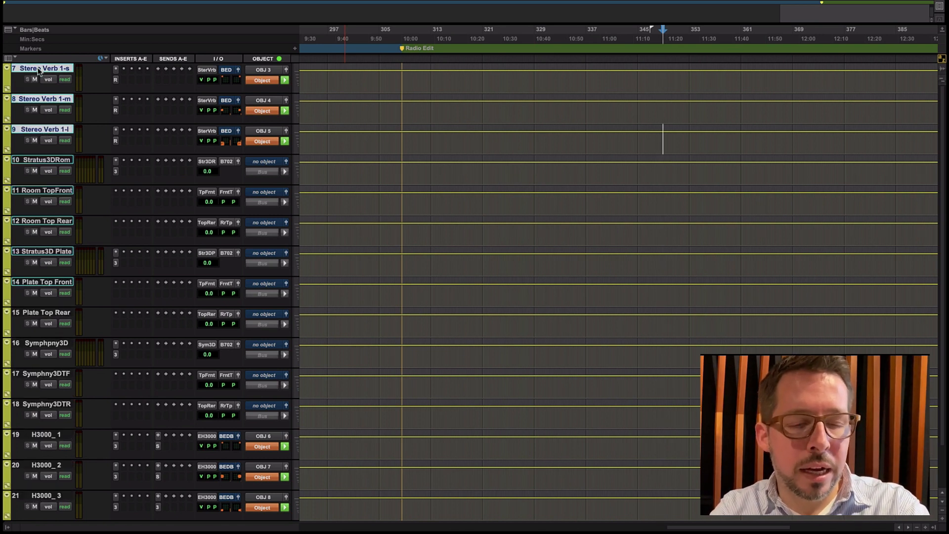
- Examine the FabFilter Pro-R insert on Stereo Verb 1-s, including its decay EQ and predelay, and check the track's object panner
click(115, 81)
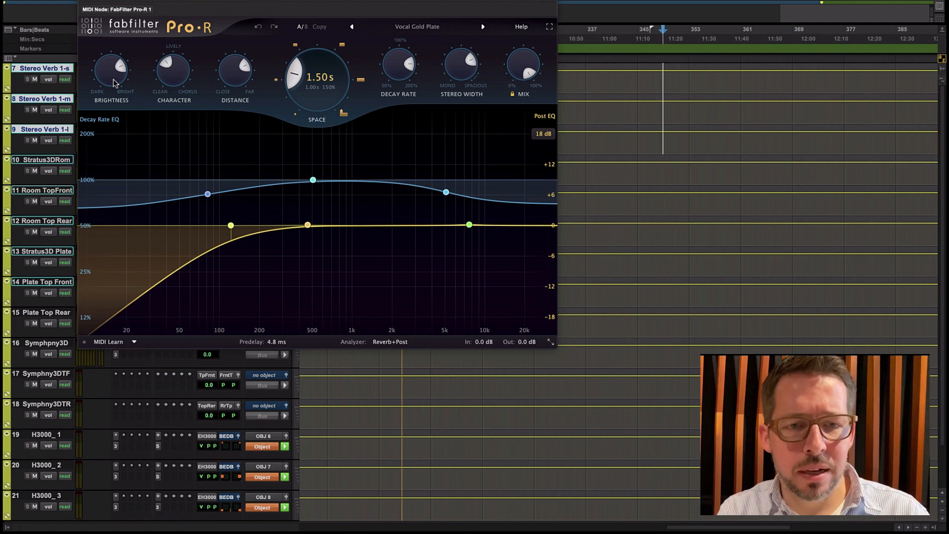
drag(164, 3, 271, 50)
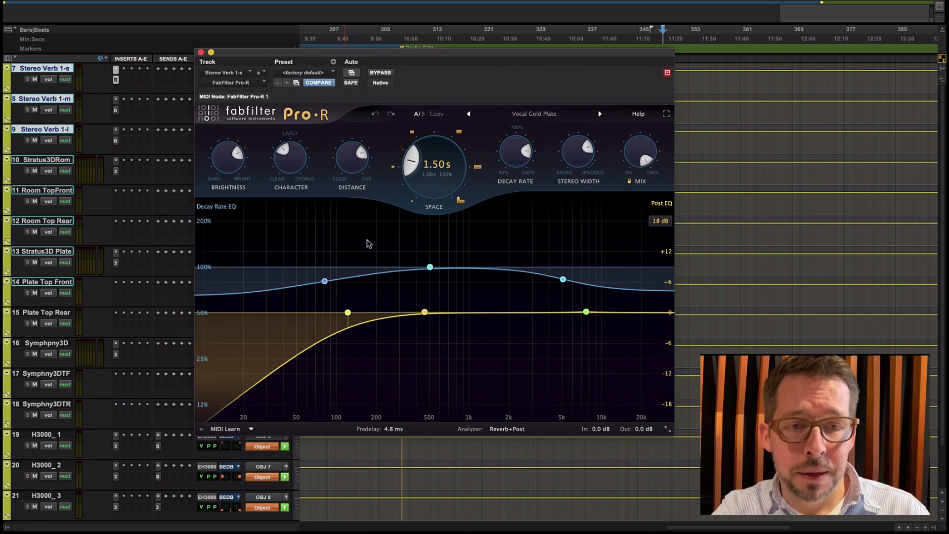
mouse_move(324, 283)
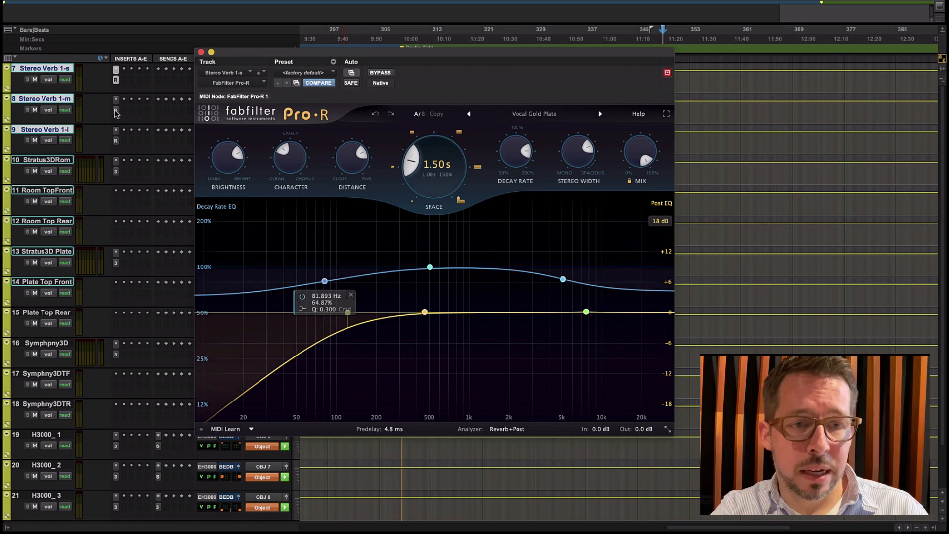
drag(253, 63, 390, 79)
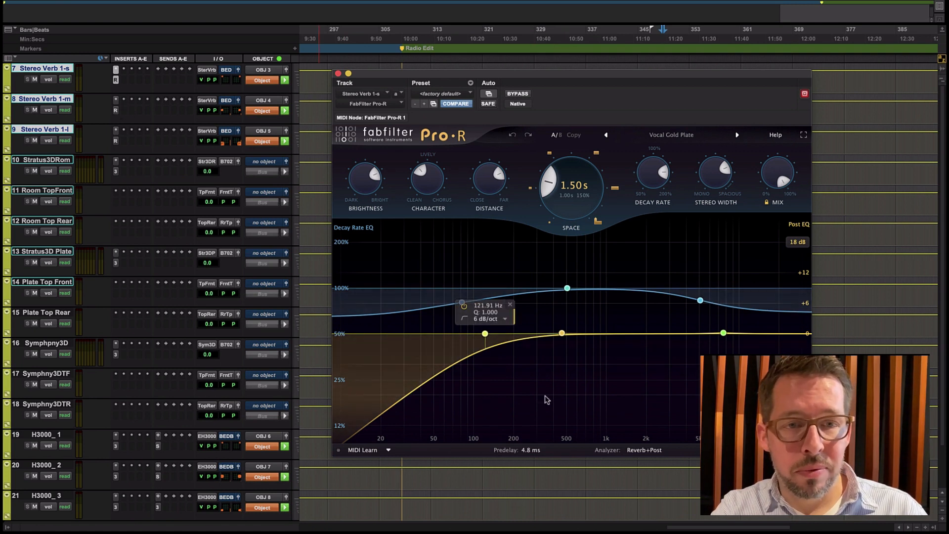
mouse_move(530, 450)
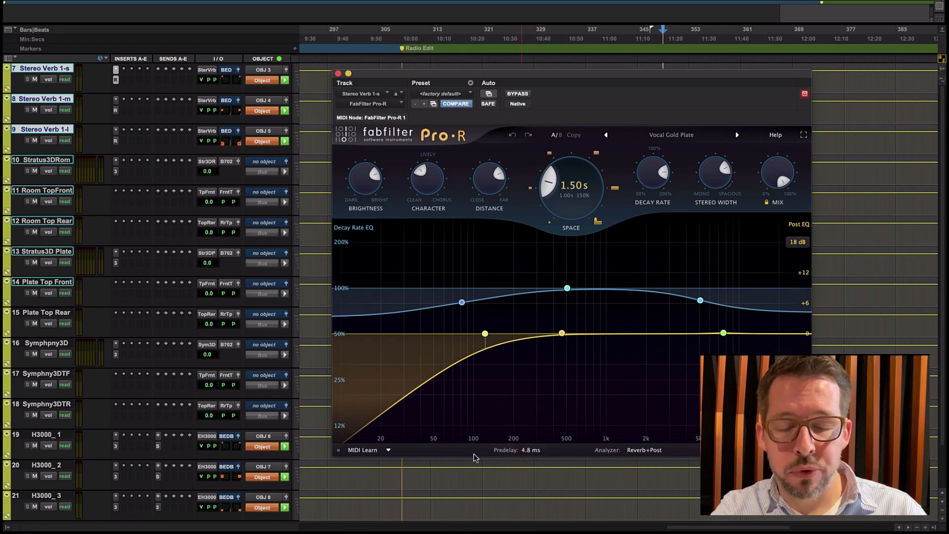
click(240, 74)
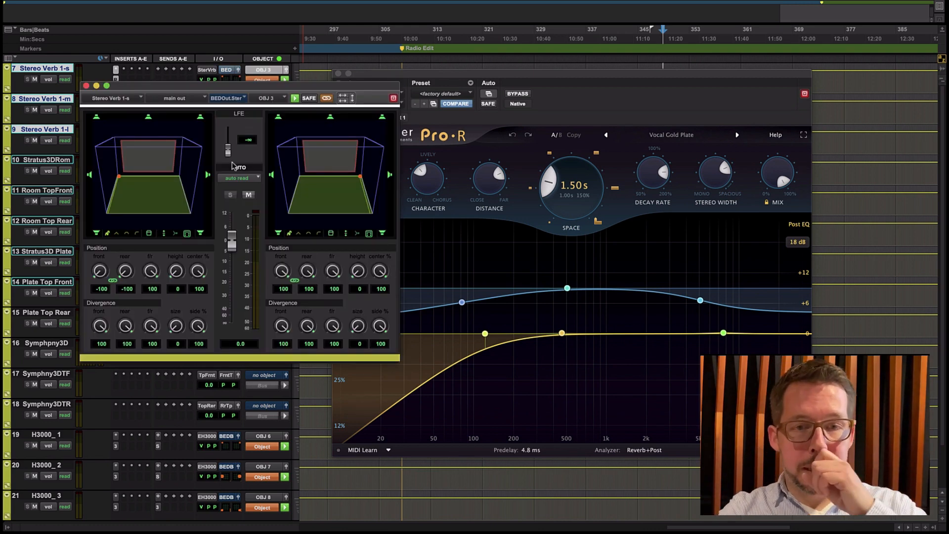
click(86, 86)
- Examine the Pro-R insert on Stereo Verb 1-m and the position of its object in the panner
click(116, 110)
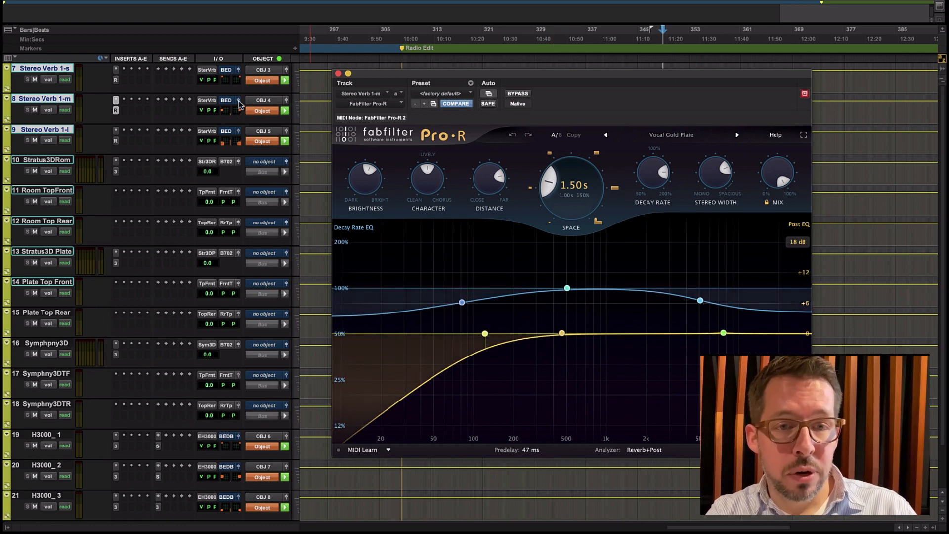
click(239, 102)
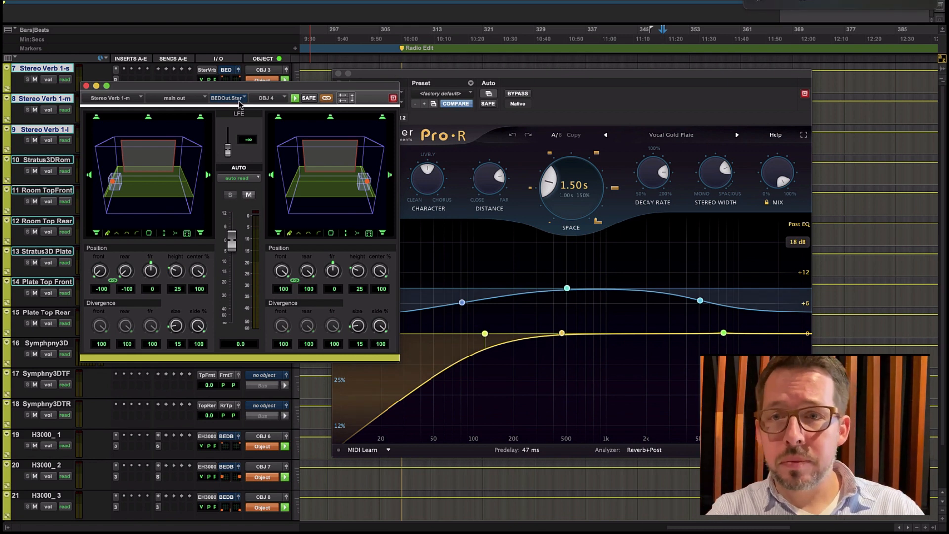
click(87, 86)
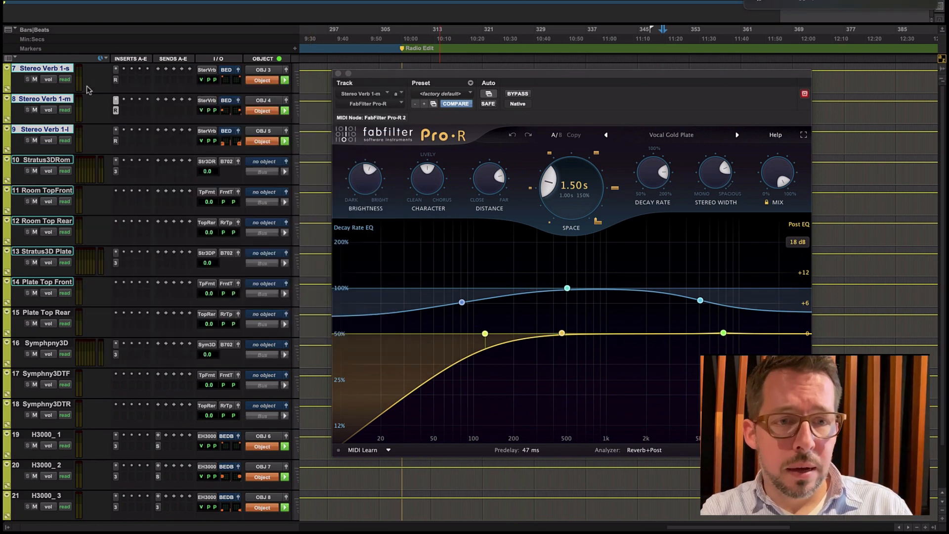
- Examine the Pro-R insert and object panning of Stereo Verb 1-l, then recheck the reverb on Stereo Verb 1-s
click(116, 142)
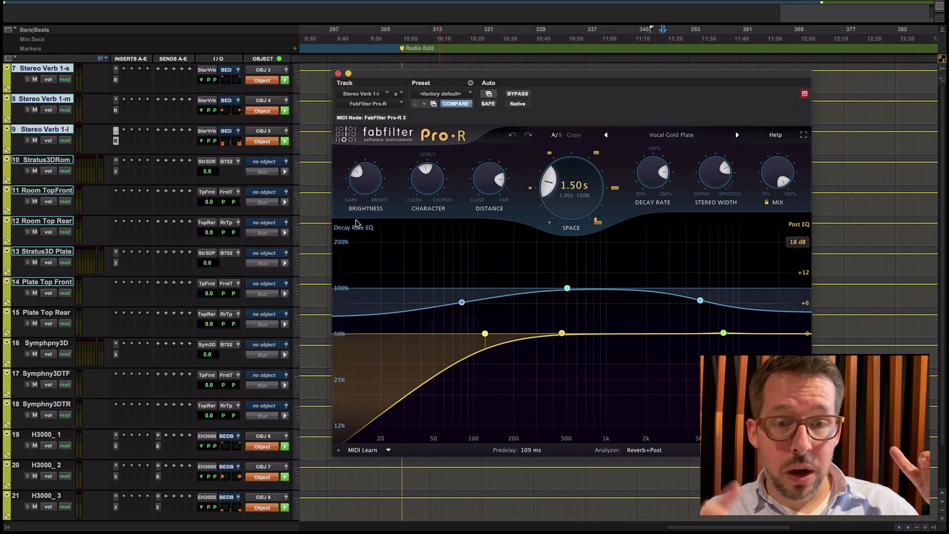
click(462, 302)
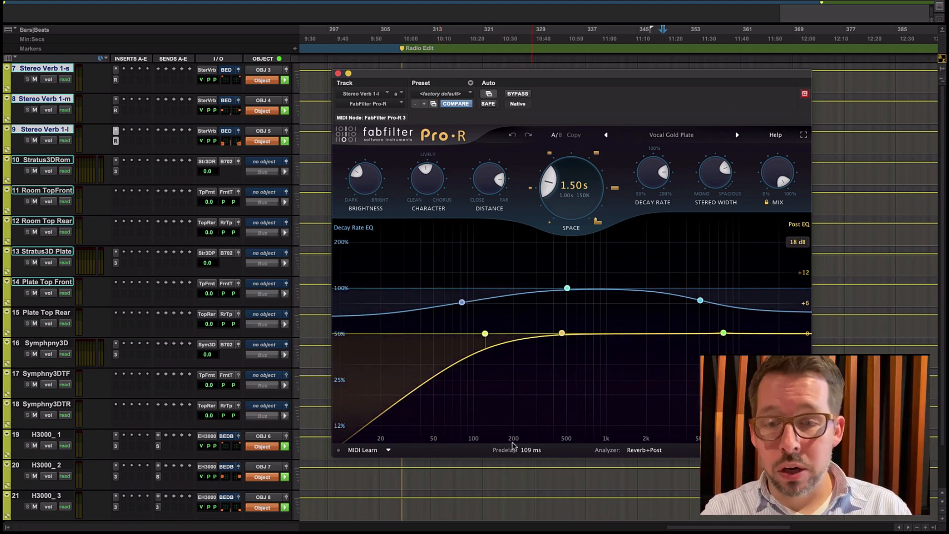
click(238, 131)
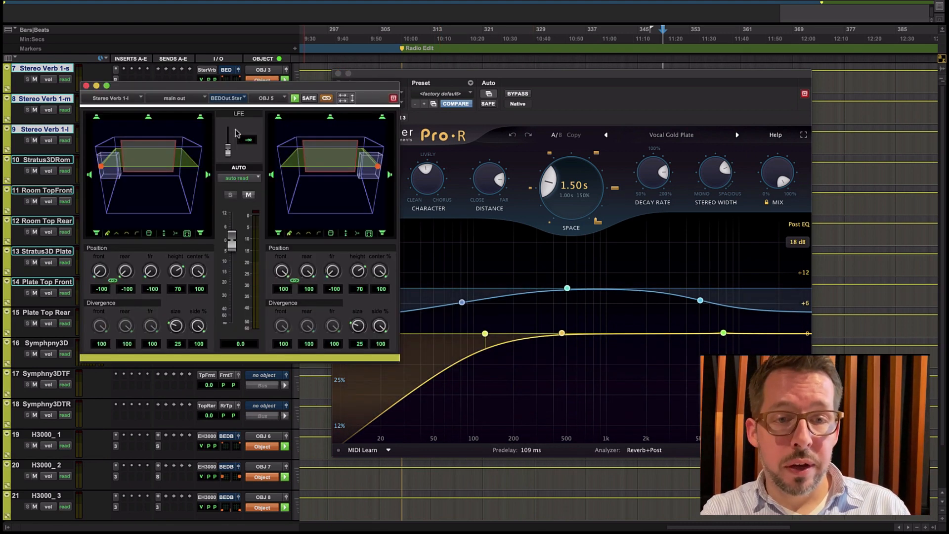
click(86, 86)
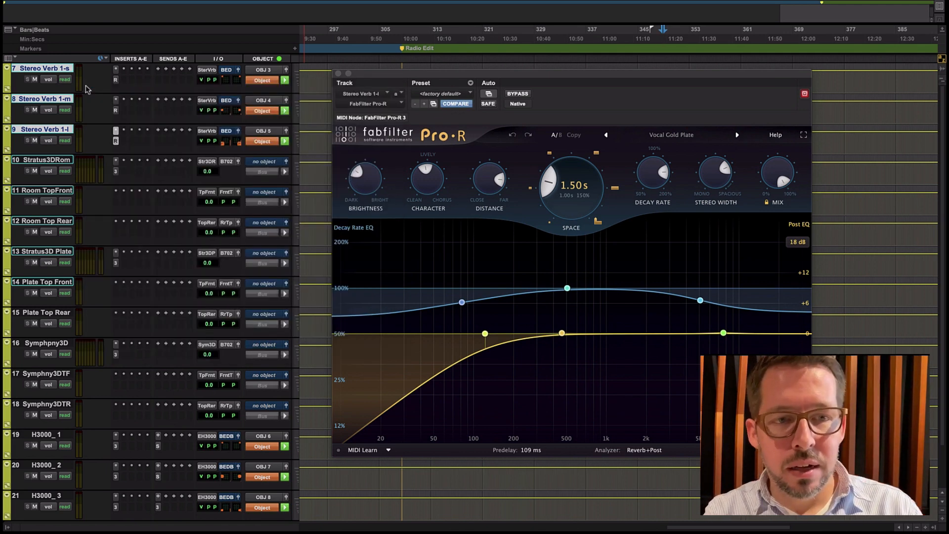
click(338, 73)
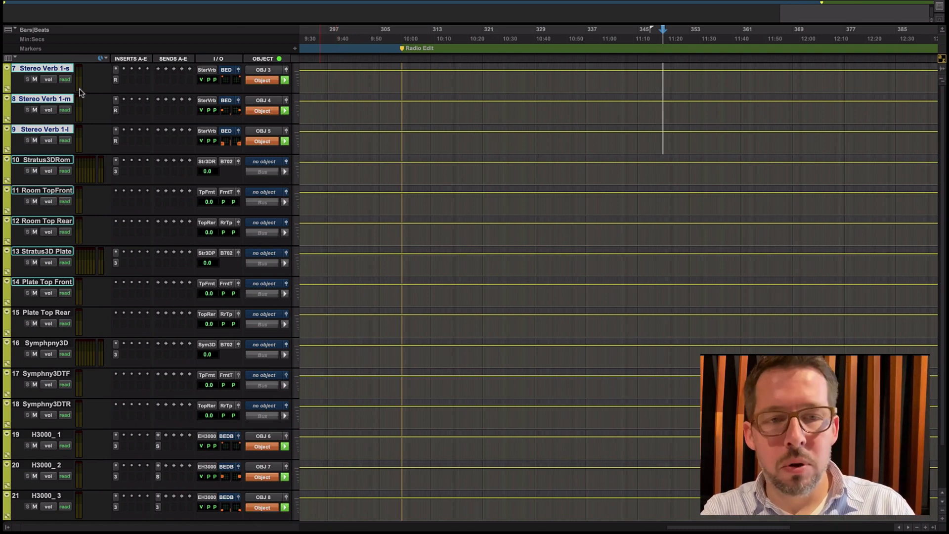
click(115, 81)
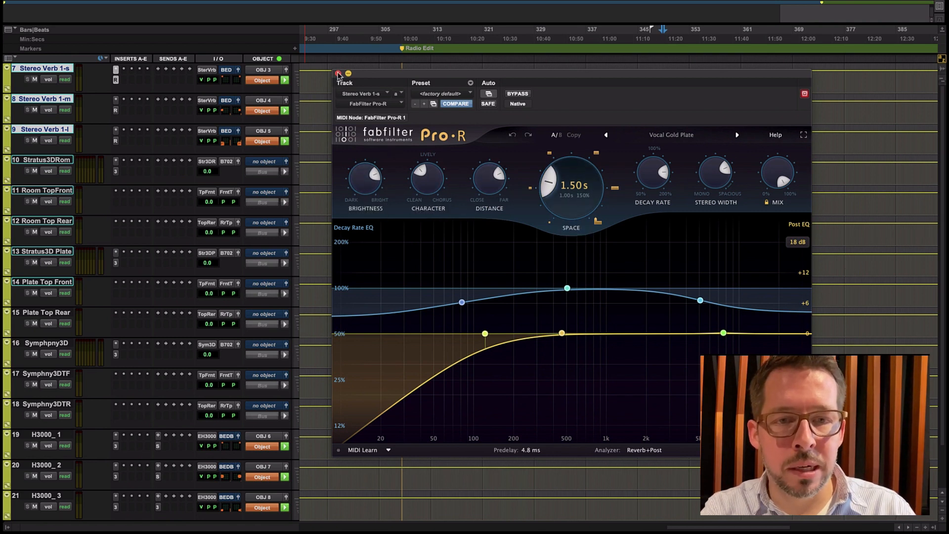
click(338, 73)
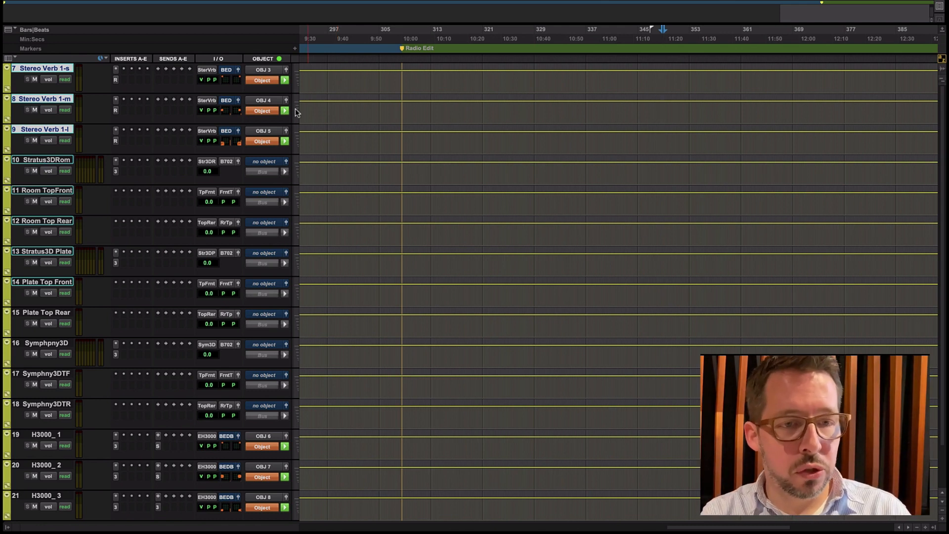
- Examine the Stratus 3D insert on Stratus3D Room and its output format options, keeping 7.0.6 (Phantom Center)
click(47, 162)
scroll(49, 191, down, 2)
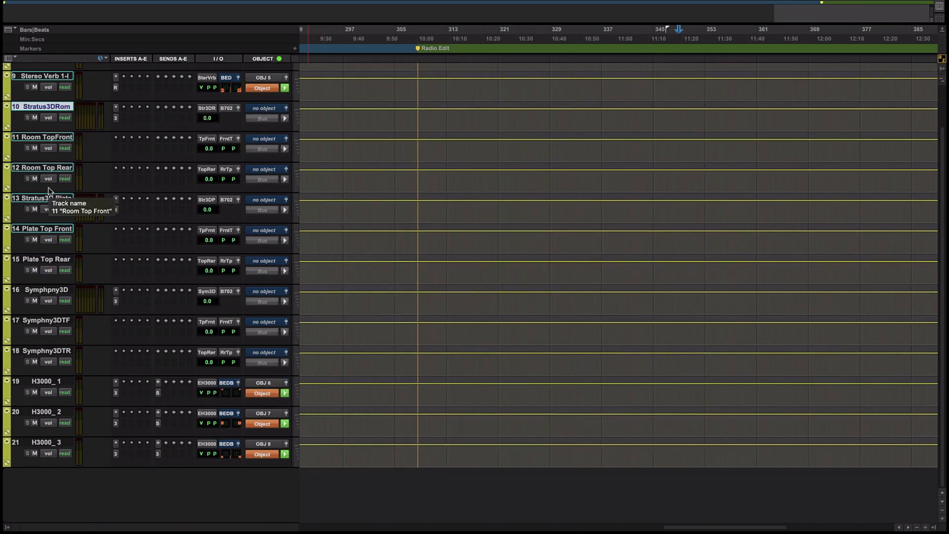
click(115, 119)
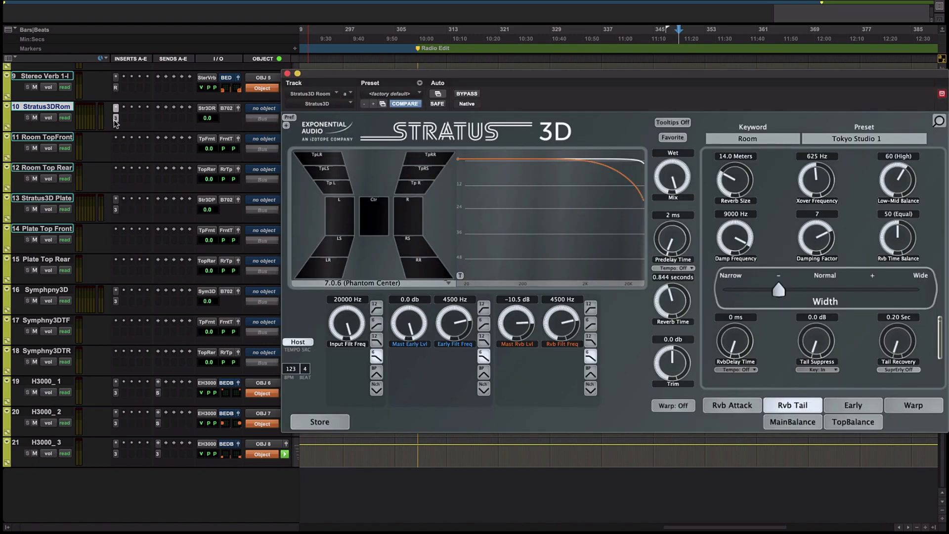
drag(325, 74, 277, 62)
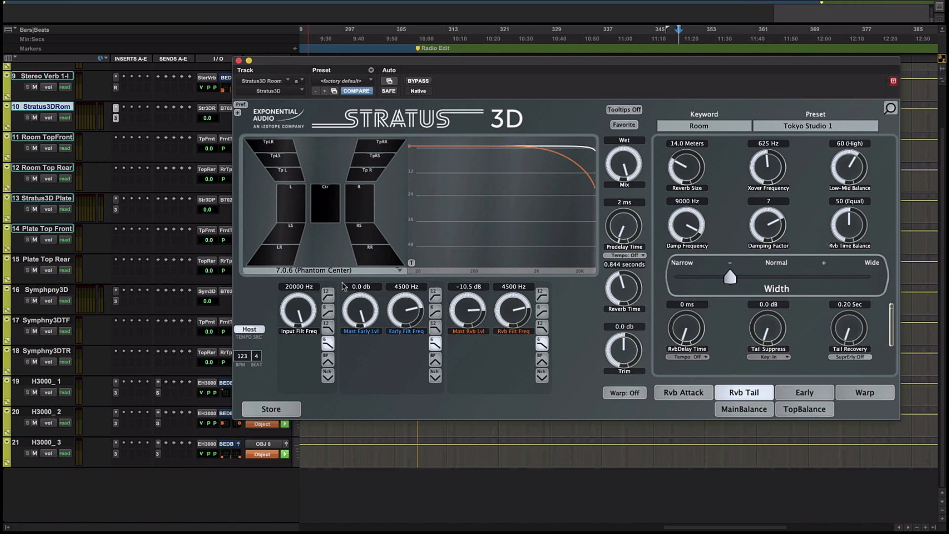
click(394, 272)
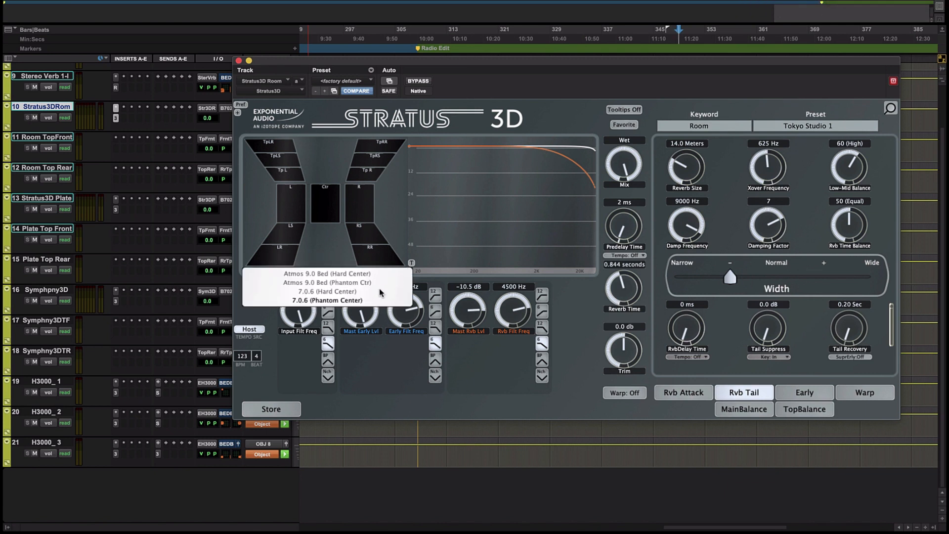
click(346, 301)
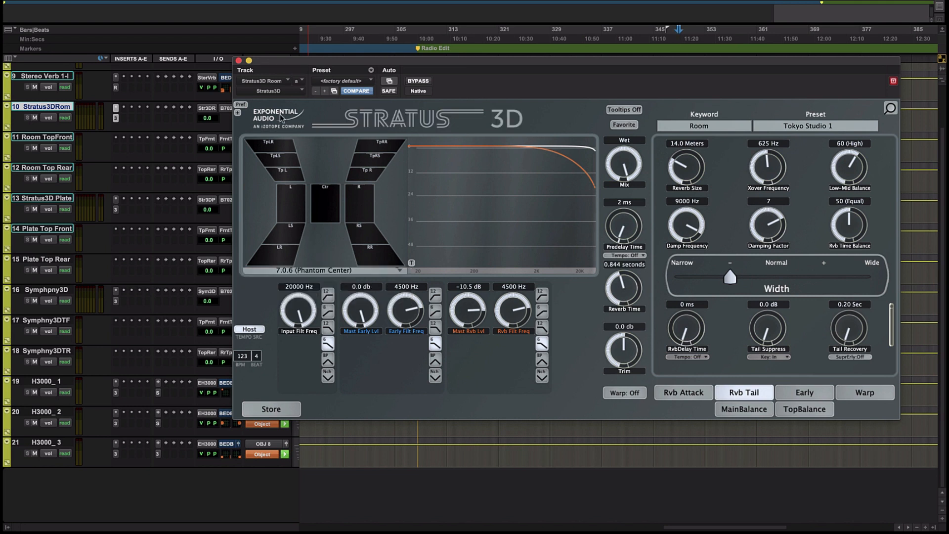
click(239, 61)
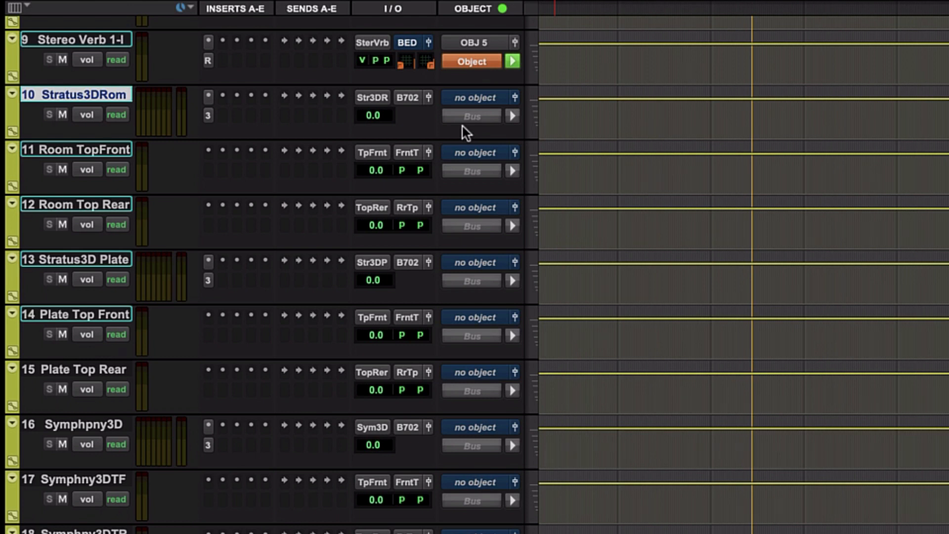
- Examine the Room Top Front track's plug-in input choices from Stratus3D Room, Top Front and Top Rear, leaving the assignment as is
click(89, 149)
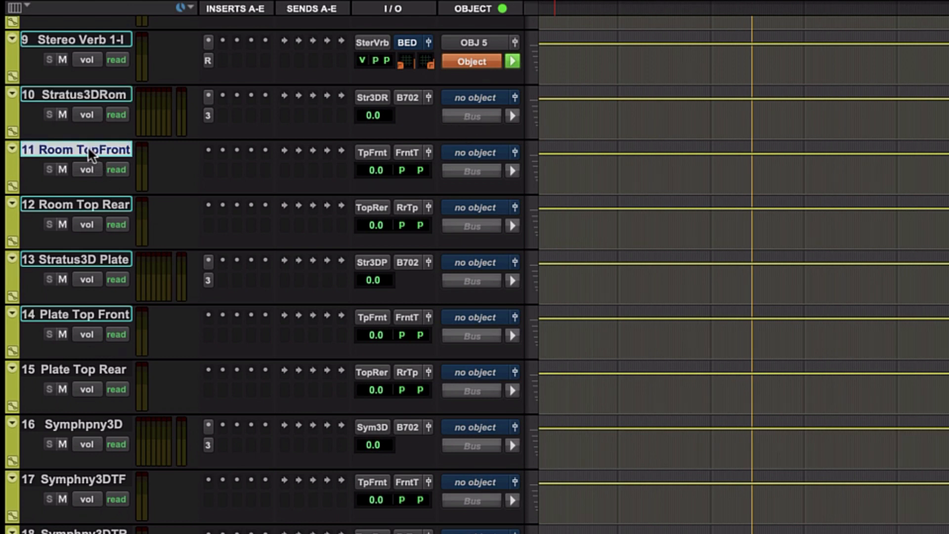
click(74, 201)
click(74, 150)
click(374, 154)
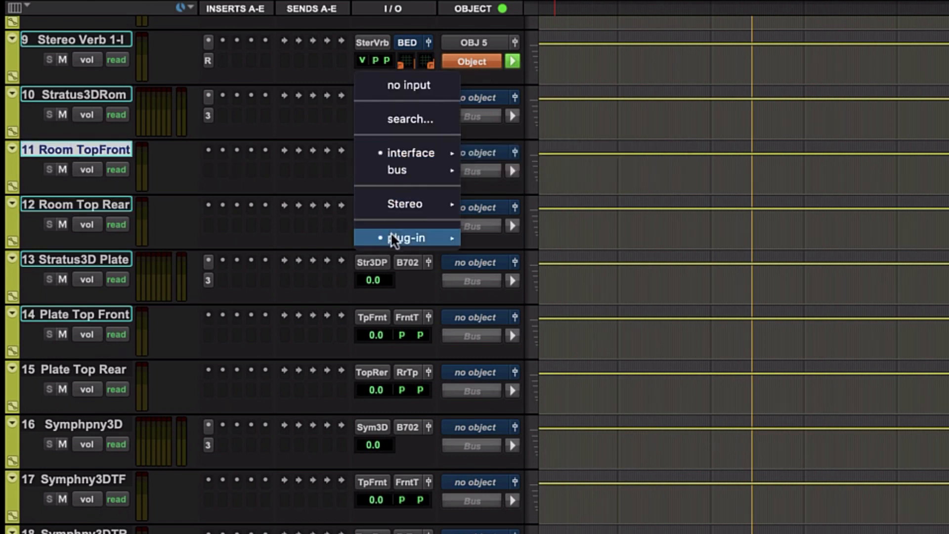
mouse_move(451, 237)
mouse_move(506, 262)
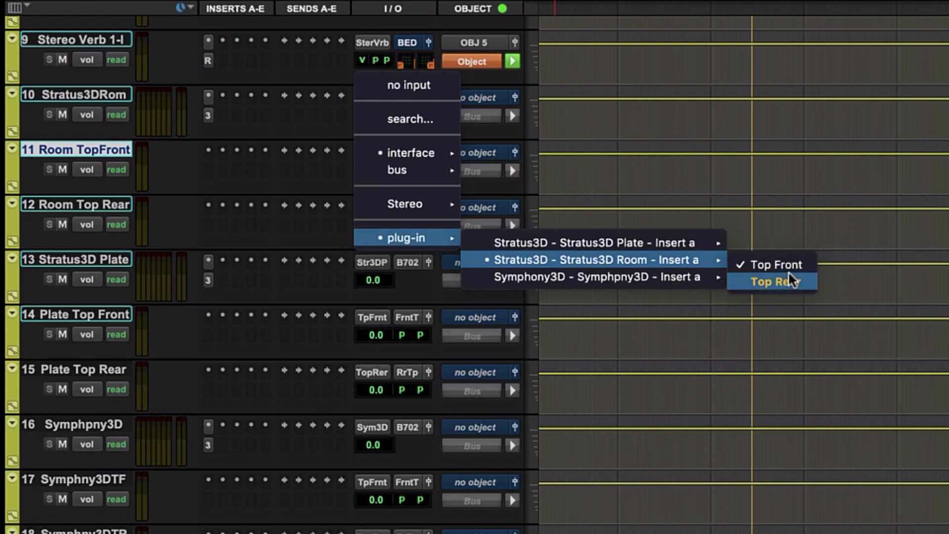
click(94, 195)
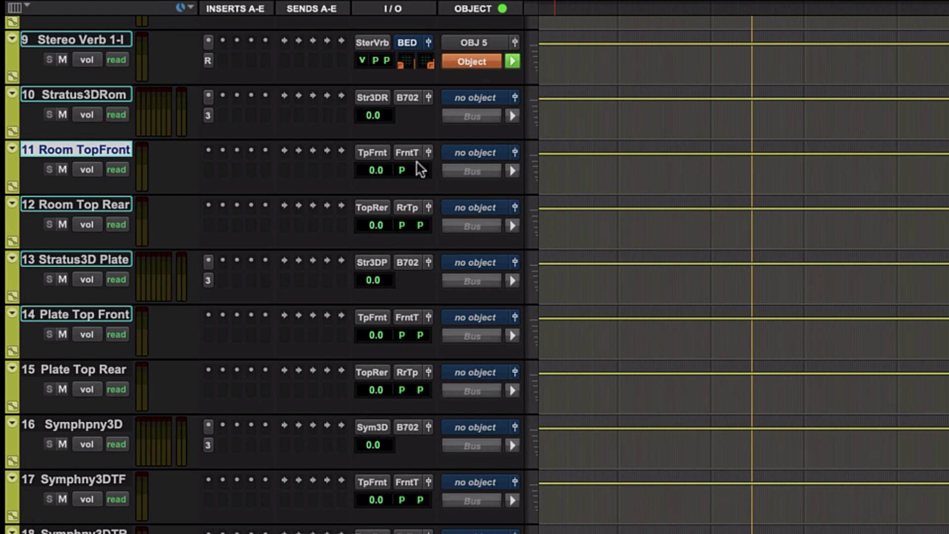
scroll(334, 131, up, 2)
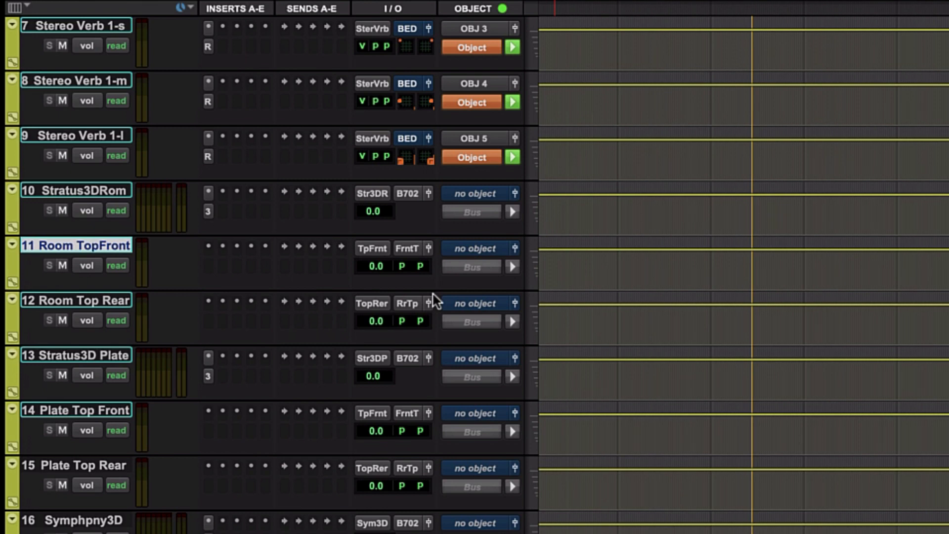
- Enlarge only BED Bus, Front Top and Rear Top to fill the Edit window, review their routing, and return to the compact track overview
key(ctrl+alt+Down)
key(ctrl+alt+Down)
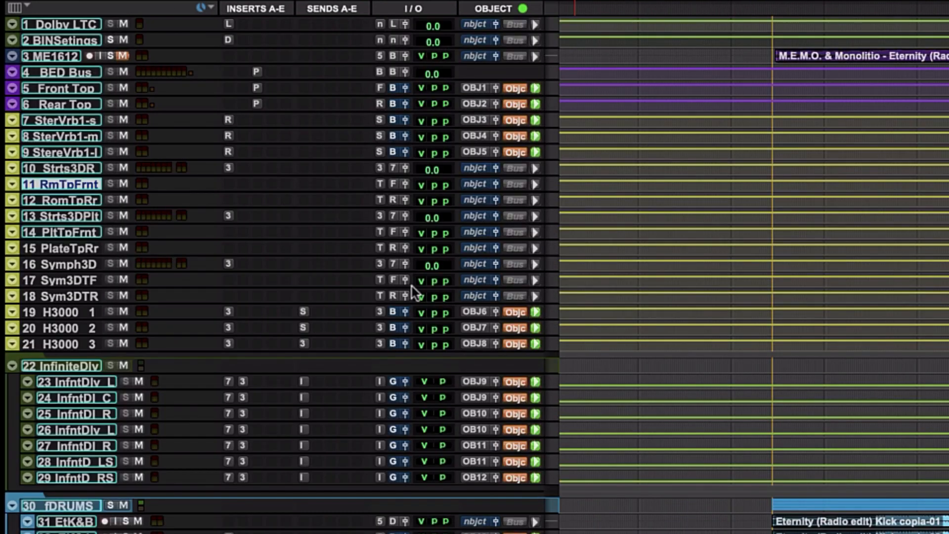
click(54, 71)
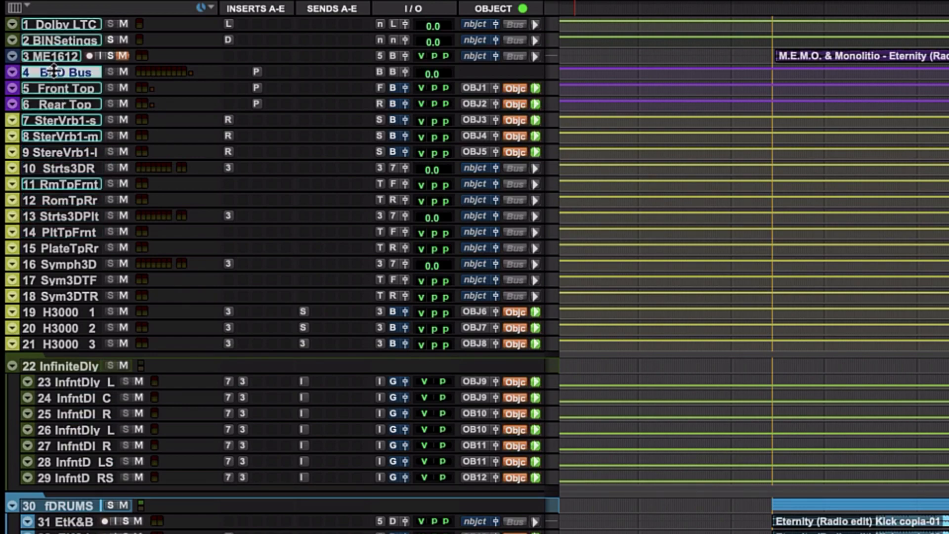
shift+click(67, 103)
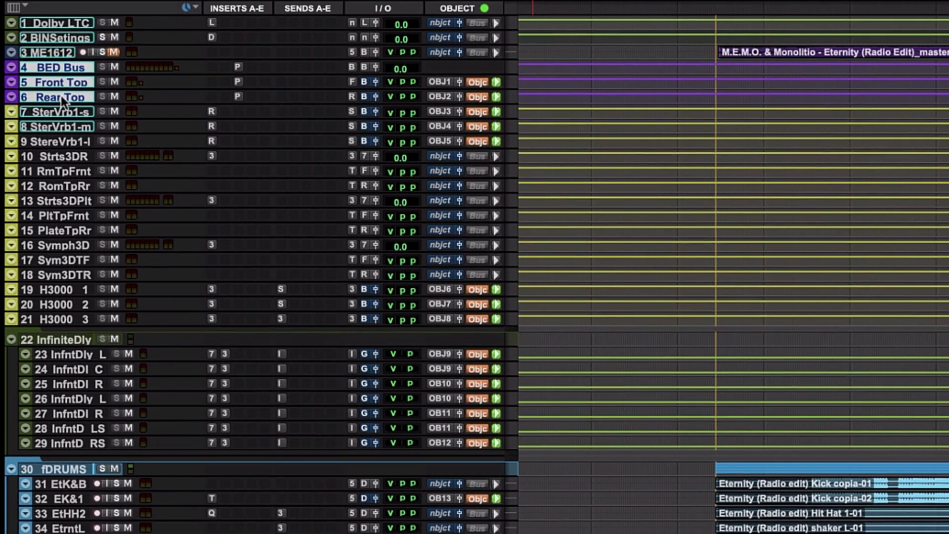
key(ctrl+alt+super+Up)
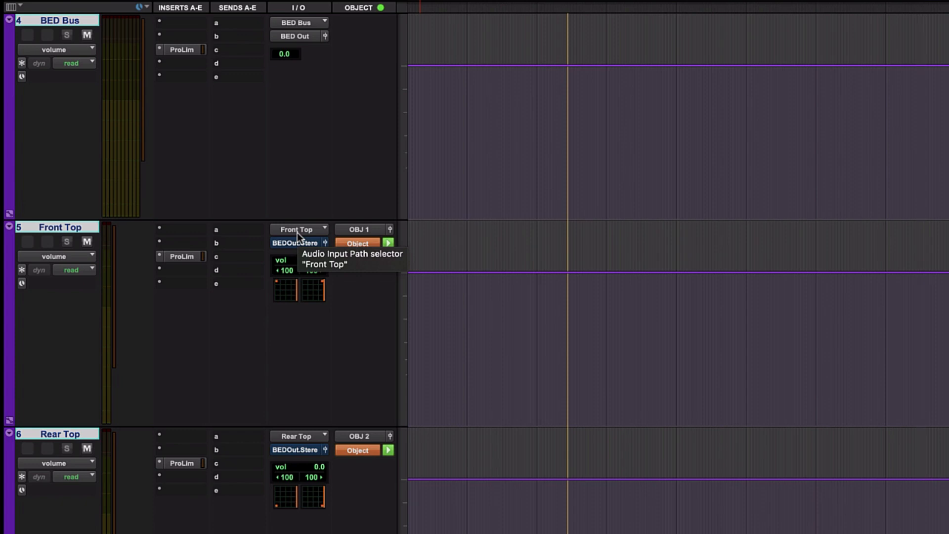
key(ctrl+alt+Down)
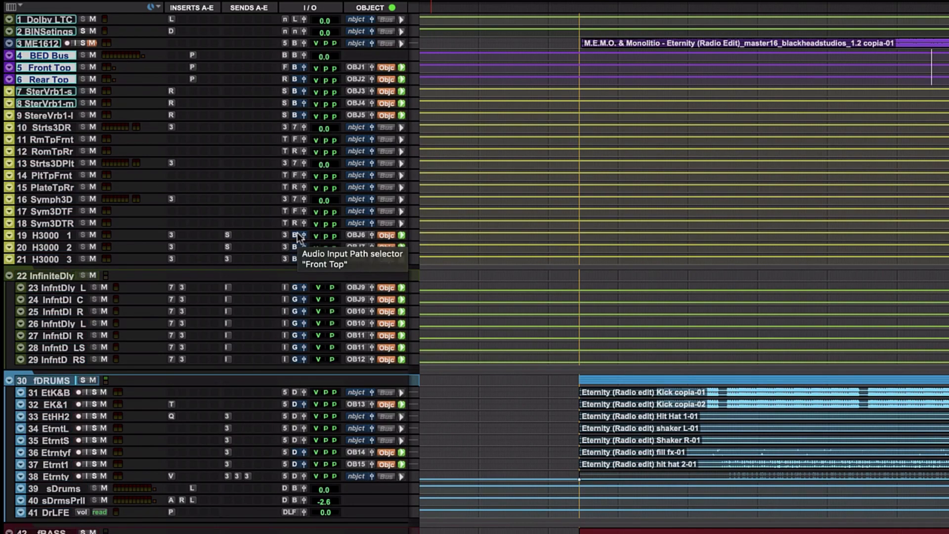
- Enlarge only the effect return tracks from Stereo Verb 1-s through H3000_ 3 to fill the Edit window
click(42, 257)
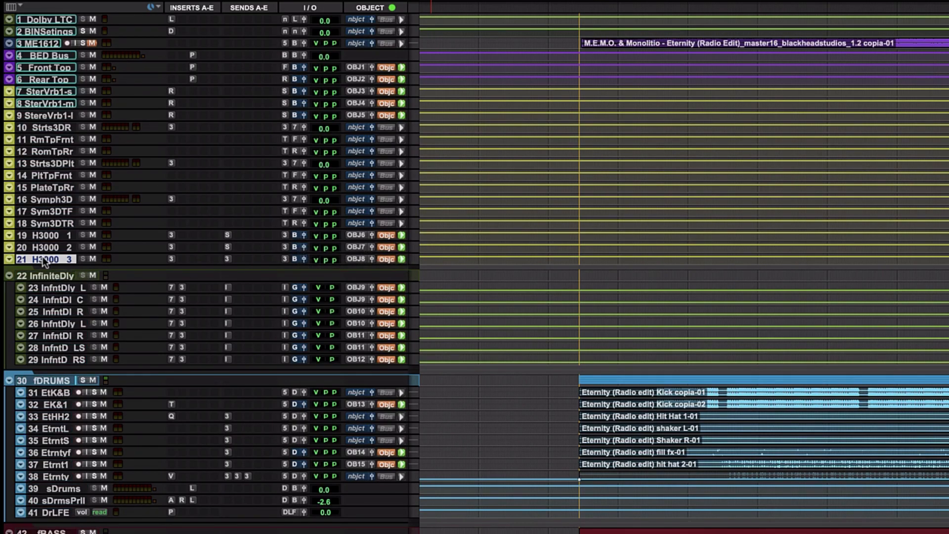
shift+click(43, 91)
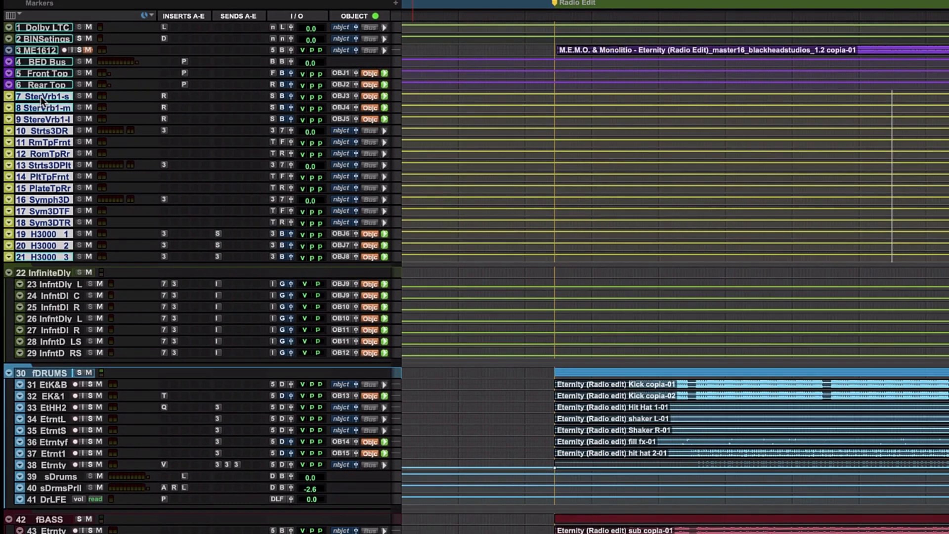
key(e)
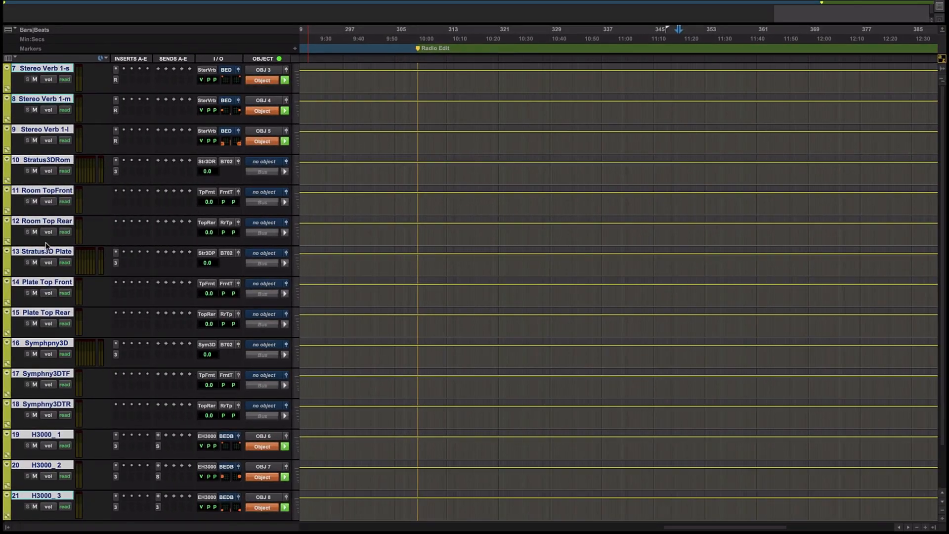
scroll(108, 220, down, 2)
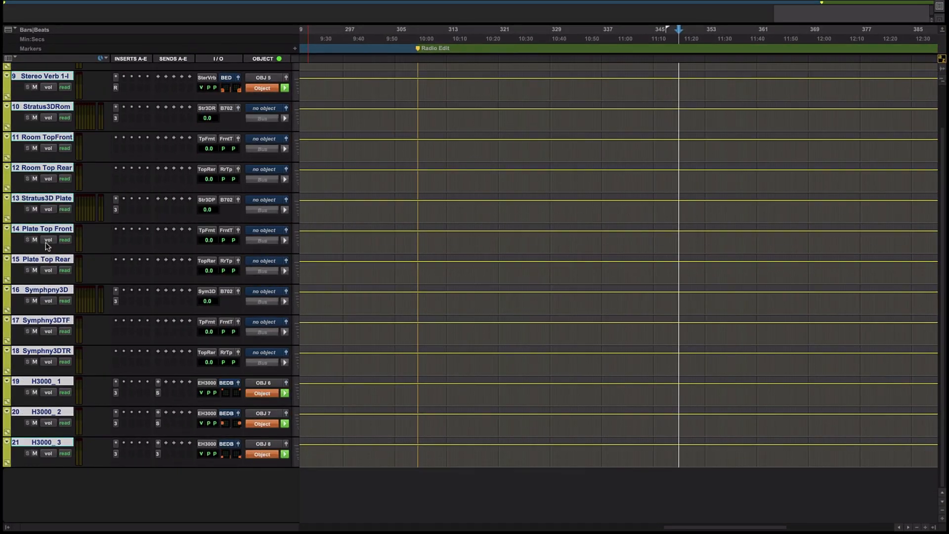
- Examine the Stratus 3D insert on Stratus3D Plate and the Symphony 3D insert on the Symphony reverb return
click(114, 211)
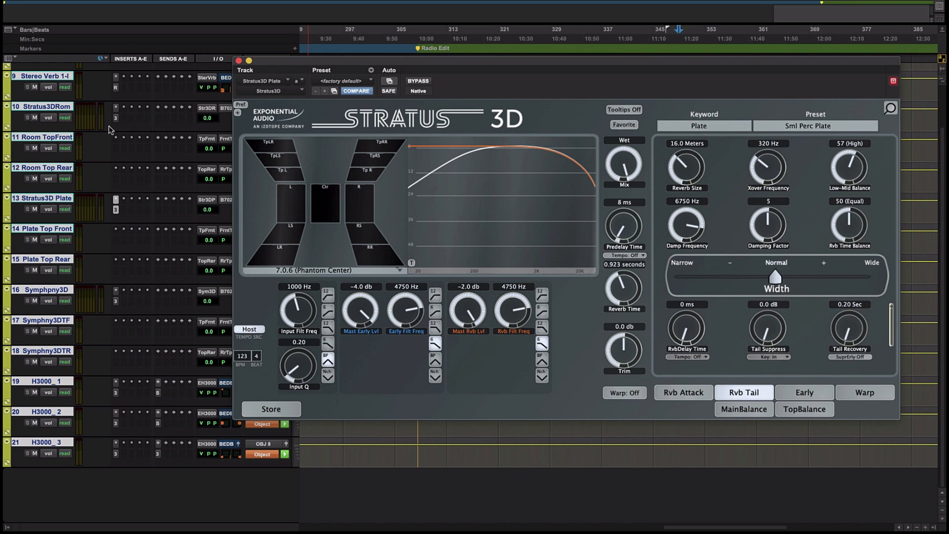
mouse_move(307, 61)
mouse_down()
mouse_move(292, 64)
mouse_move(312, 73)
mouse_up()
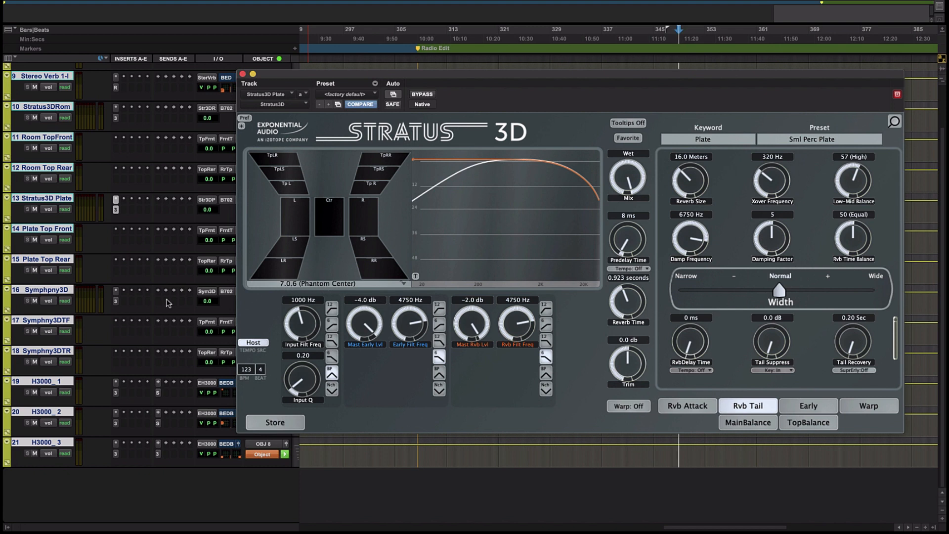
click(115, 303)
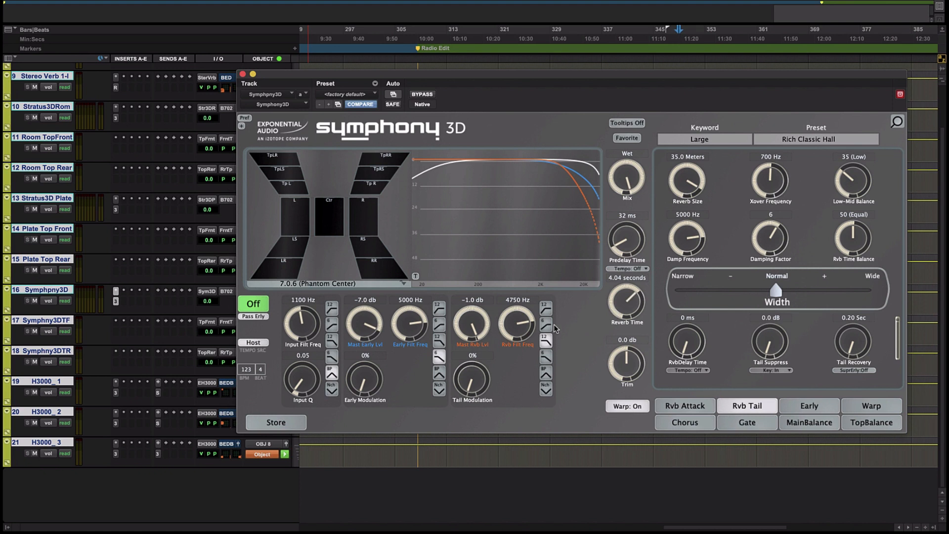
click(243, 74)
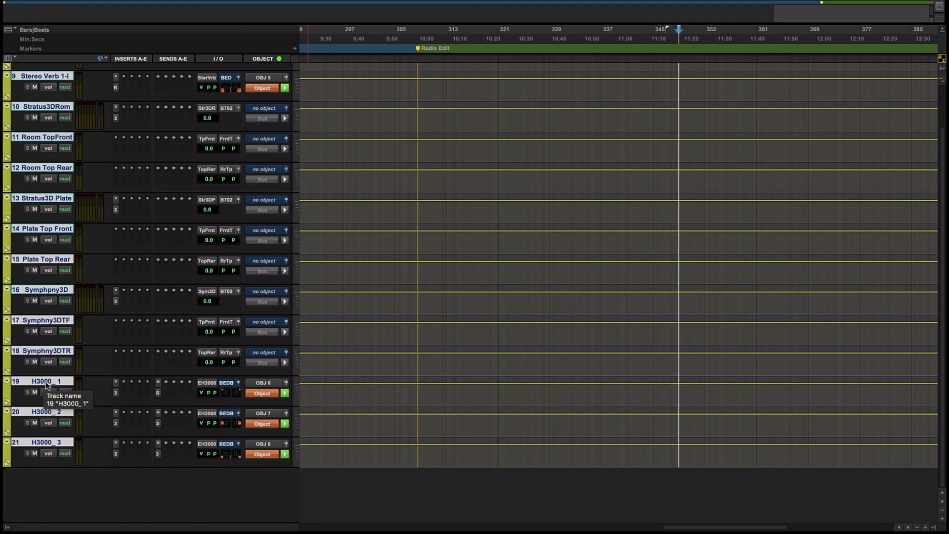
- Examine the H3000 Band Delays inserts and their presets on H3000_ 1, H3000_ 2 and H3000_ 3
click(115, 394)
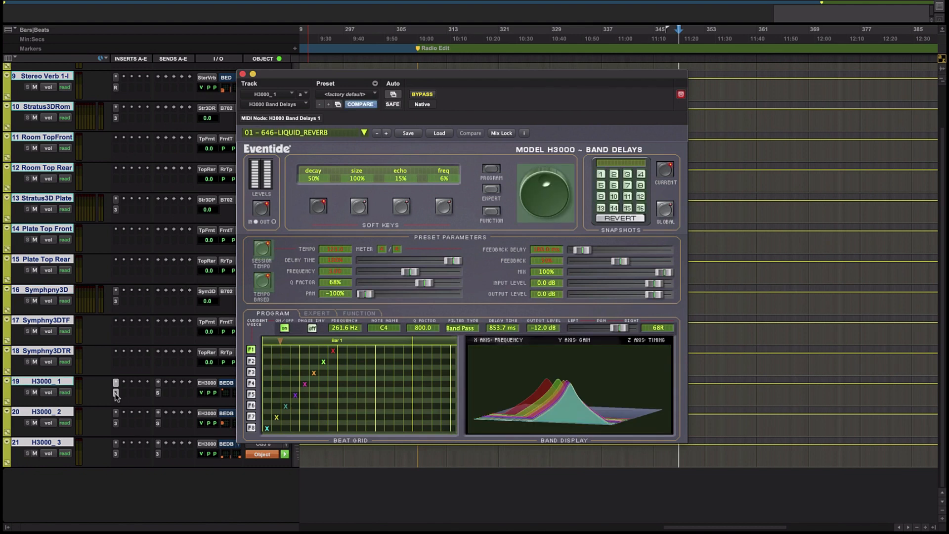
drag(334, 75, 455, 83)
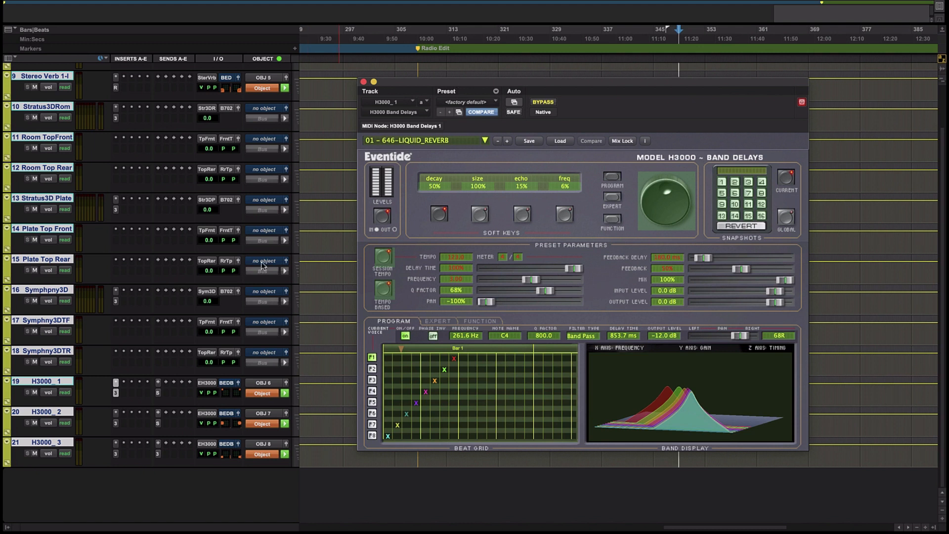
scroll(146, 308, up, 2)
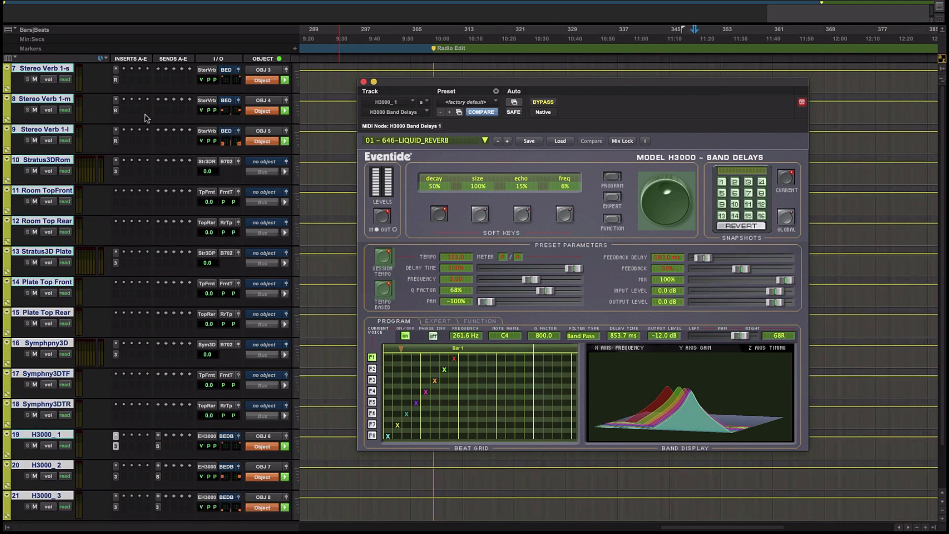
scroll(118, 184, down, 2)
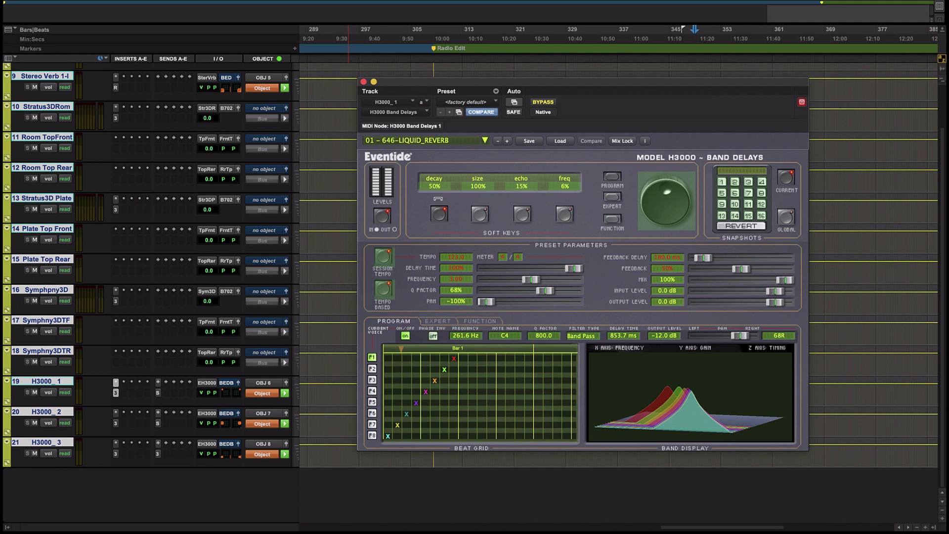
click(115, 423)
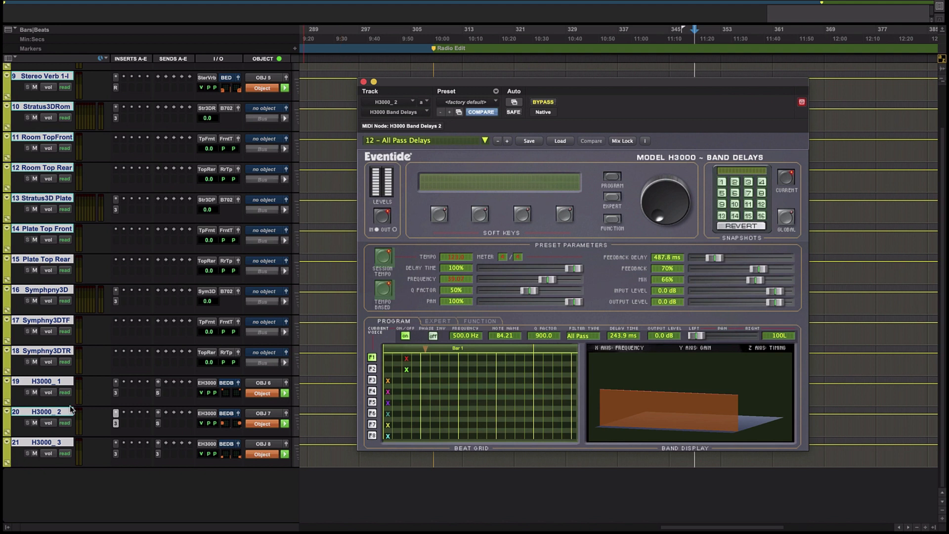
click(116, 455)
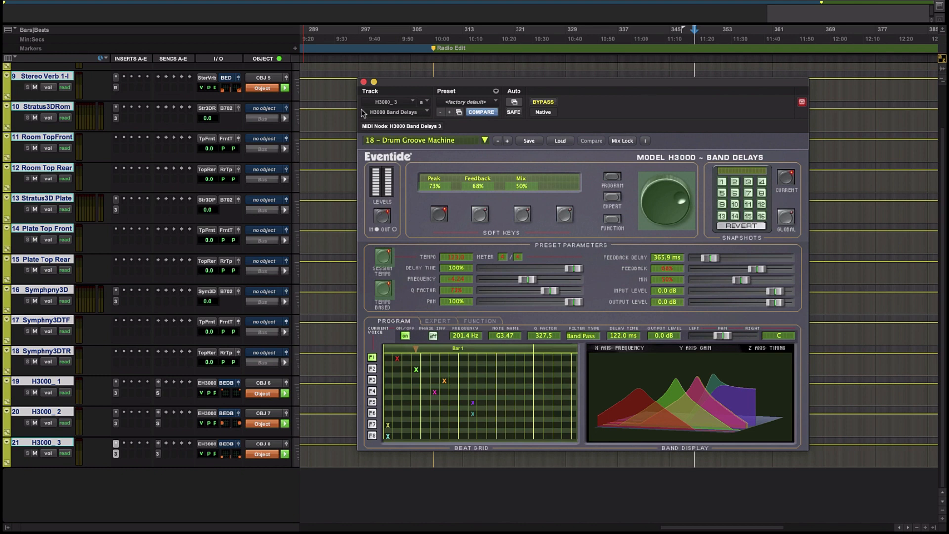
click(364, 82)
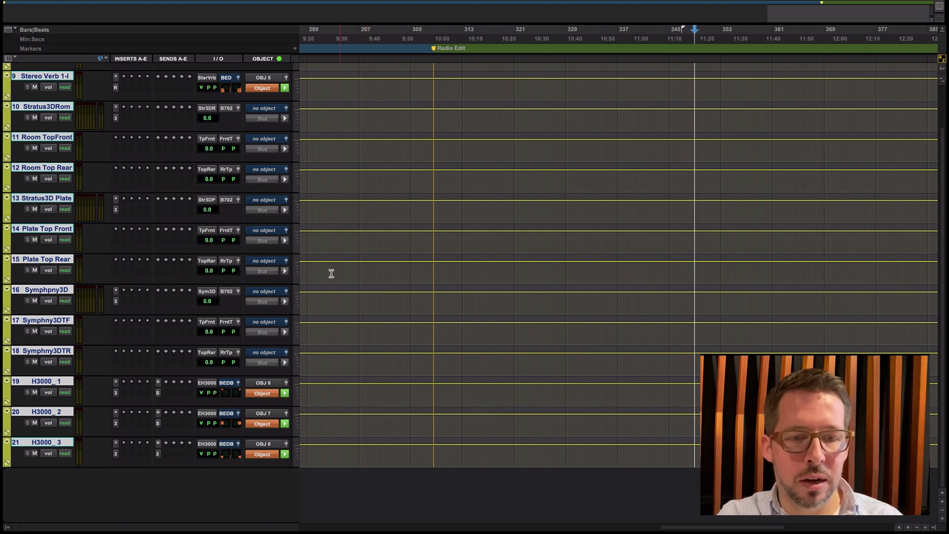
- Examine the object panning of H3000_ 1 and review the routing of all the effect returns
click(239, 384)
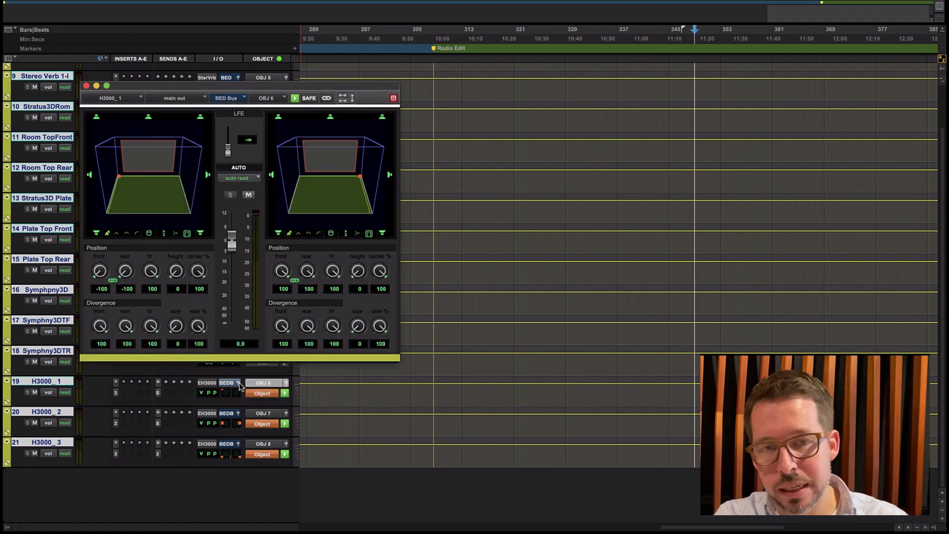
click(87, 86)
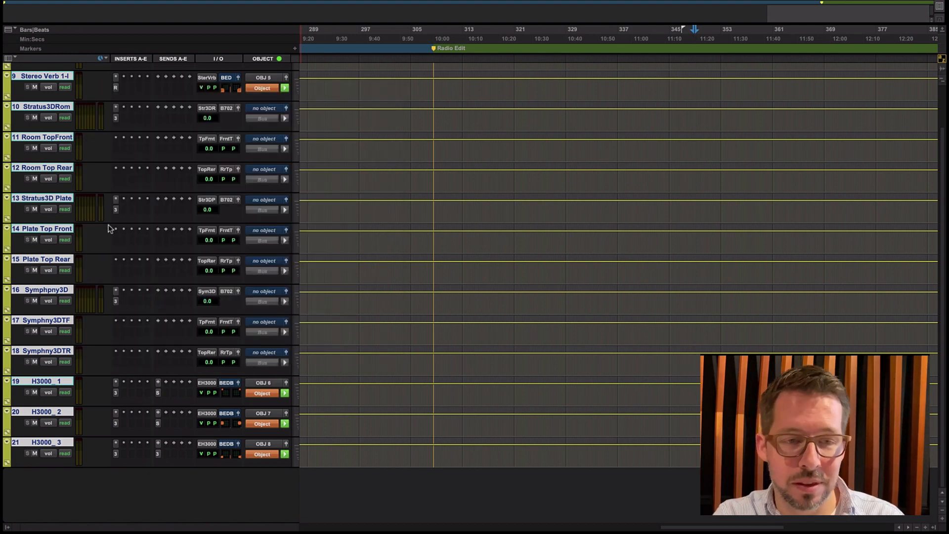
scroll(110, 384, up, 2)
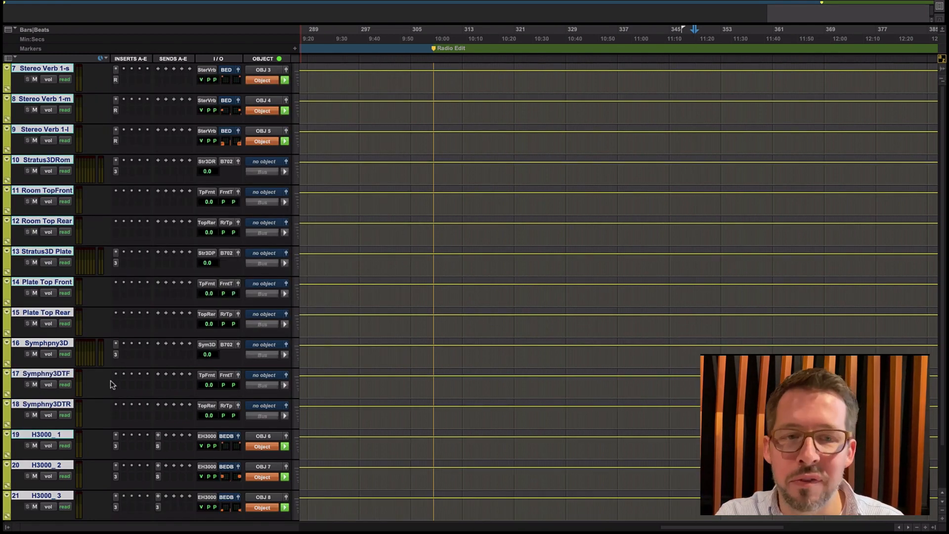
scroll(110, 384, down, 2)
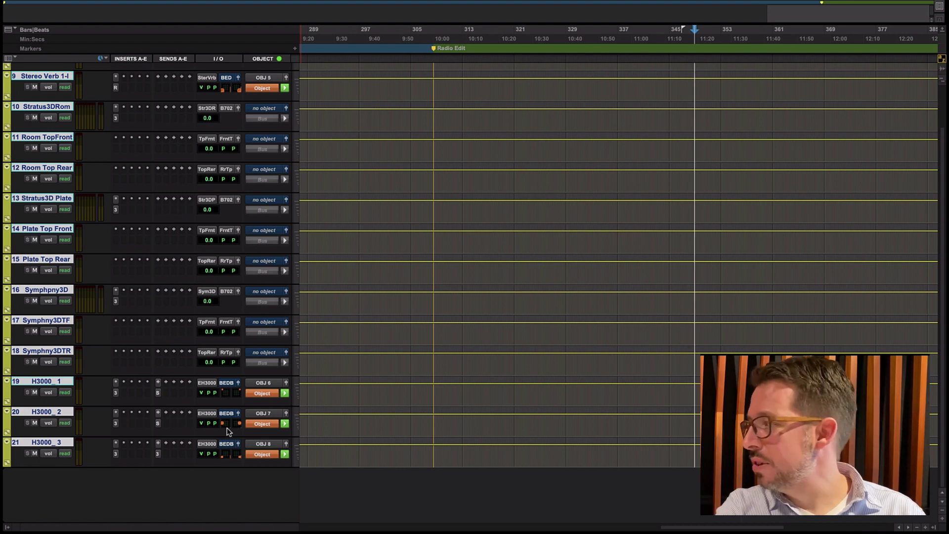
scroll(229, 432, up, 2)
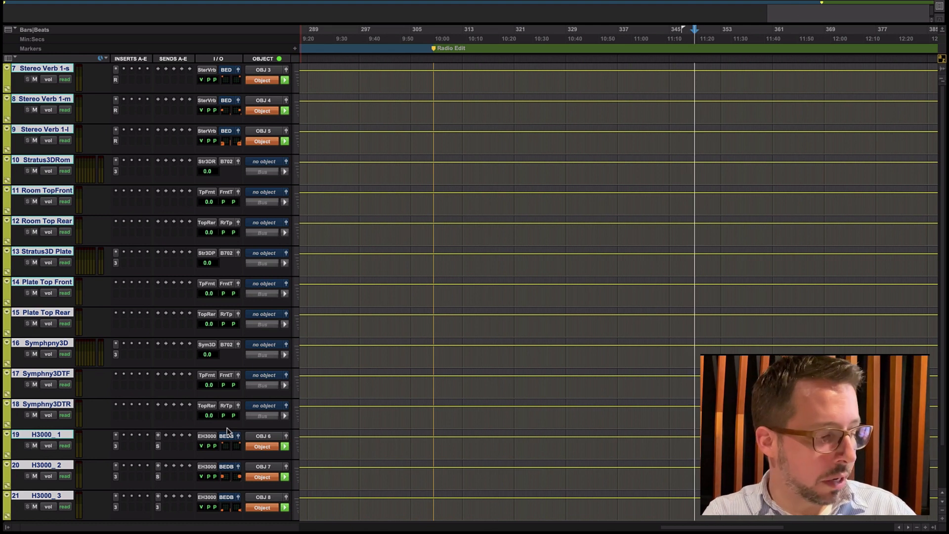
- Restore the compact track overview and enlarge only the InfiniteDelay folder and its seven delay tracks to fill the Edit window
key(ctrl+alt+Down)
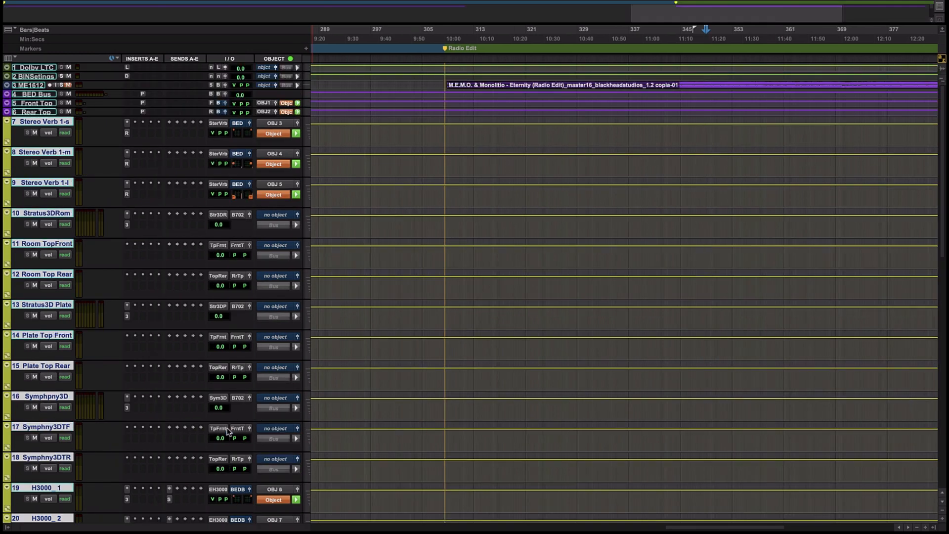
click(36, 259)
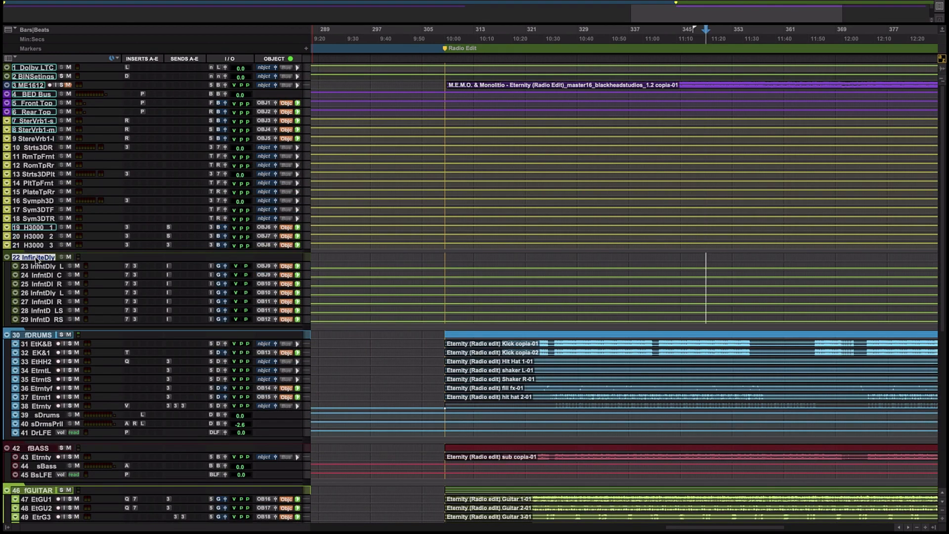
shift+click(42, 320)
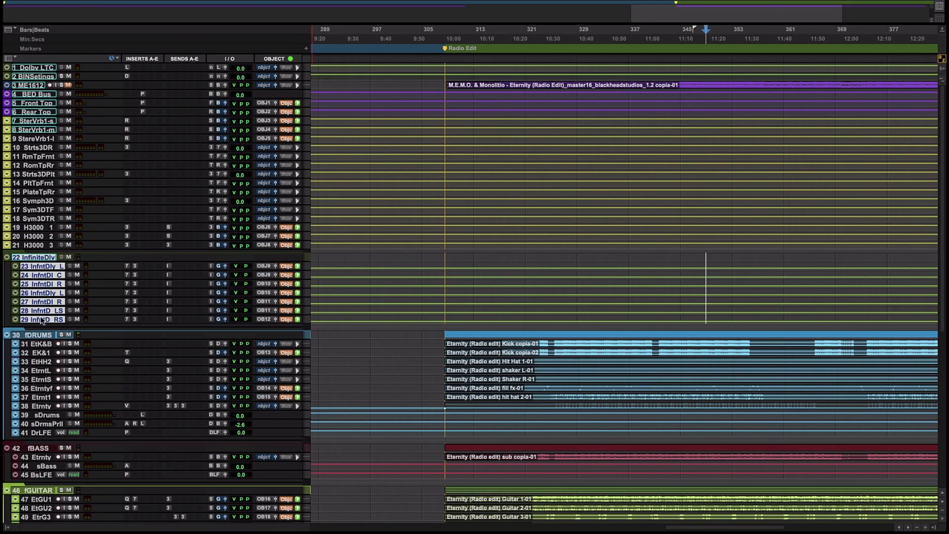
key(ctrl+alt+super+f)
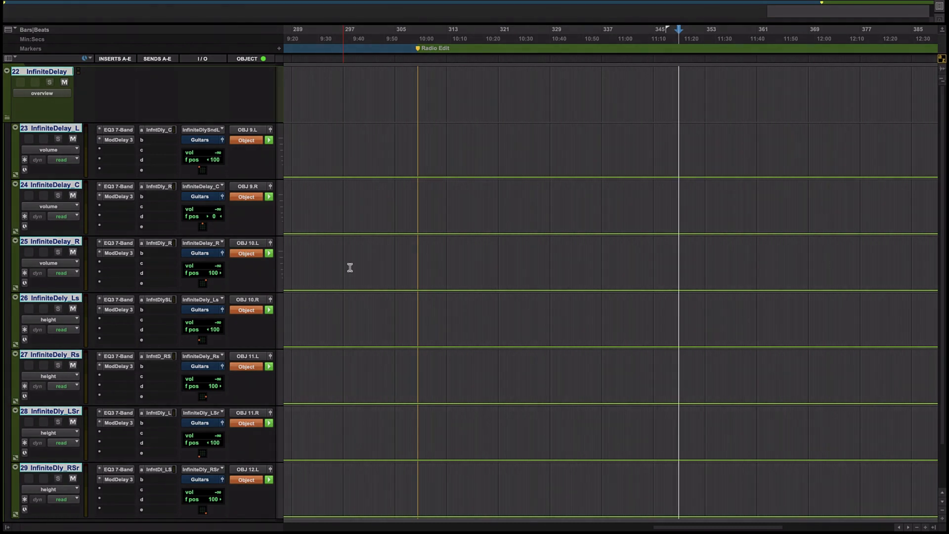
scroll(350, 267, down, 2)
scroll(350, 268, up, 2)
scroll(350, 268, left, 2)
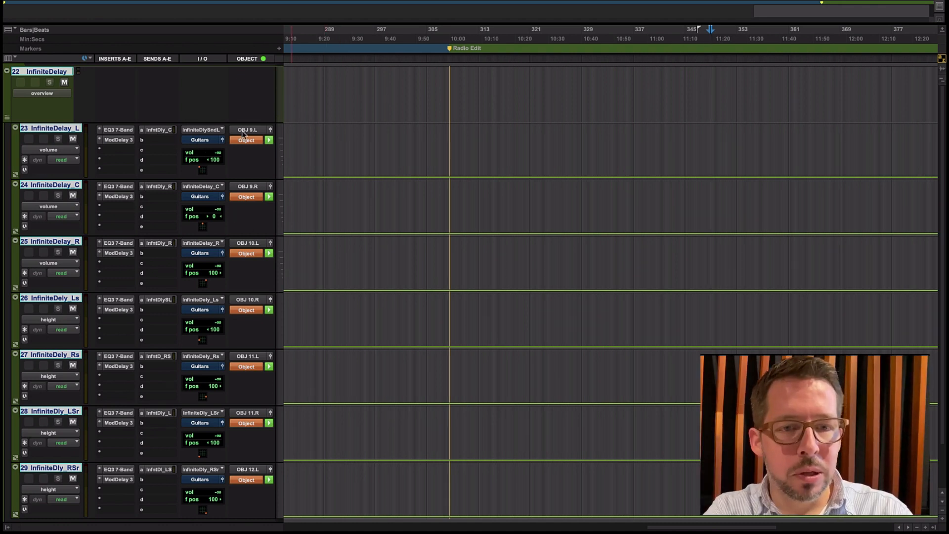
- Examine the object panner positions of InfiniteDelay L, C, R, Ls and Rs one after another
click(231, 142)
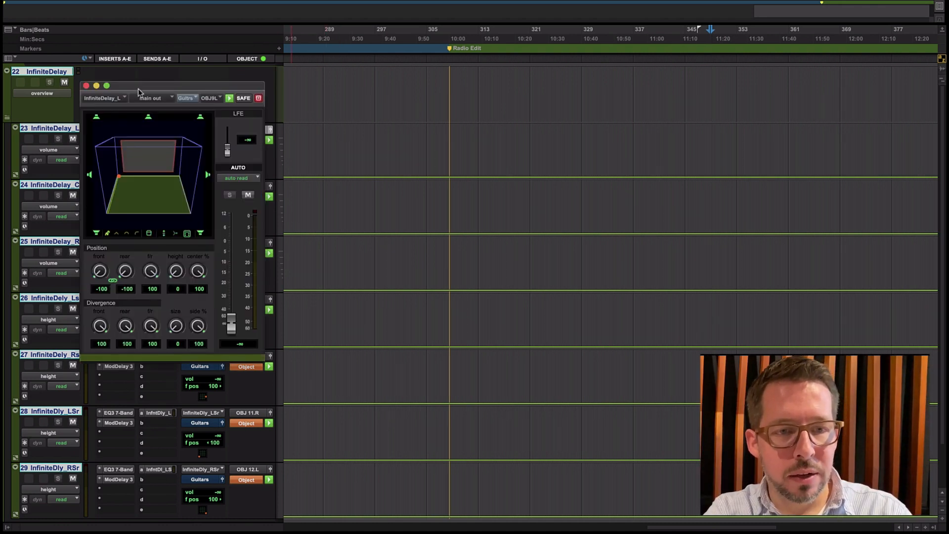
drag(135, 88, 67, 0)
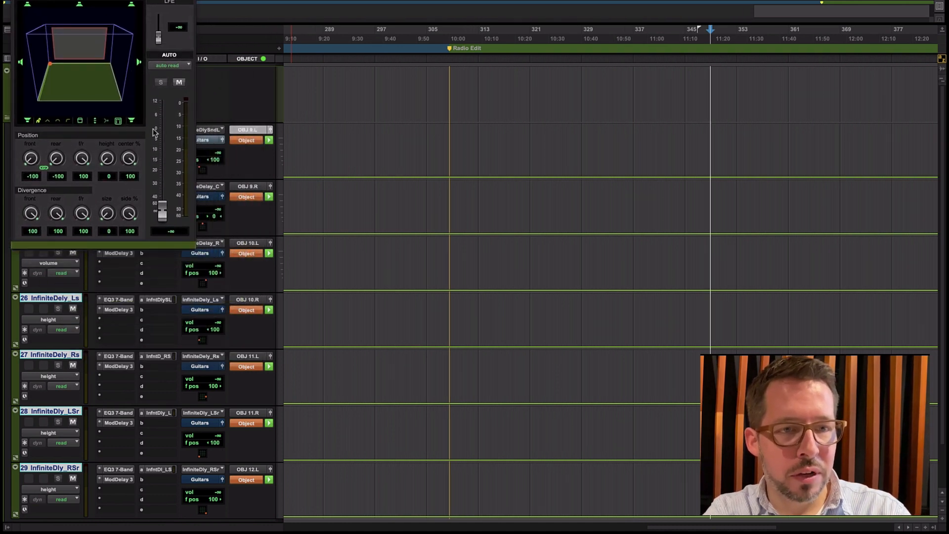
click(222, 196)
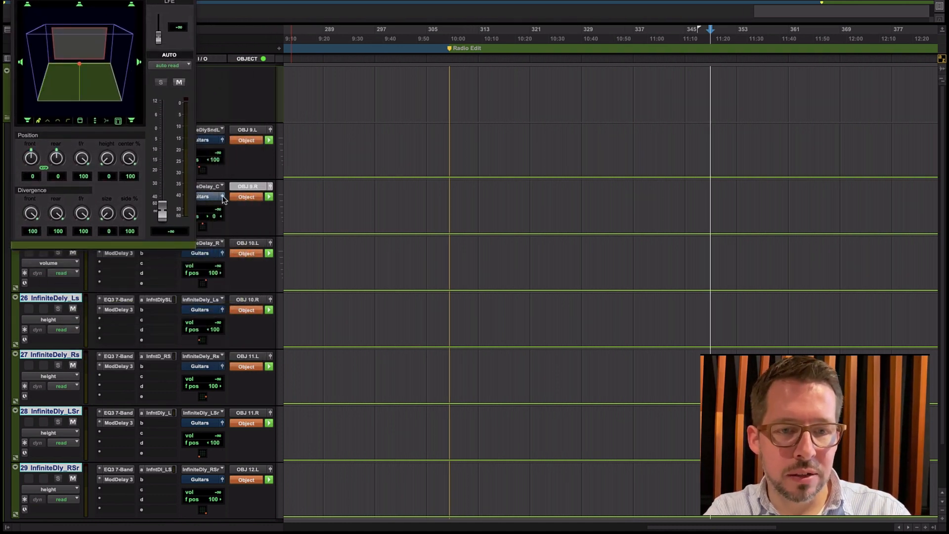
click(222, 256)
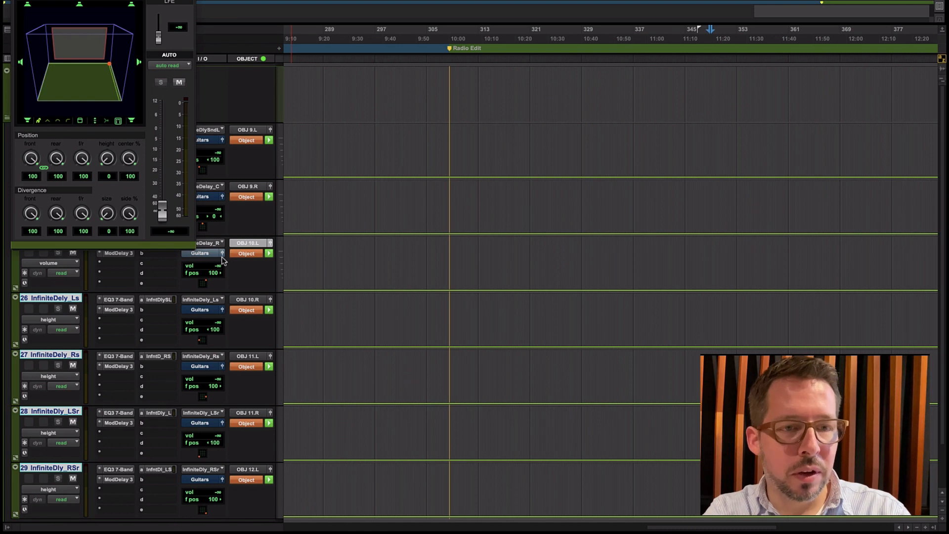
click(222, 310)
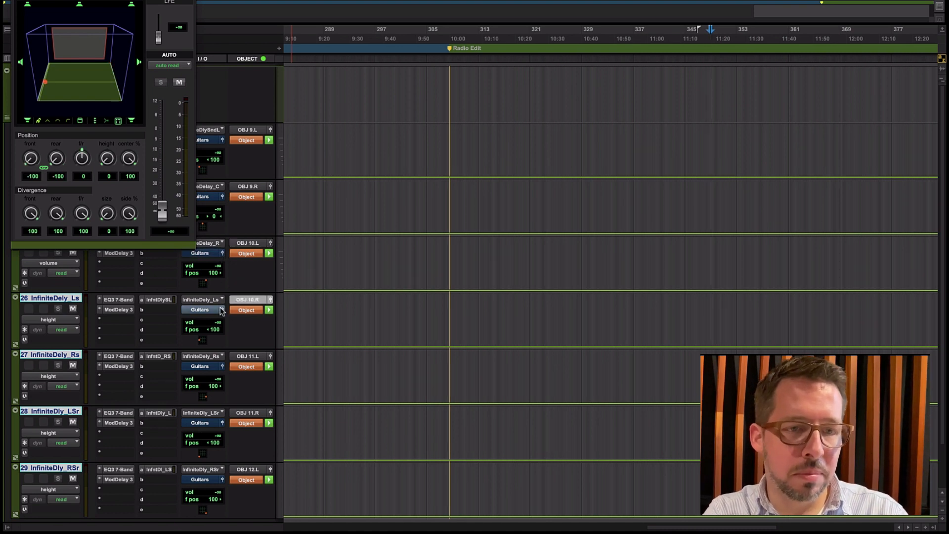
click(222, 367)
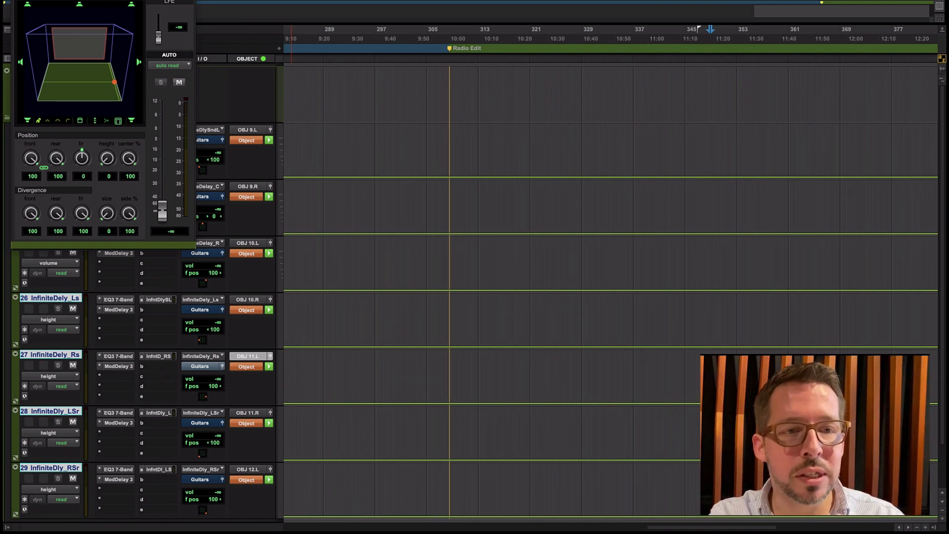
key(super+w)
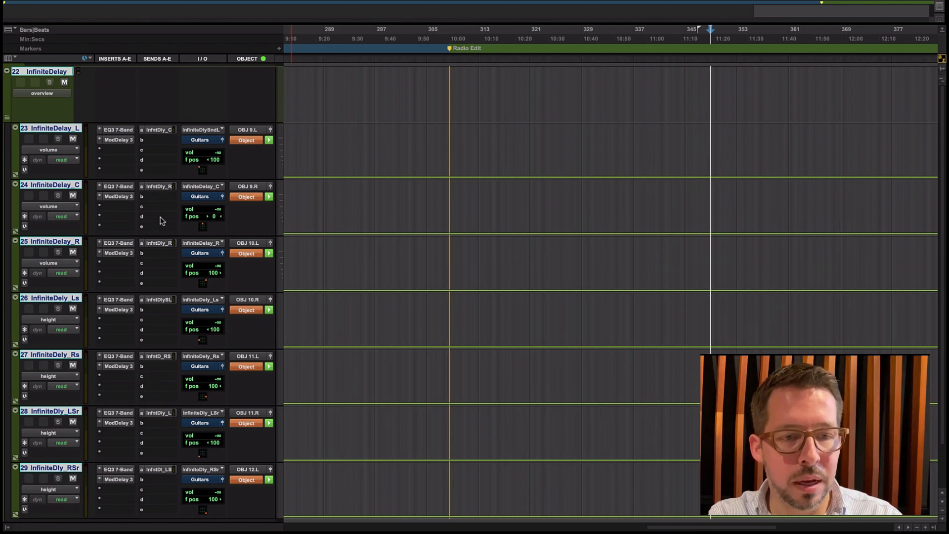
- Examine the Mod Delay III settings inserted on the InfiniteDelay_R track, and close the plug-in window
scroll(155, 215, down, 2)
scroll(158, 217, left, 1)
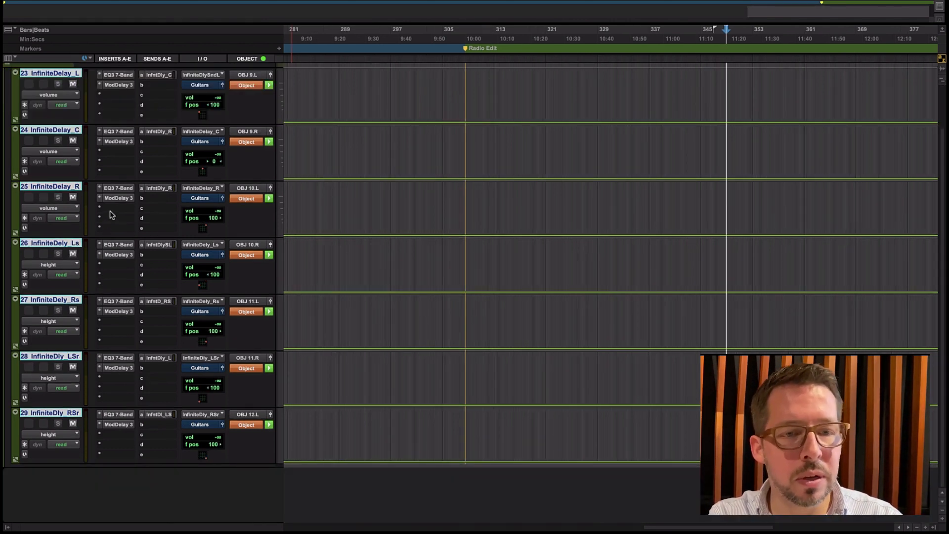
click(118, 198)
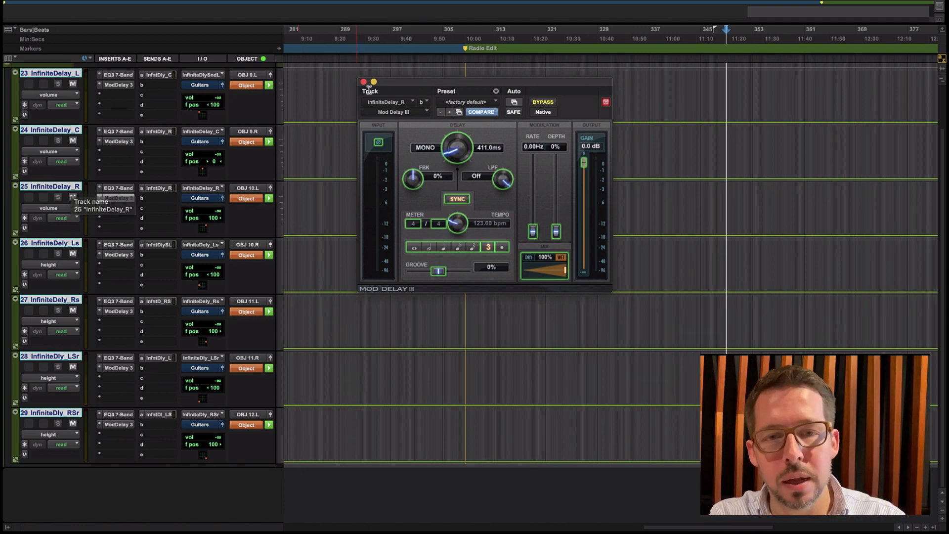
drag(402, 90, 448, 117)
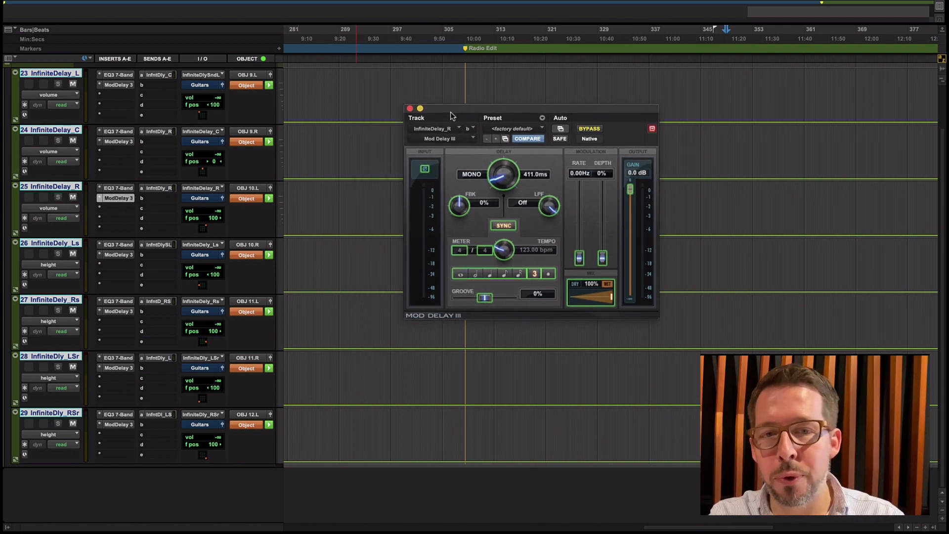
click(410, 109)
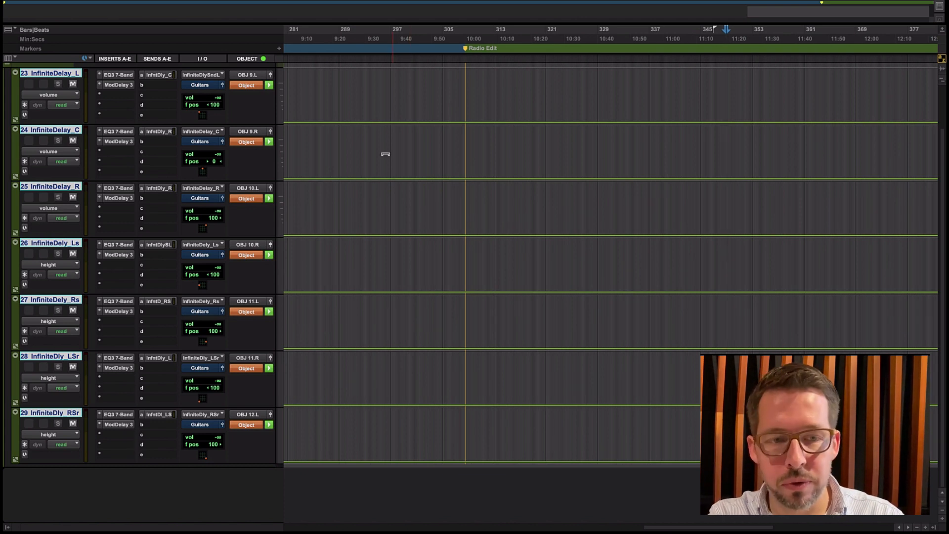
- Shrink the InfiniteDelay folder and its seven delay tracks back to the compact height
scroll(360, 213, up, 2)
scroll(346, 207, left, 2)
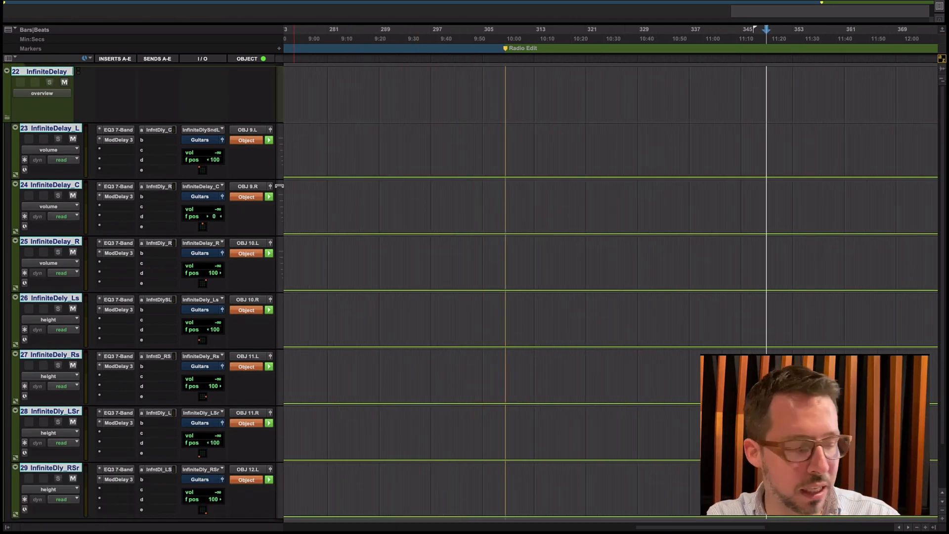
scroll(279, 186, up, 5)
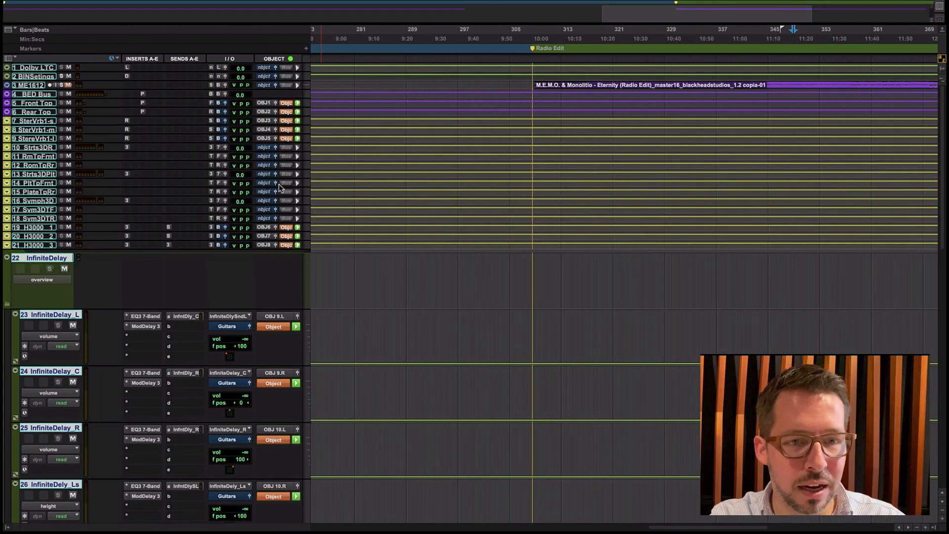
key(ctrl+Down)
scroll(466, 235, down, 1)
scroll(466, 236, left, 1)
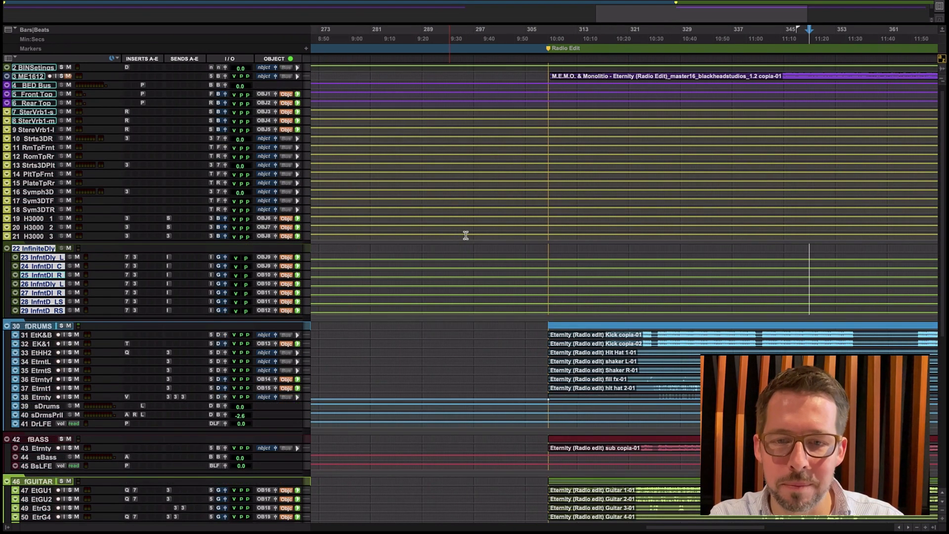
scroll(466, 235, up, 1)
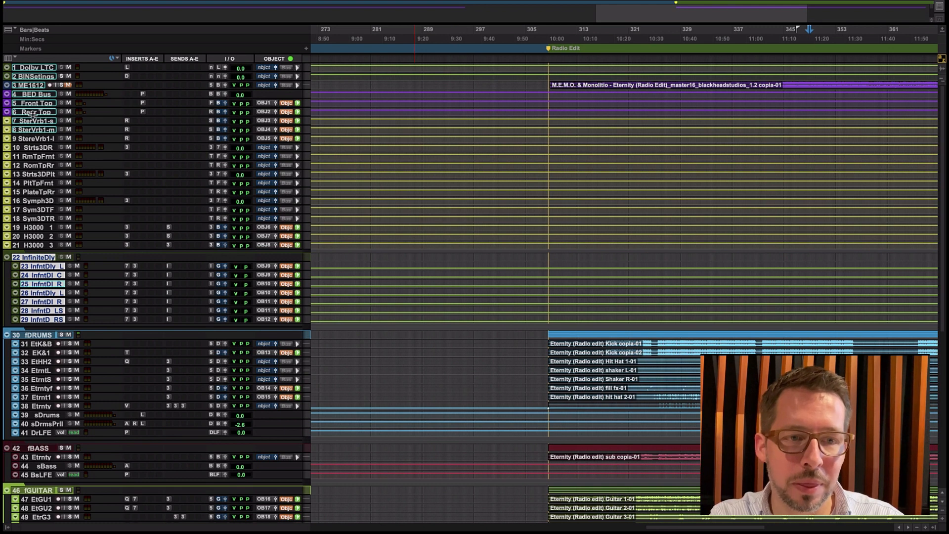
- Enlarge only the BIN Settings track so its insert and routing can be read
click(32, 76)
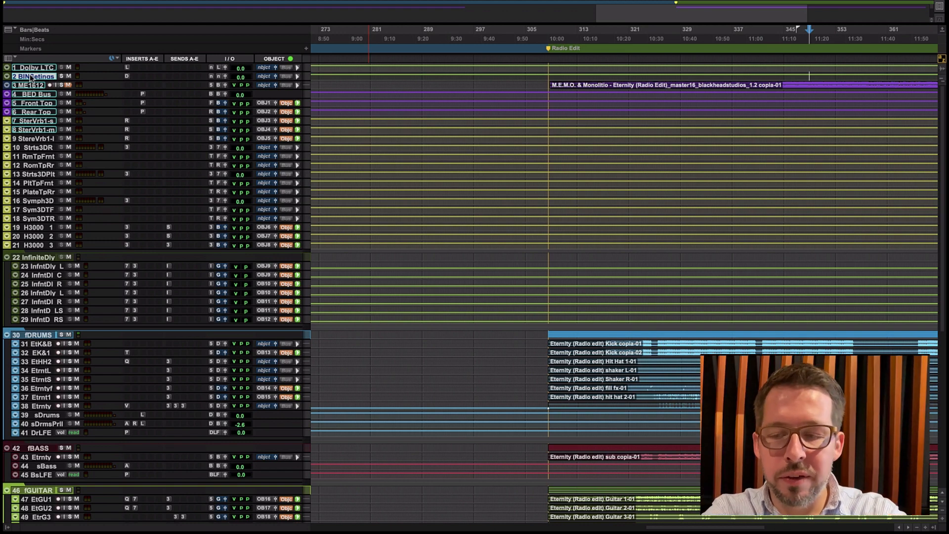
key(ctrl+Down)
key(ctrl+Down)
key(ctrl+Down)
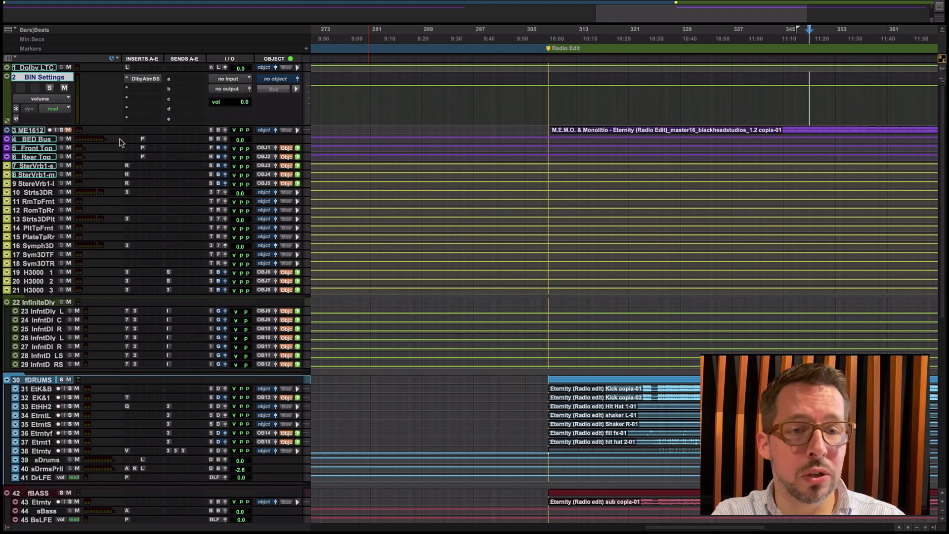
- Switch to the Dolby Atmos Renderer and review the Binaural Render mode settings of the bed and object inputs, leaving them unchanged
key(ctrl+Right)
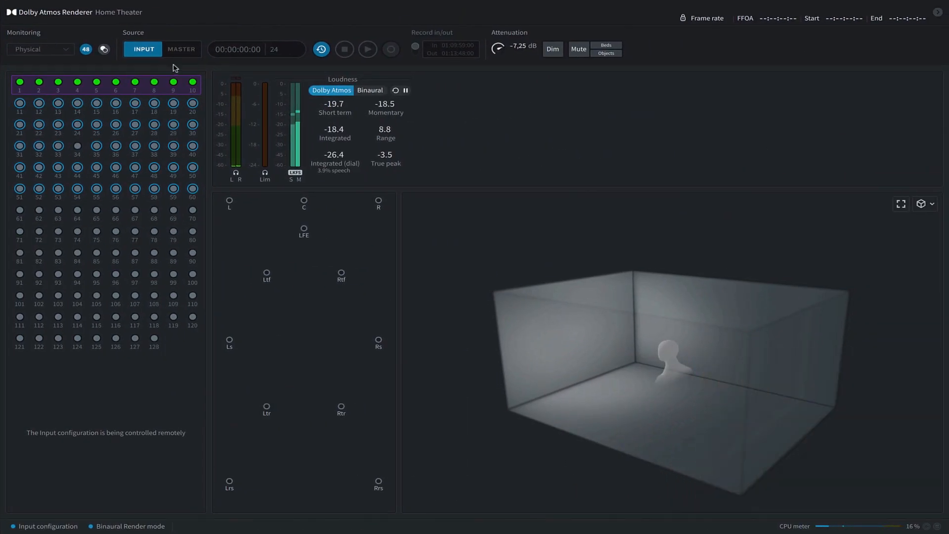
click(76, 5)
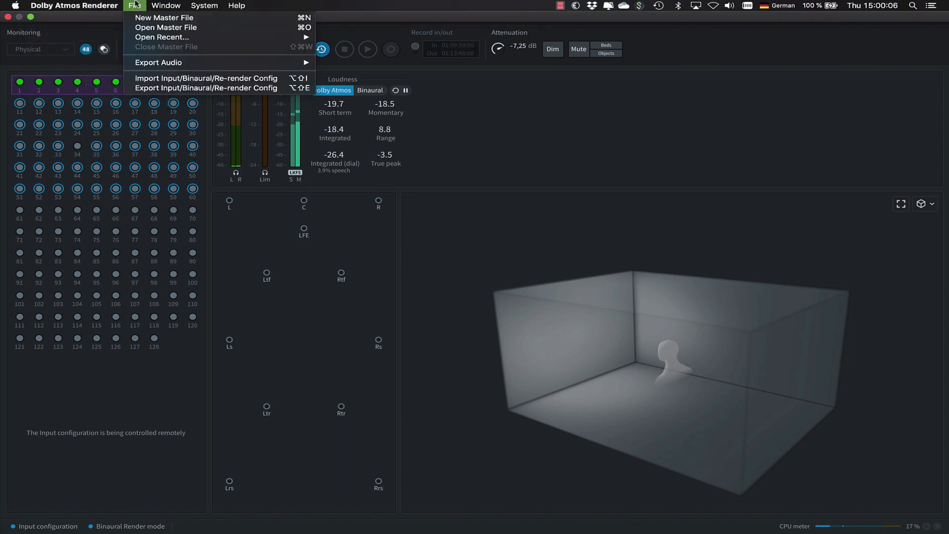
mouse_move(165, 5)
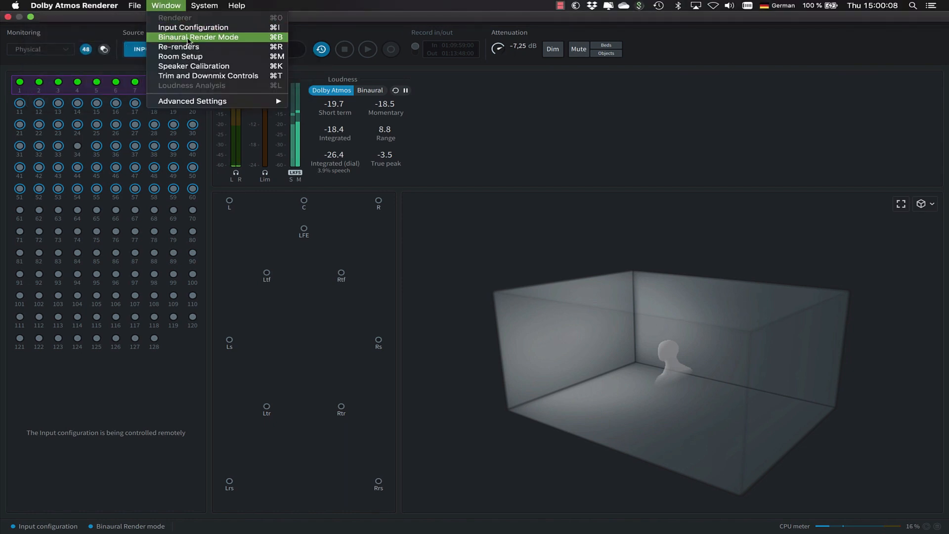
click(191, 39)
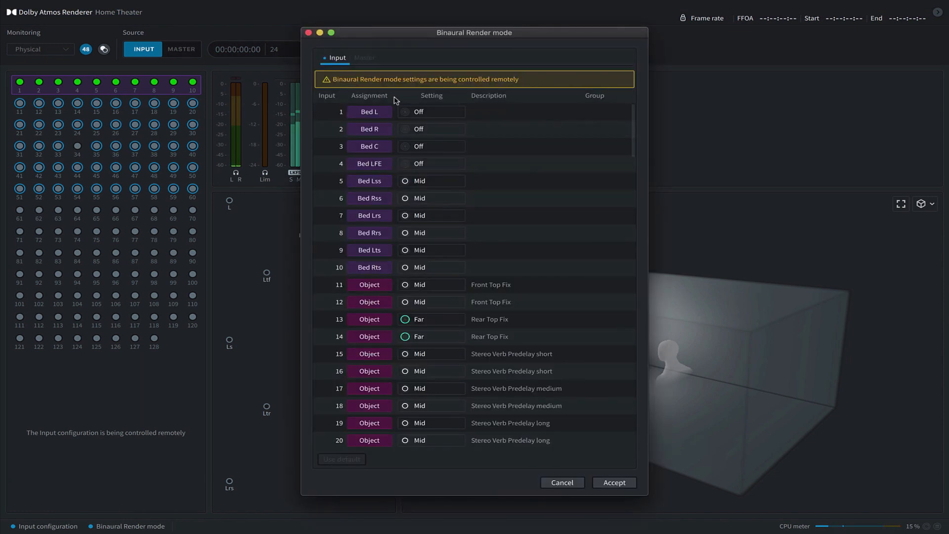
scroll(457, 304, down, 3)
scroll(457, 304, down, 1)
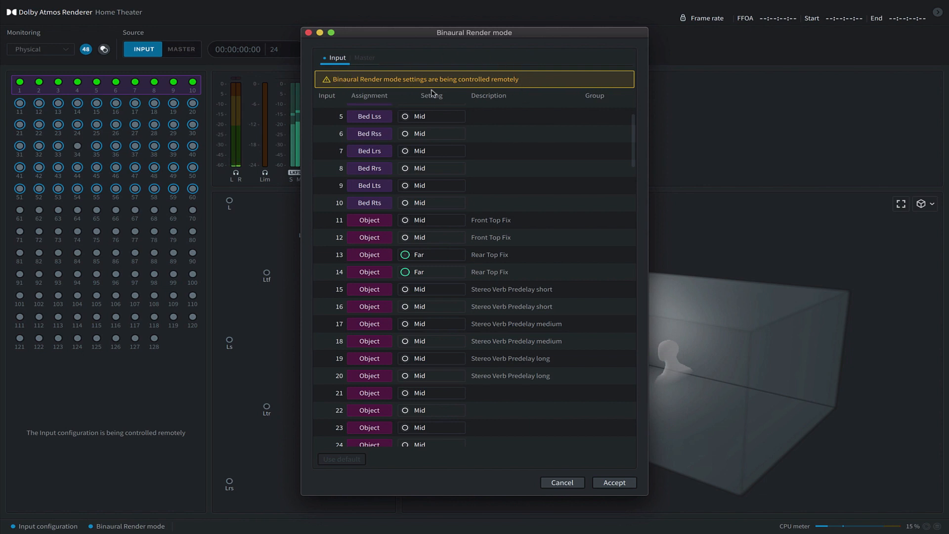
click(549, 483)
- Switch back to Pro Tools and review the input list in the Dolby Atmos Binaural Settings plug-in on the BIN Settings track
key(ctrl+Left)
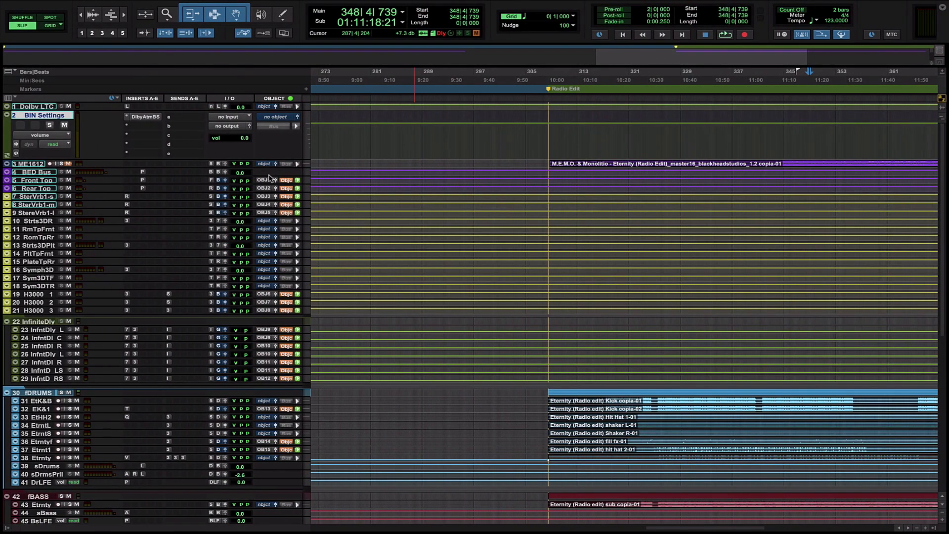
click(145, 117)
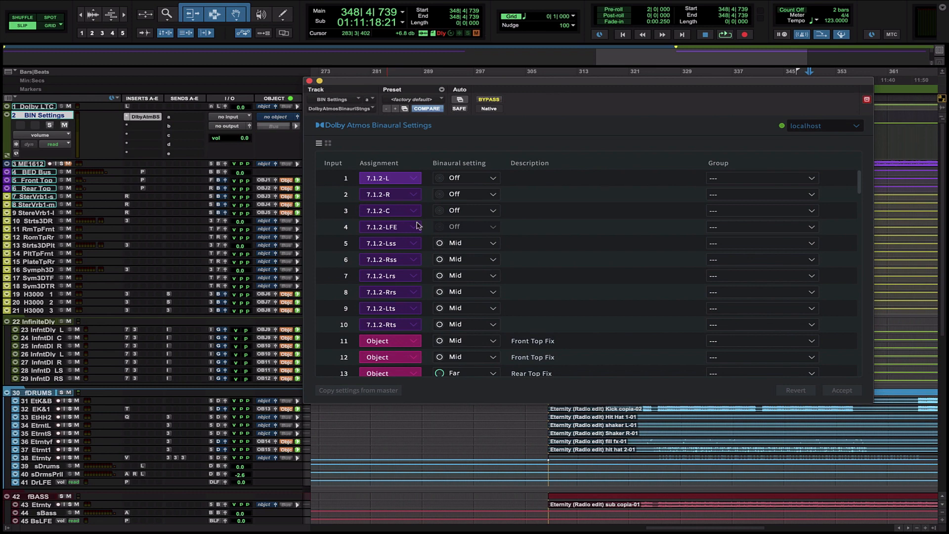
scroll(442, 257, down, 1)
scroll(443, 258, down, 10)
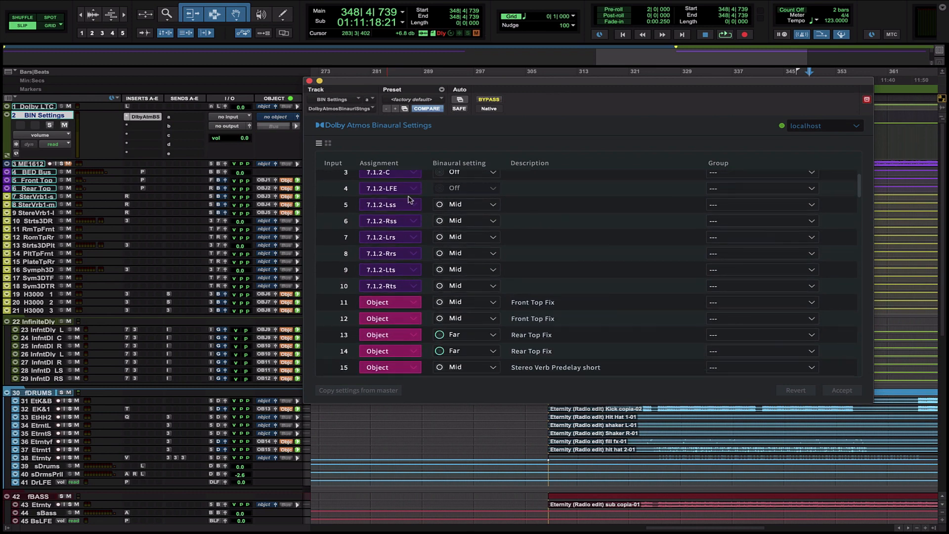
scroll(388, 225, down, 20)
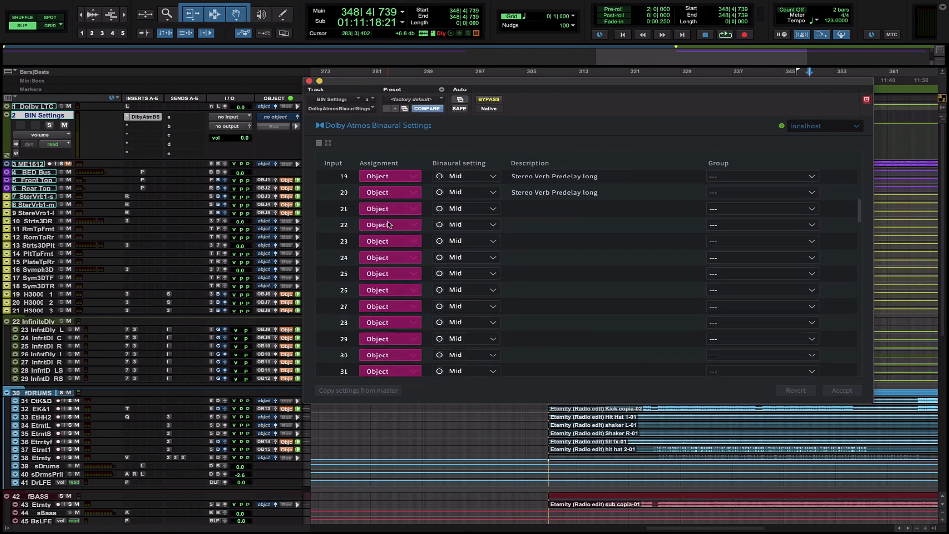
scroll(388, 225, up, 20)
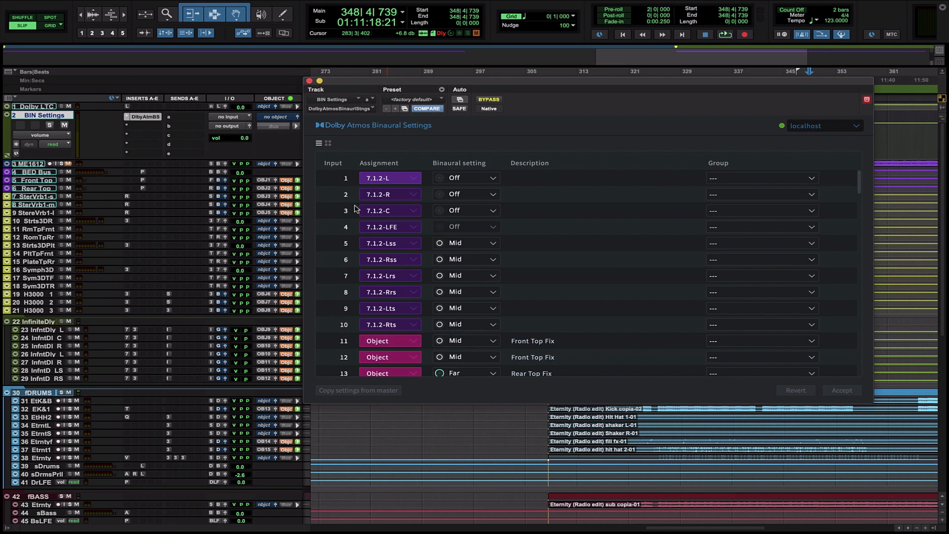
- Examine the binaural setting options for input 1, the 7.1.2-L bed channel, keeping it at Off
click(465, 182)
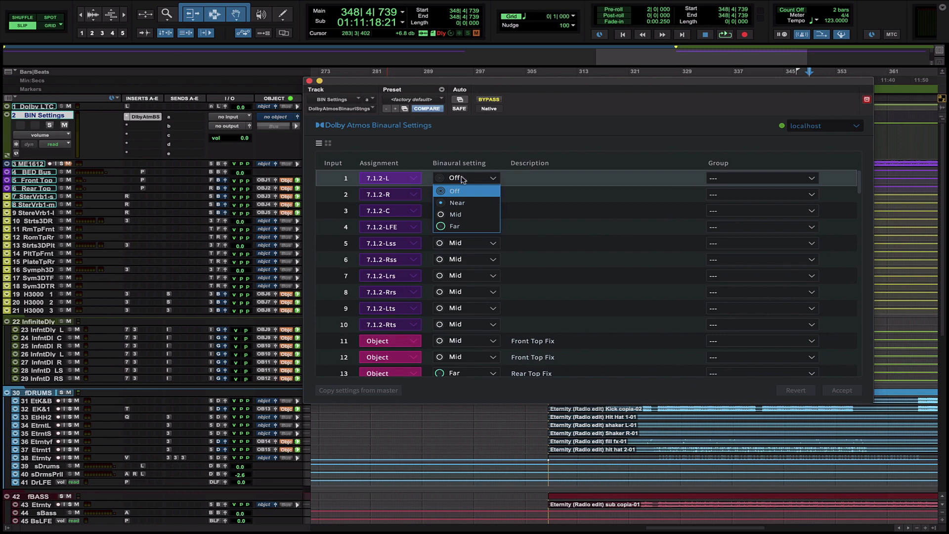
click(461, 191)
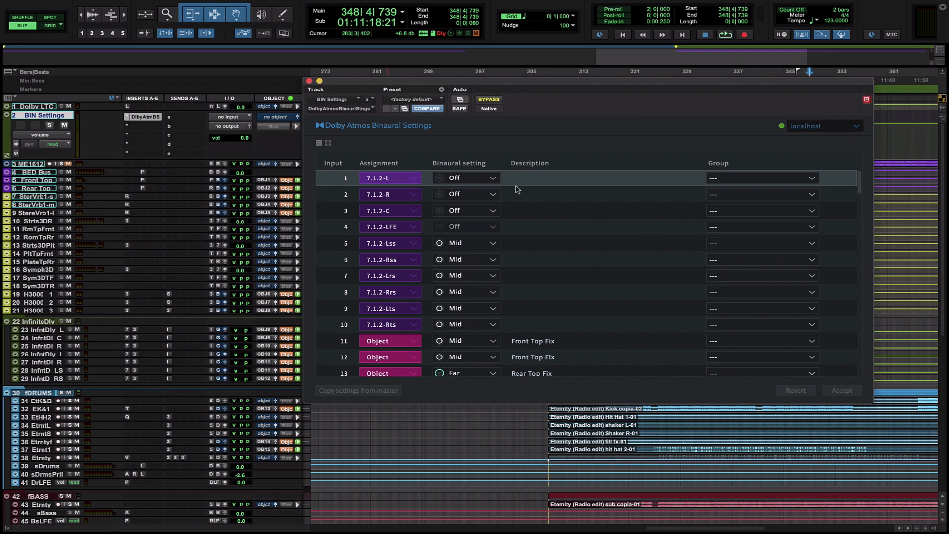
click(482, 179)
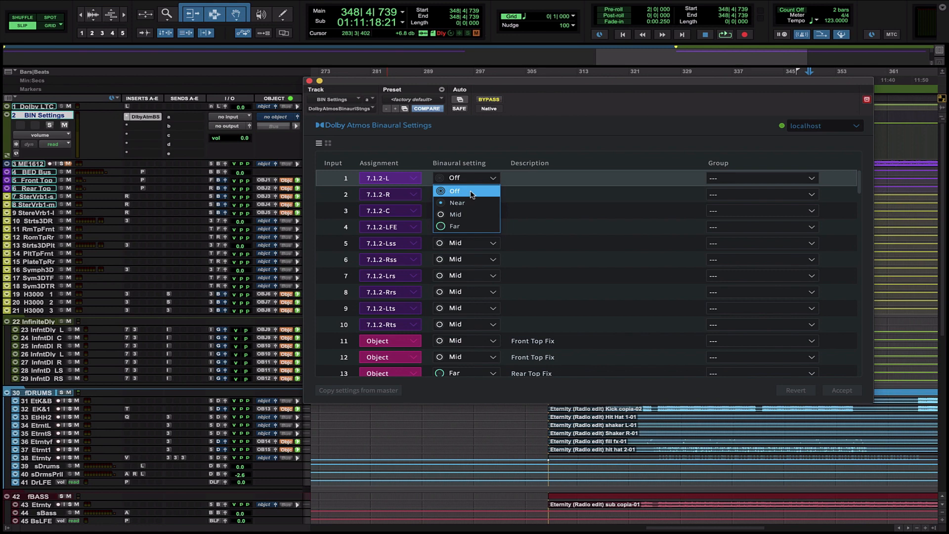
click(472, 192)
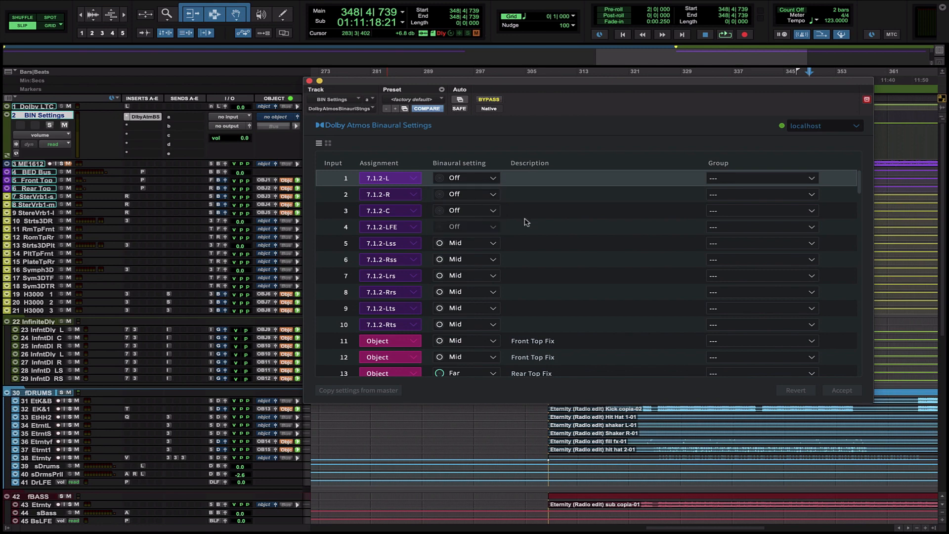
- Review the binaural settings of the remaining bed channels and the object inputs, including the options for input 35
scroll(526, 222, down, 1)
scroll(527, 222, down, 1)
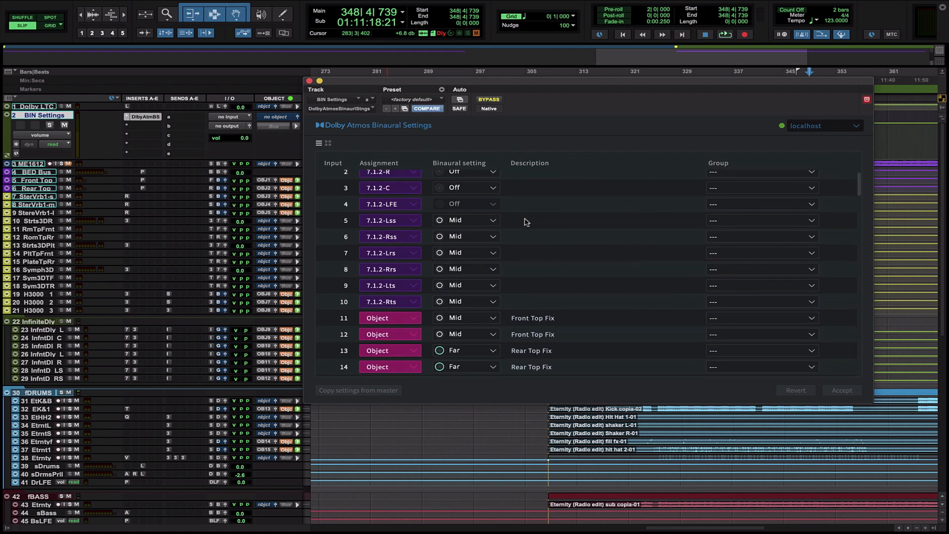
scroll(526, 222, down, 2)
scroll(521, 252, down, 5)
scroll(521, 251, down, 1)
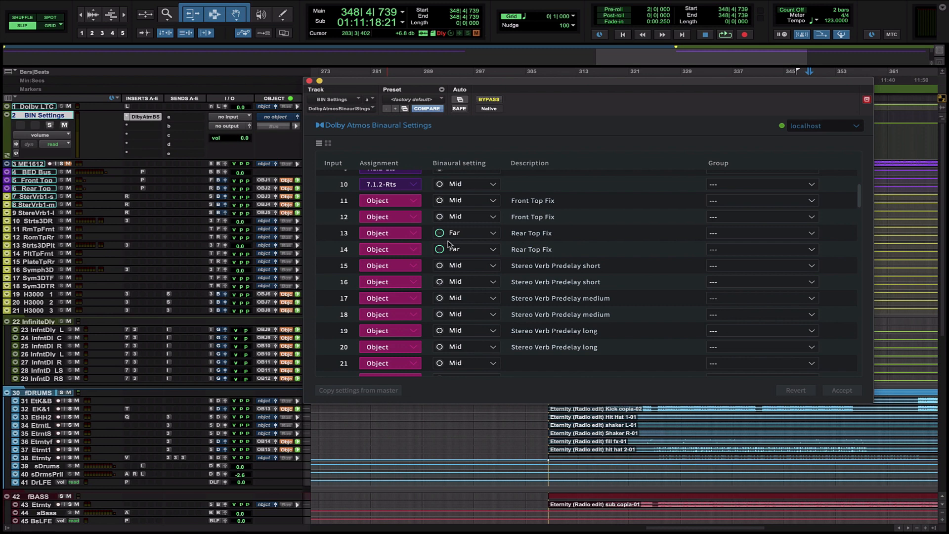
scroll(504, 267, down, 5)
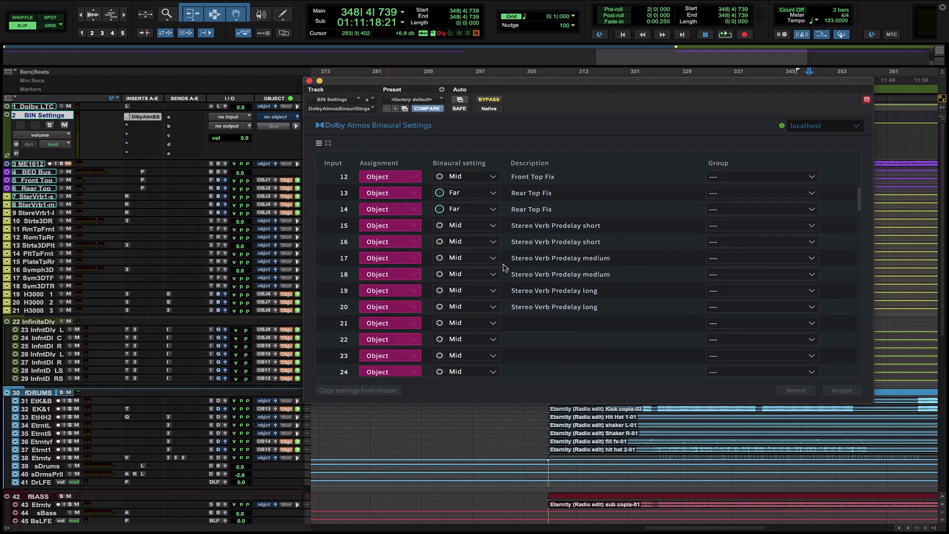
scroll(504, 267, down, 10)
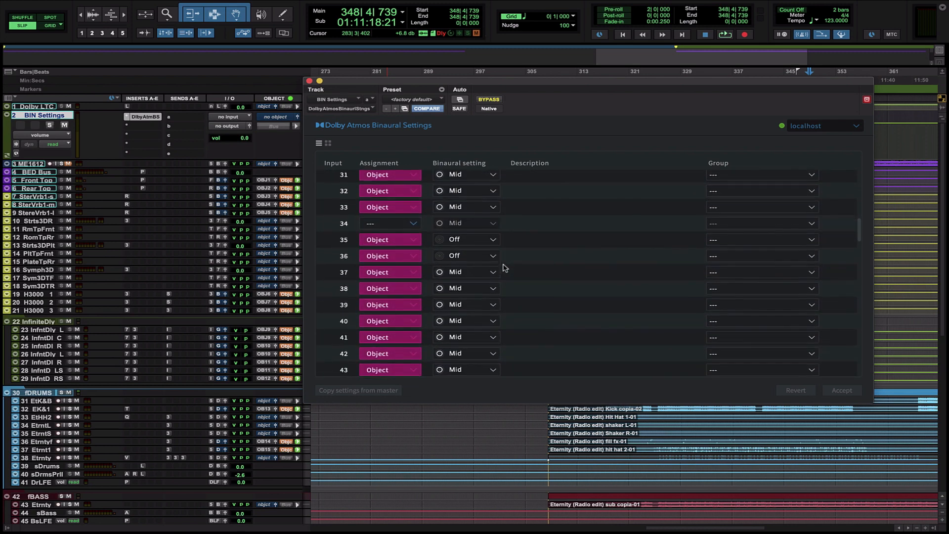
scroll(504, 268, down, 6)
scroll(504, 267, up, 6)
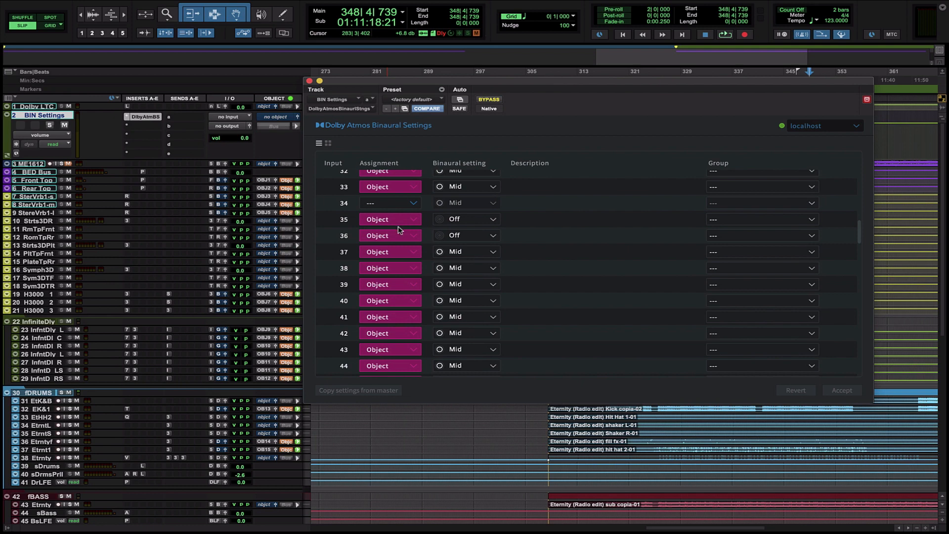
click(488, 221)
click(488, 220)
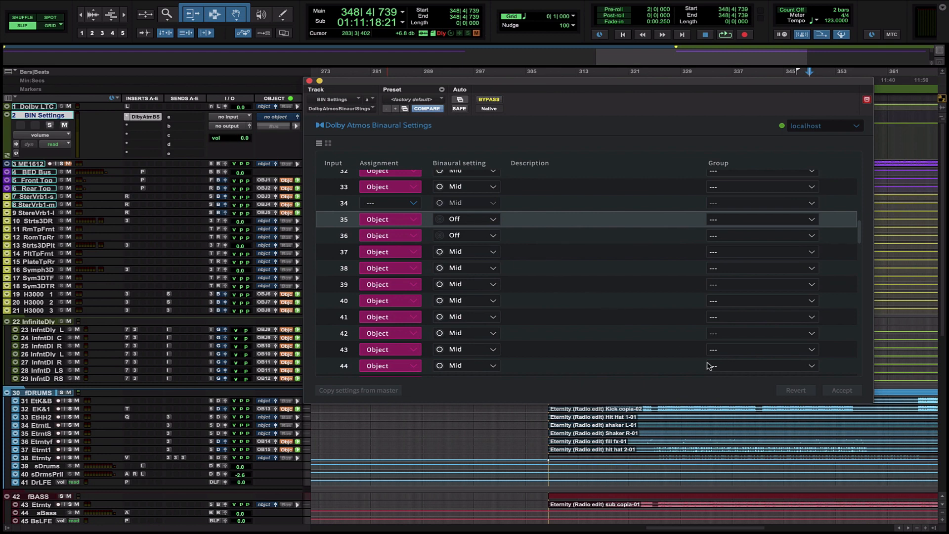
scroll(423, 233, up, 15)
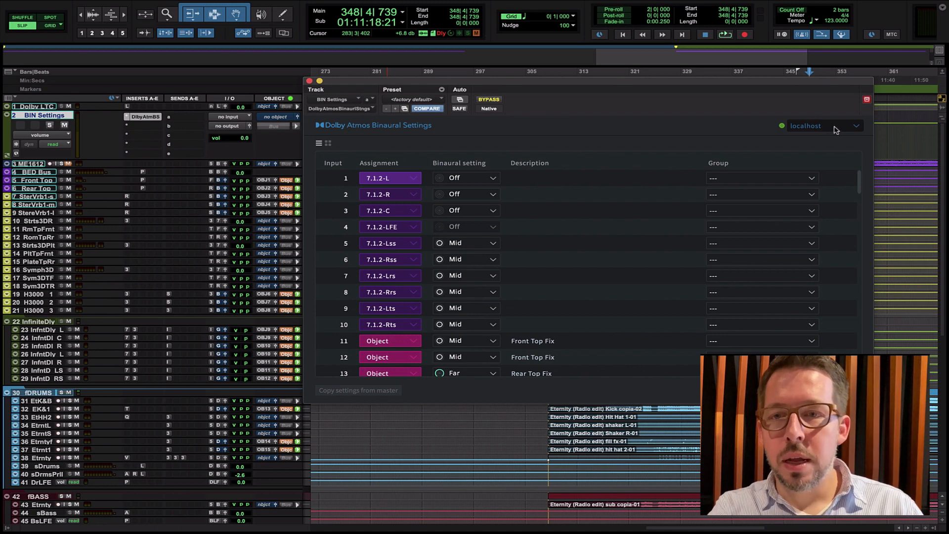
- Examine the renderer addresses the Binaural Settings plug-in can connect to, keeping localhost
click(858, 127)
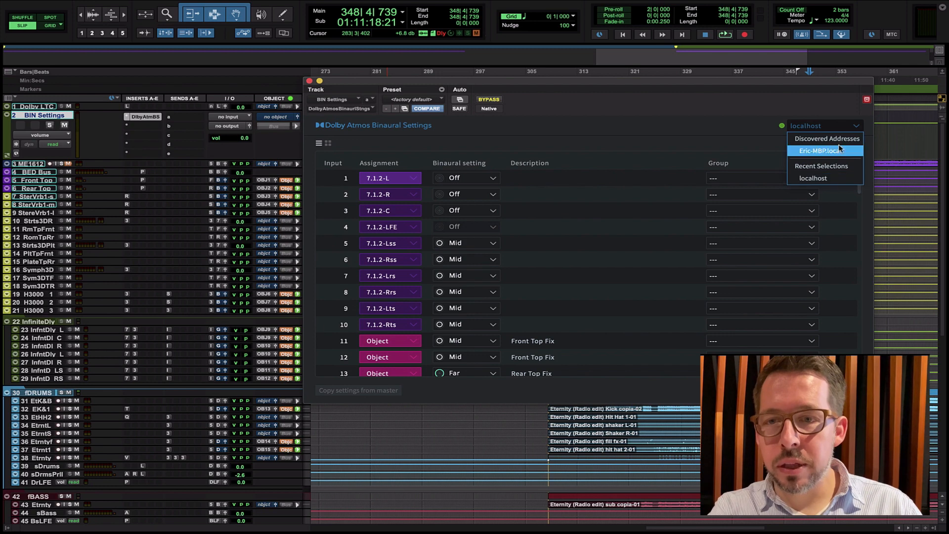
click(755, 140)
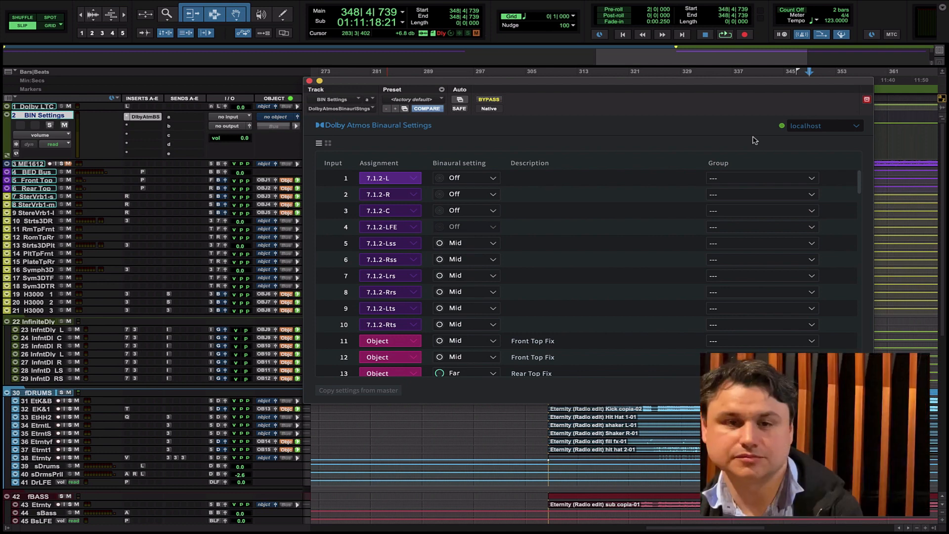
click(857, 127)
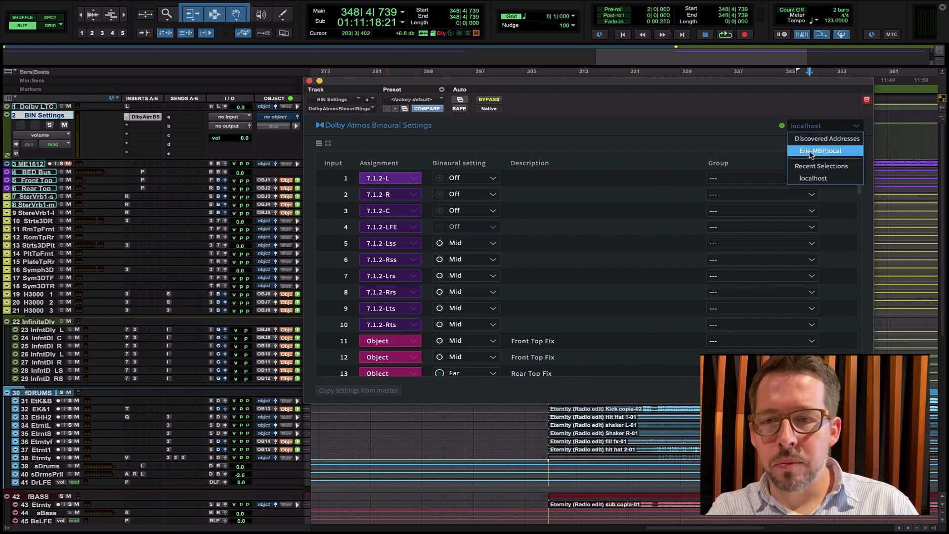
click(734, 142)
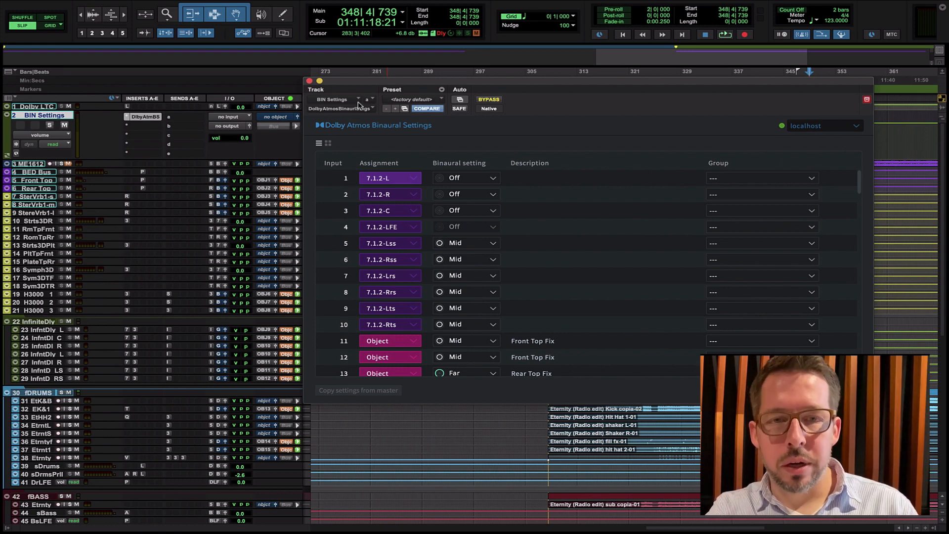
- Close the Dolby Atmos Binaural Settings plug-in and place the edit cursor at bar 356 on the EtrnV3 vocal track, just before its vocal phrases
click(309, 81)
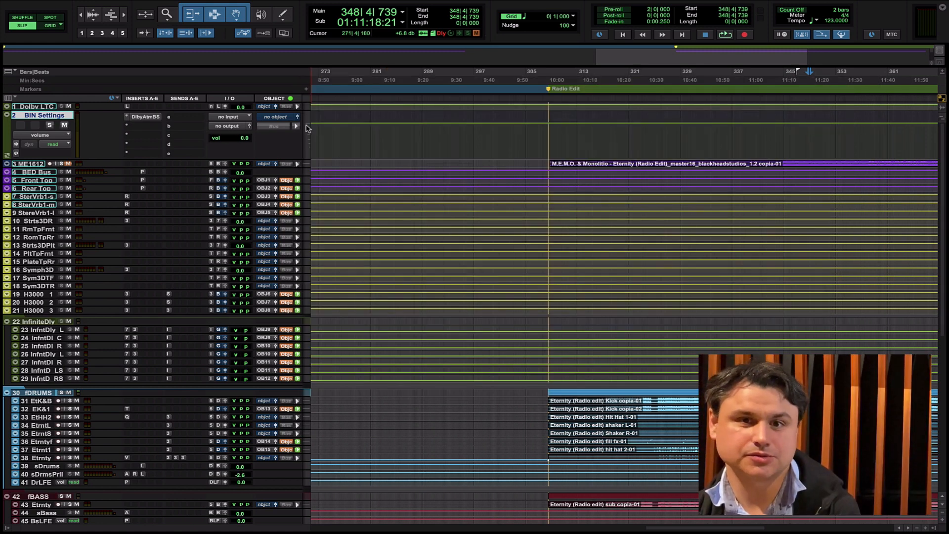
scroll(569, 272, right, 5)
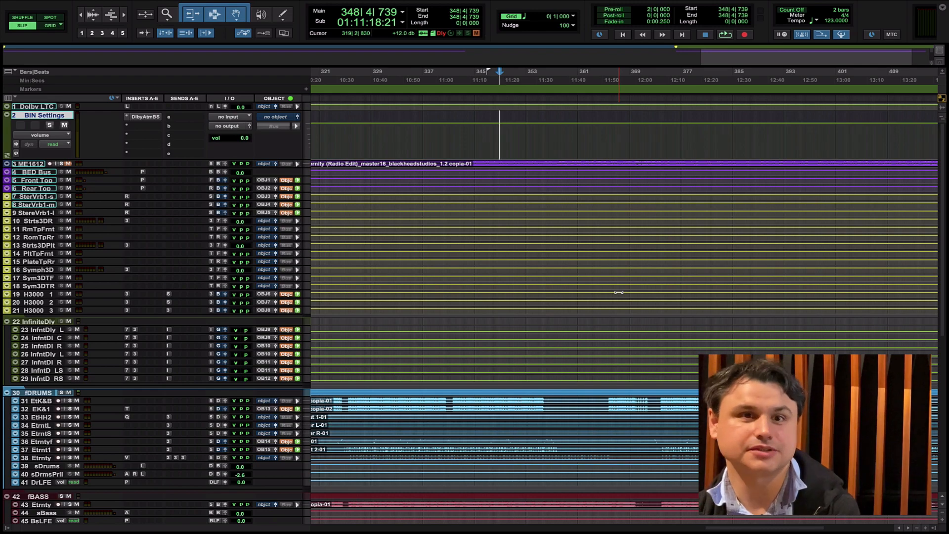
scroll(619, 292, down, 5)
scroll(618, 292, left, 1)
scroll(619, 293, down, 10)
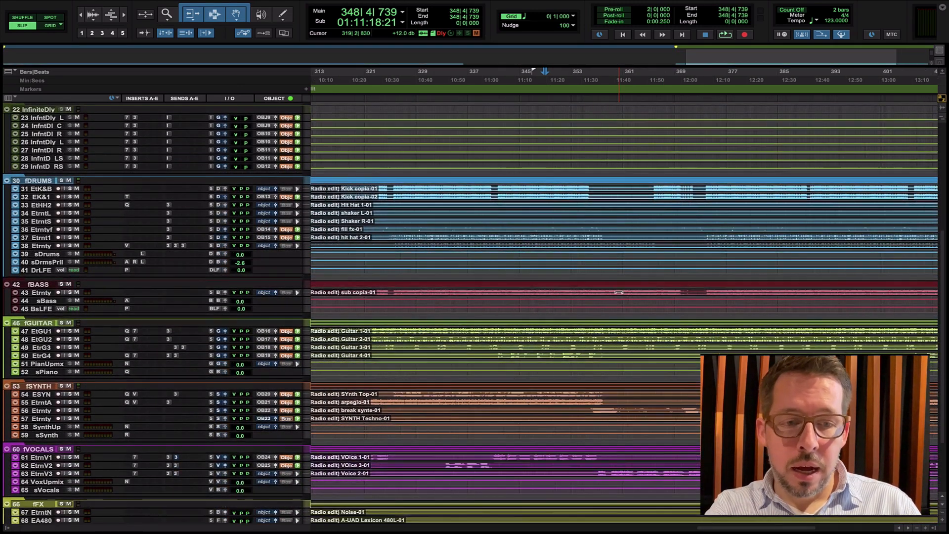
scroll(618, 292, left, 1)
scroll(619, 293, up, 3)
scroll(619, 292, left, 1)
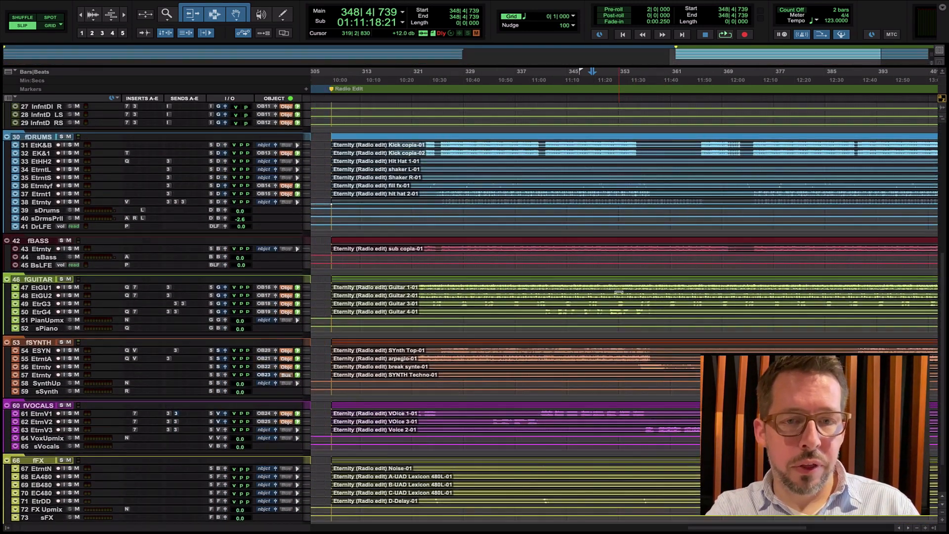
scroll(619, 293, right, 3)
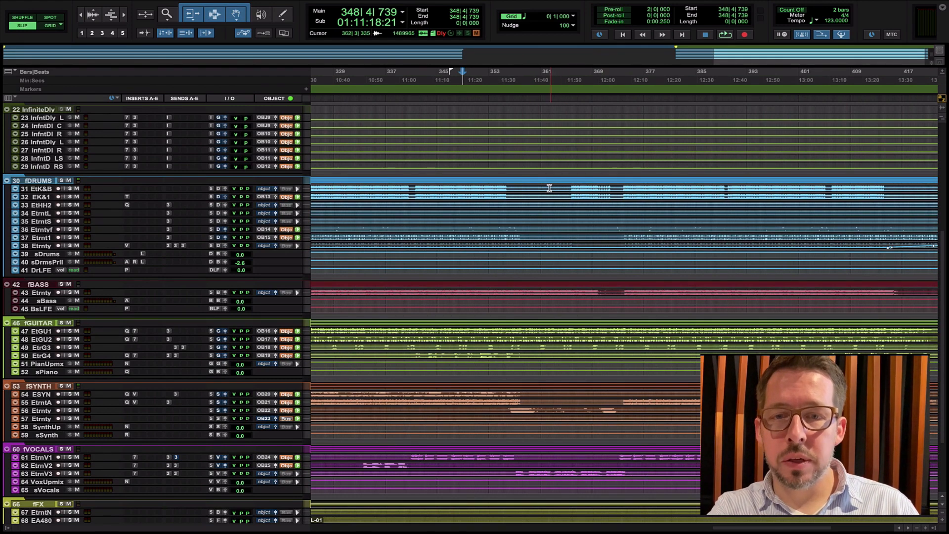
click(510, 473)
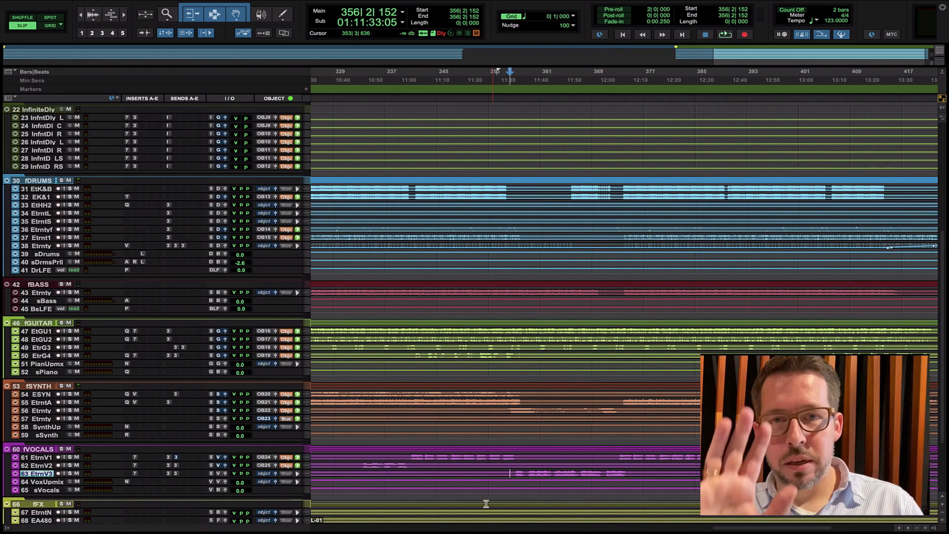